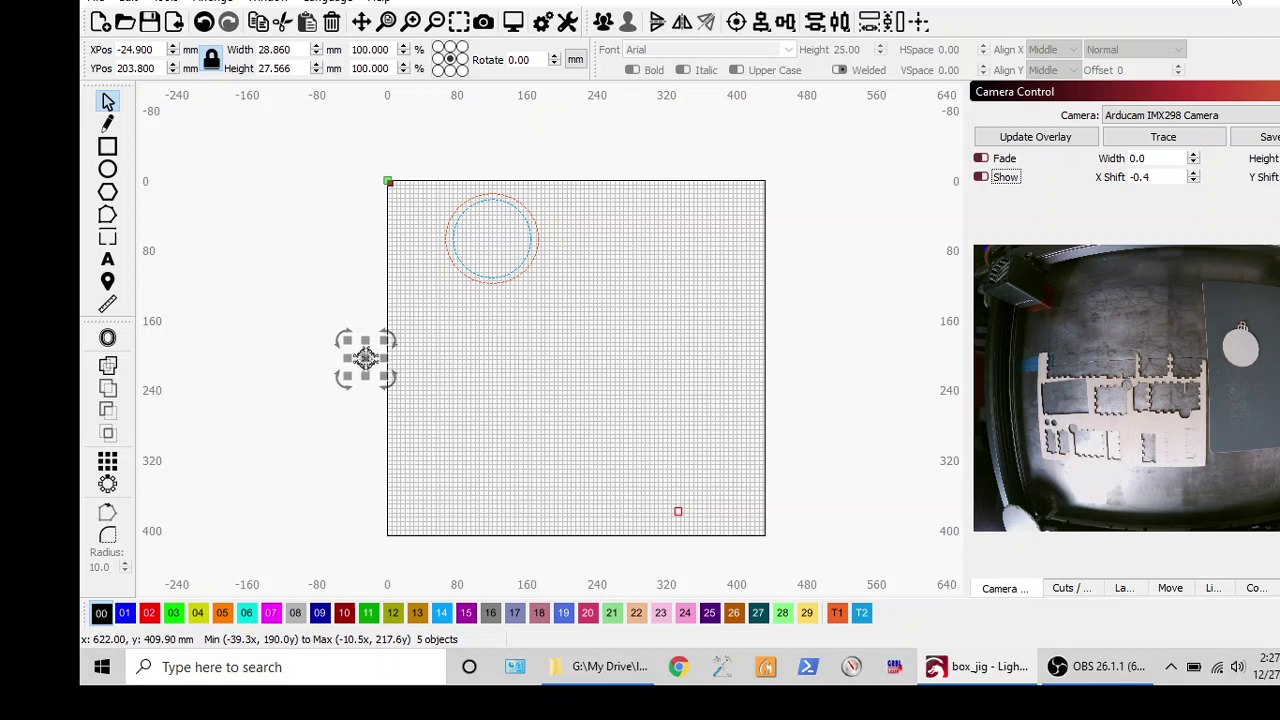
Turn on the camera overlay so the laser bed photo appears beneath the design.
click(790, 307)
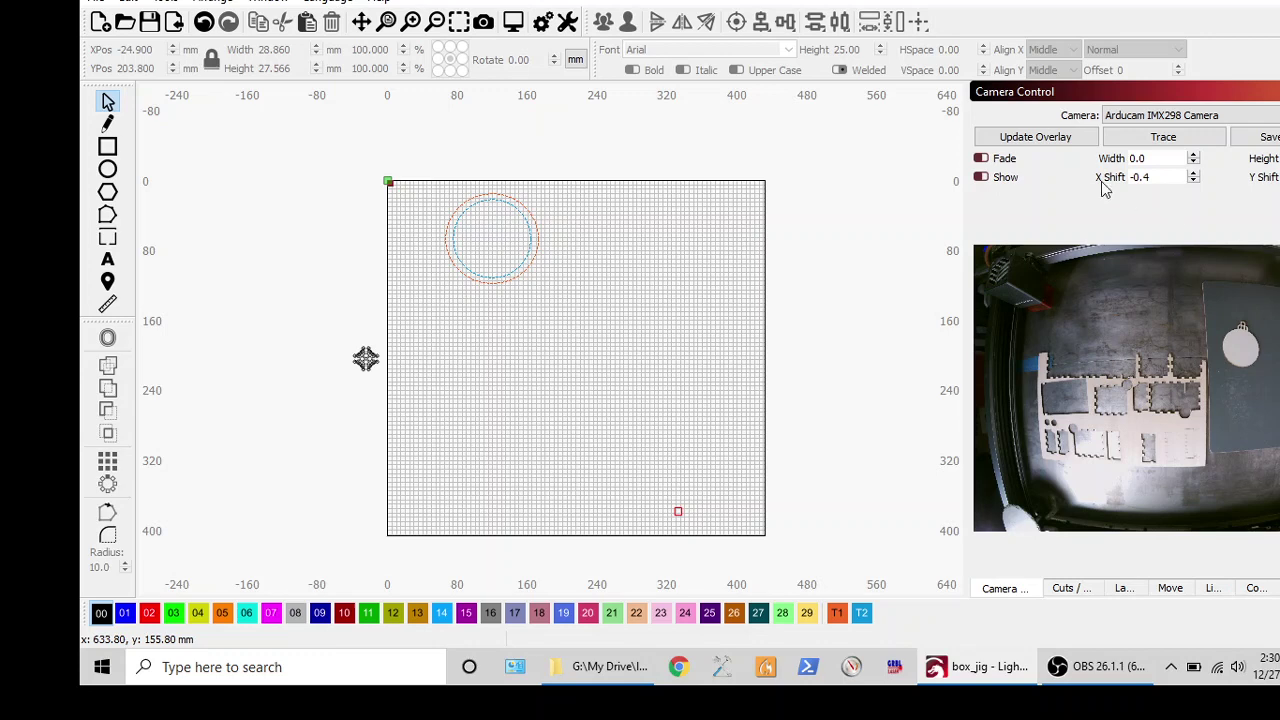
click(981, 177)
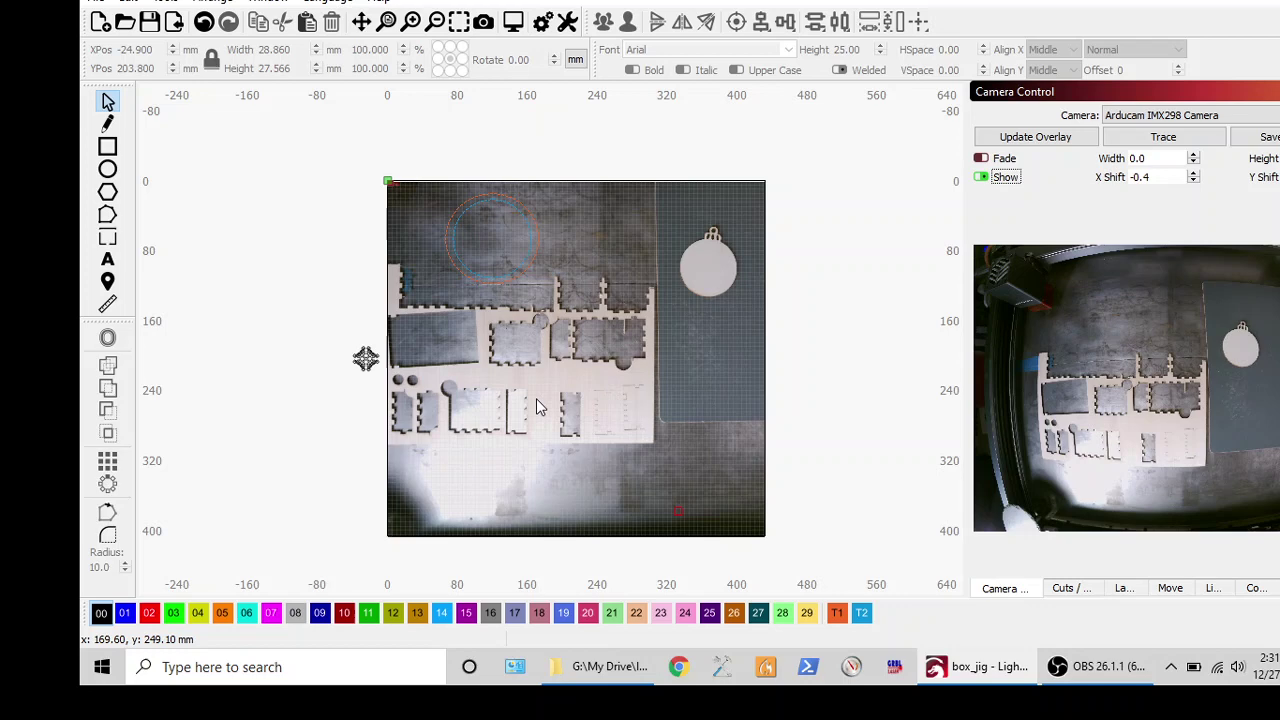
scroll(547, 382, up, 2)
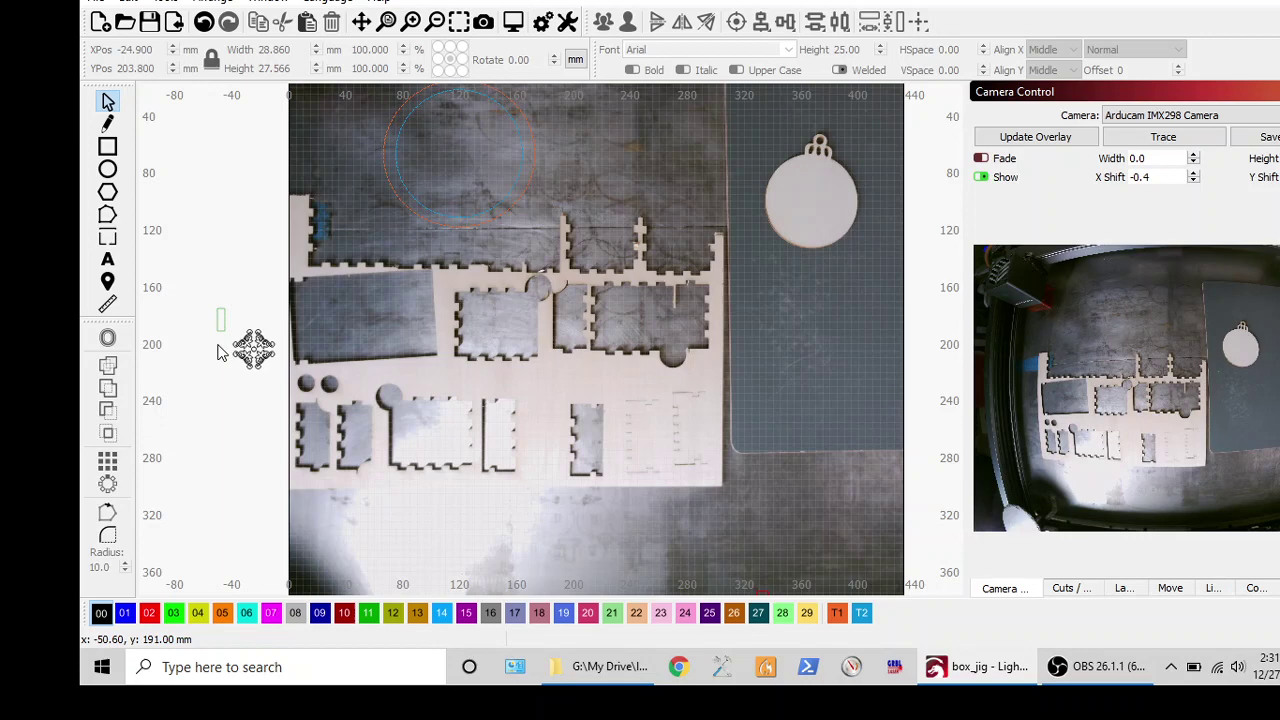
Draw an ellipse beside the small design and delete the tiny stray mark below it.
drag(225, 314, 283, 385)
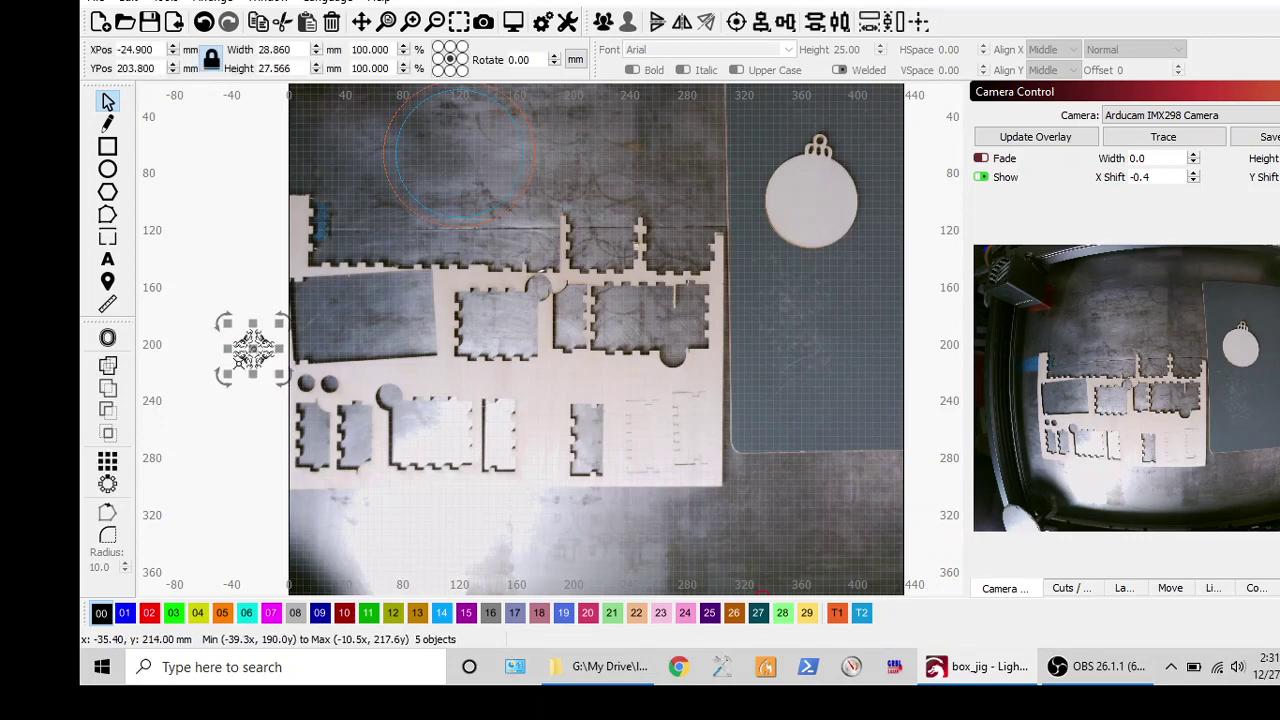
click(226, 290)
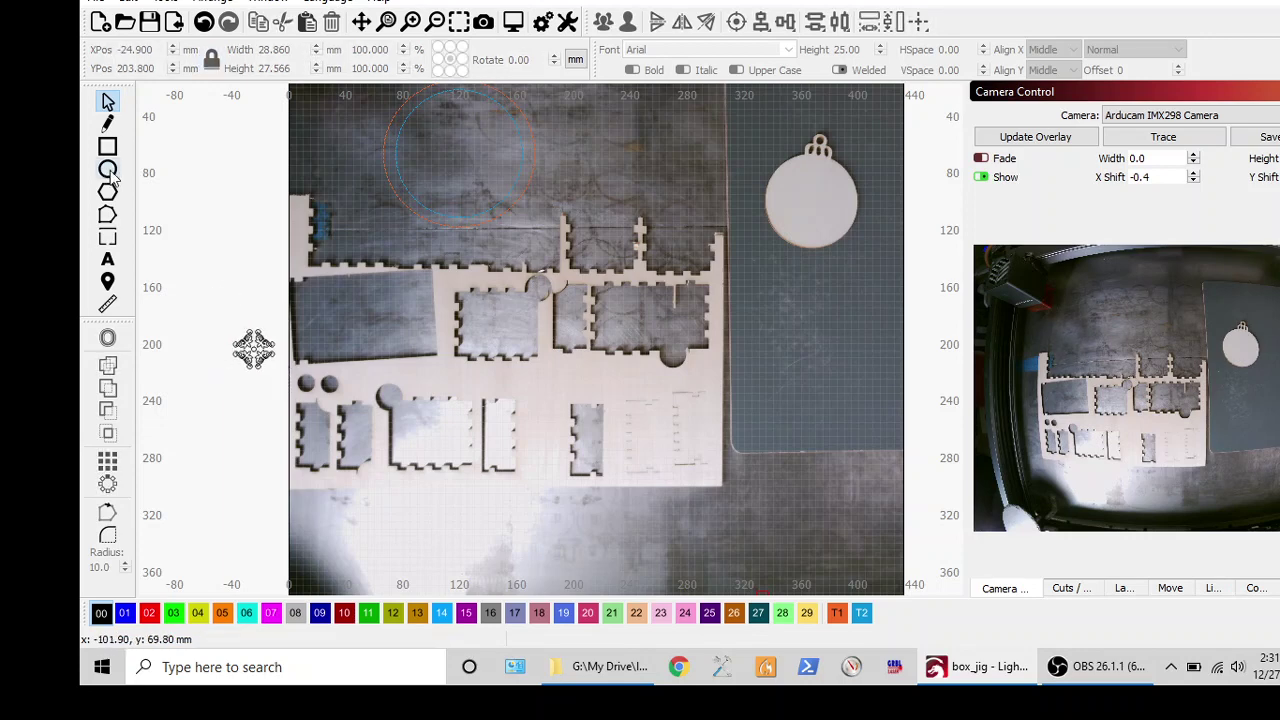
click(108, 170)
mouse_move(225, 312)
mouse_down()
mouse_move(283, 388)
mouse_move(243, 385)
mouse_up()
key(Escape)
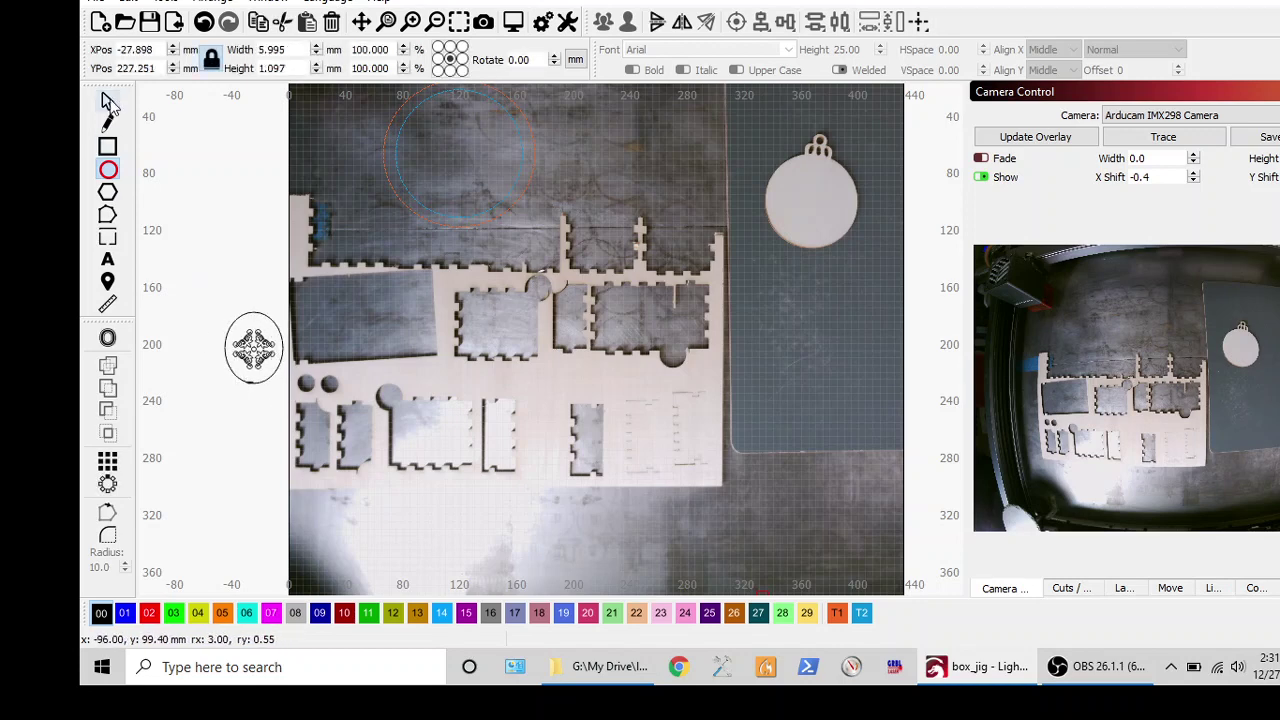
key(Escape)
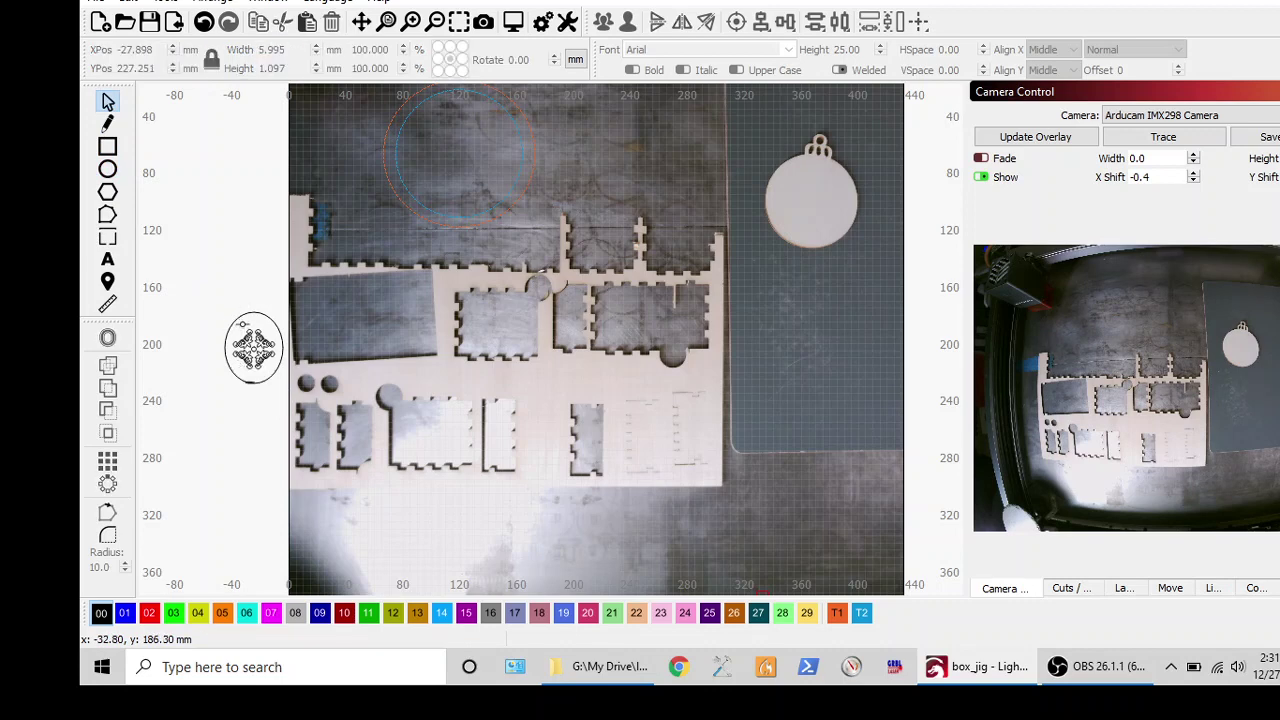
drag(253, 330, 222, 245)
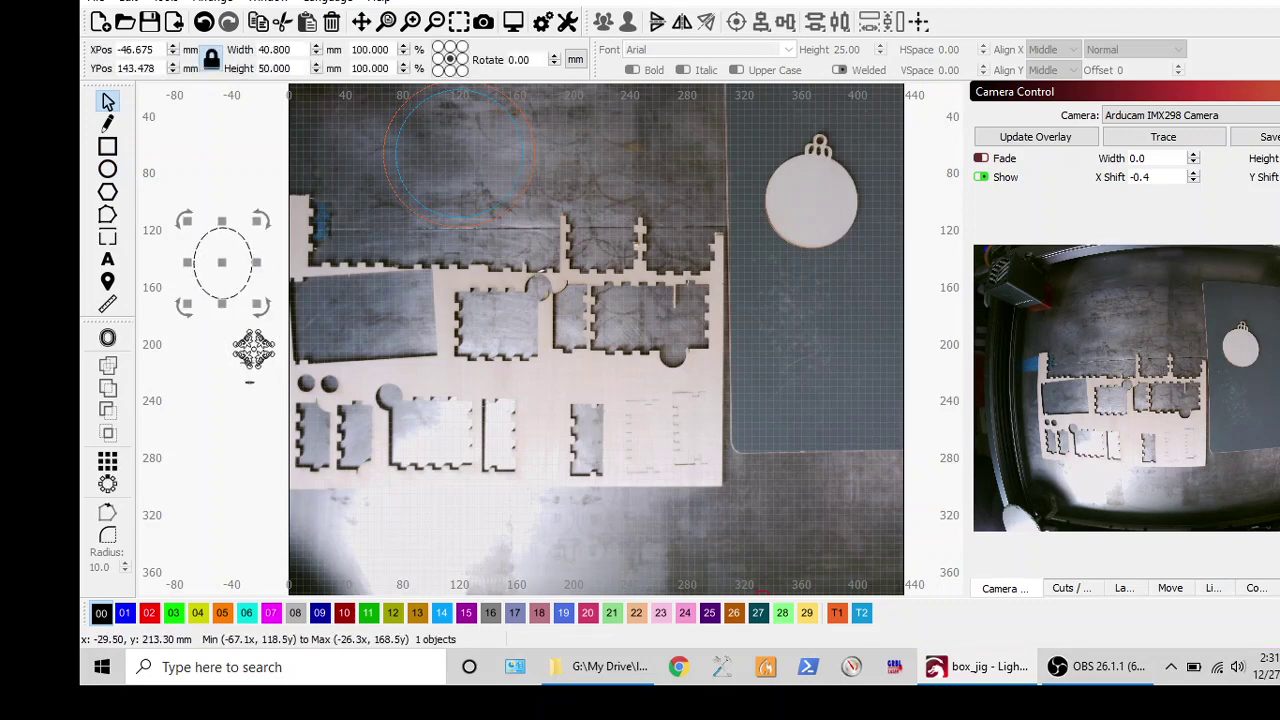
click(250, 383)
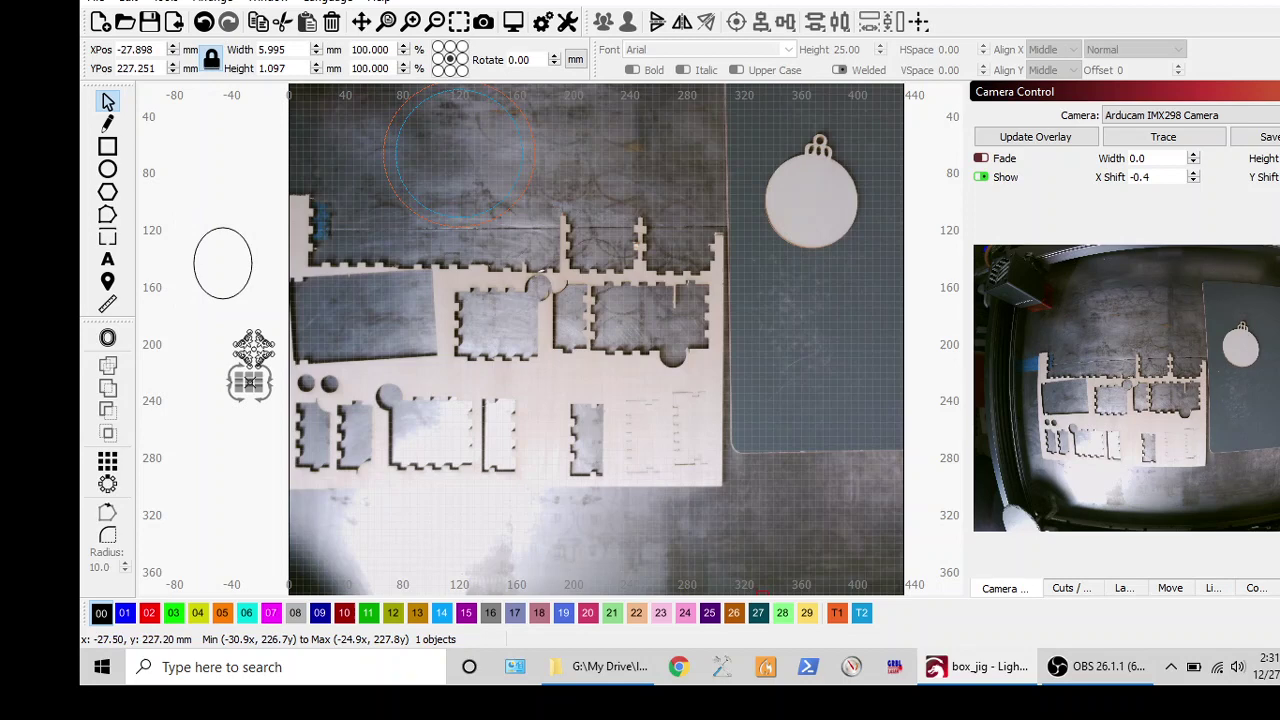
key(Delete)
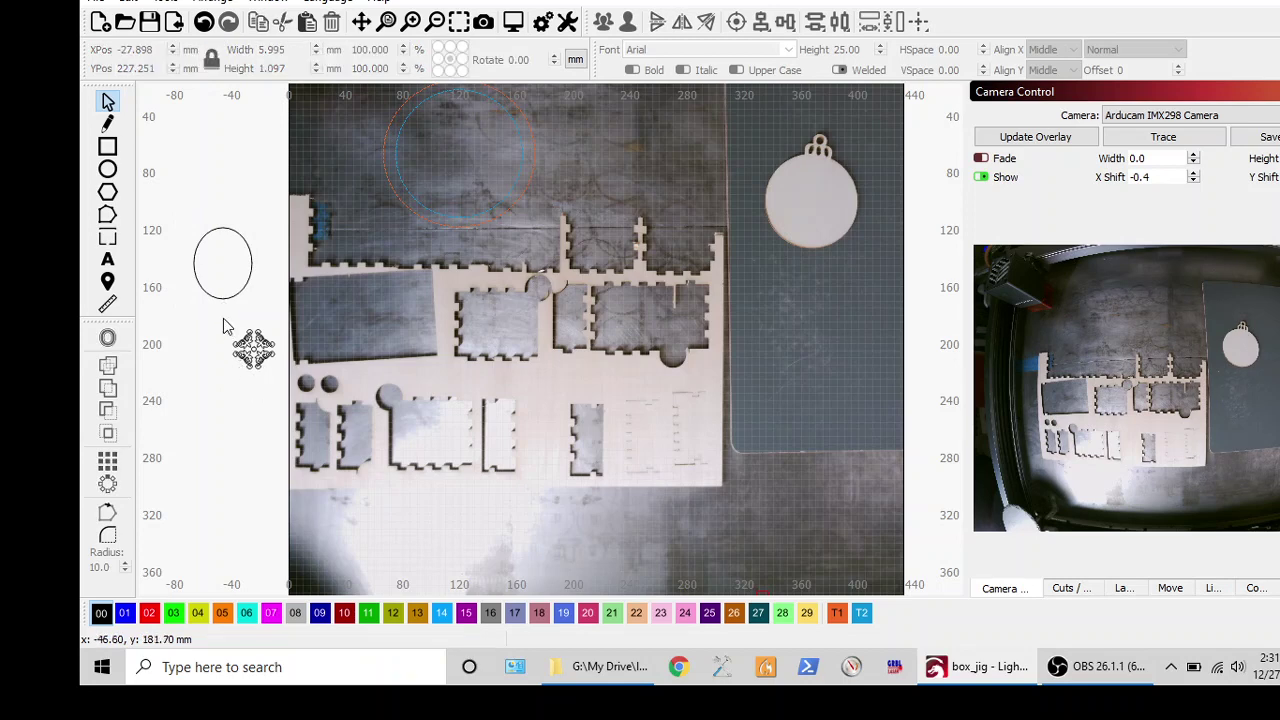
Group the design parts, place the ellipse over them, and align their centres.
drag(225, 320, 281, 372)
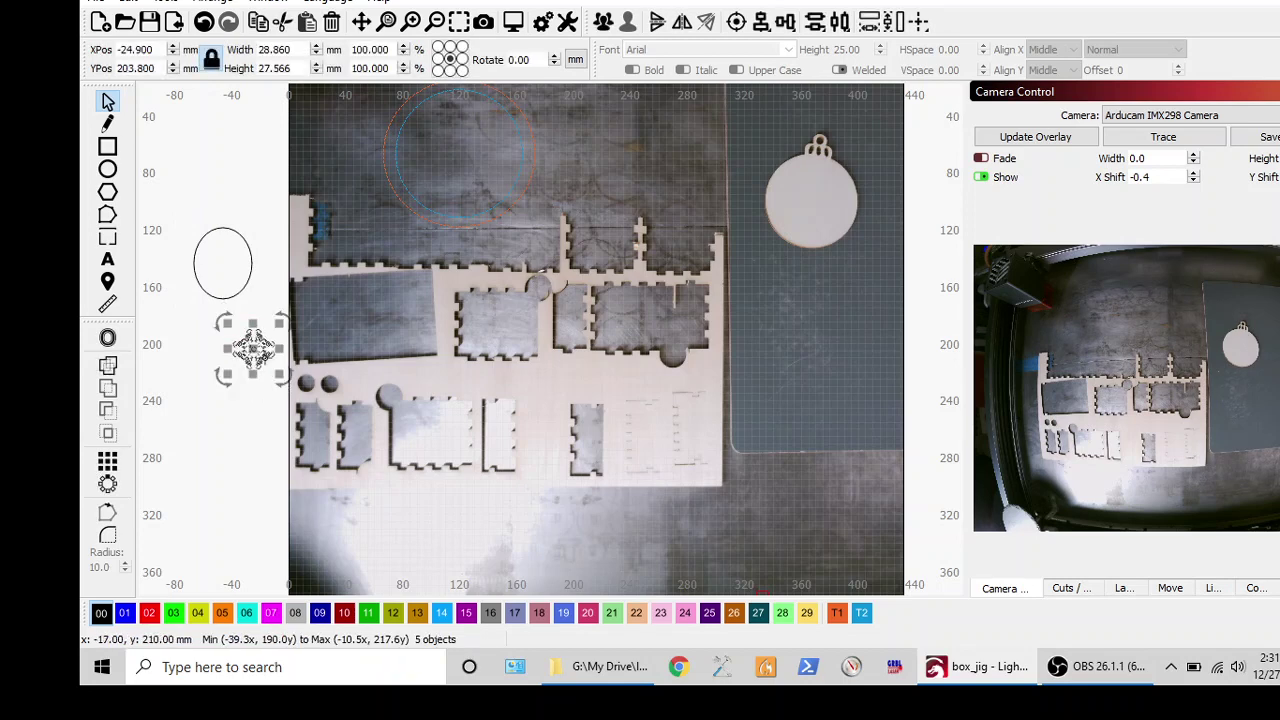
right_click(268, 362)
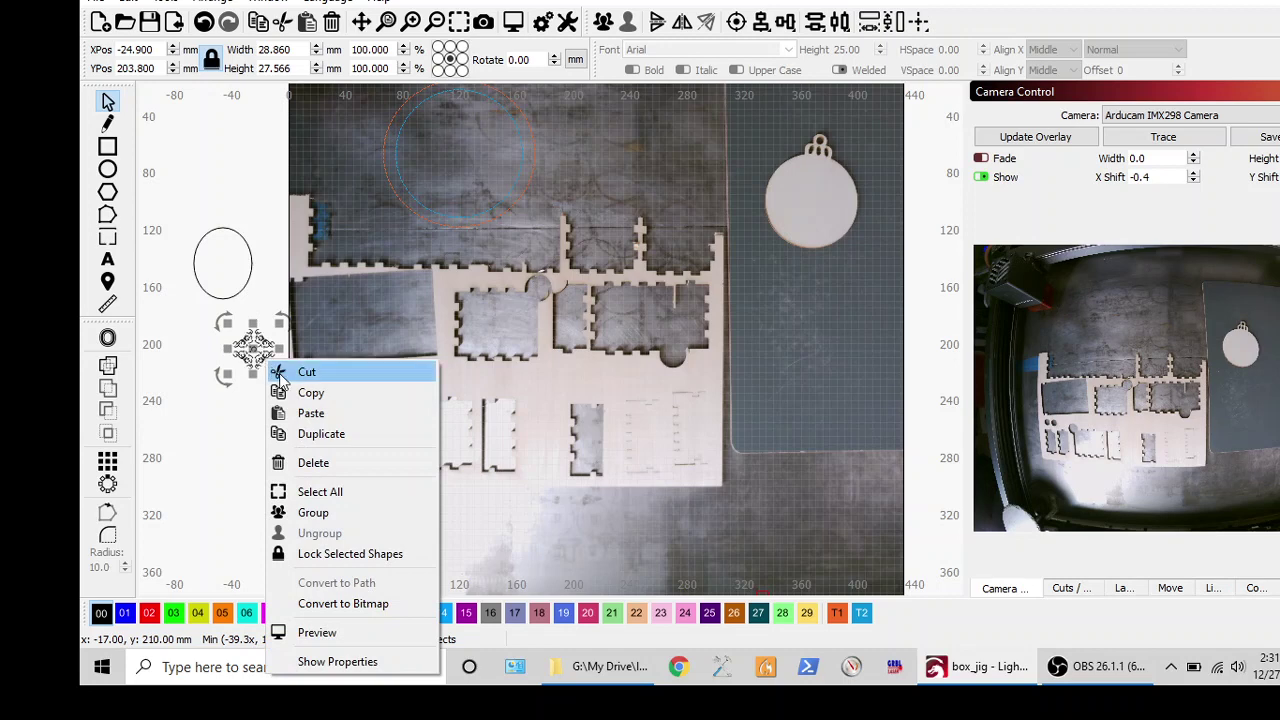
click(330, 517)
click(238, 252)
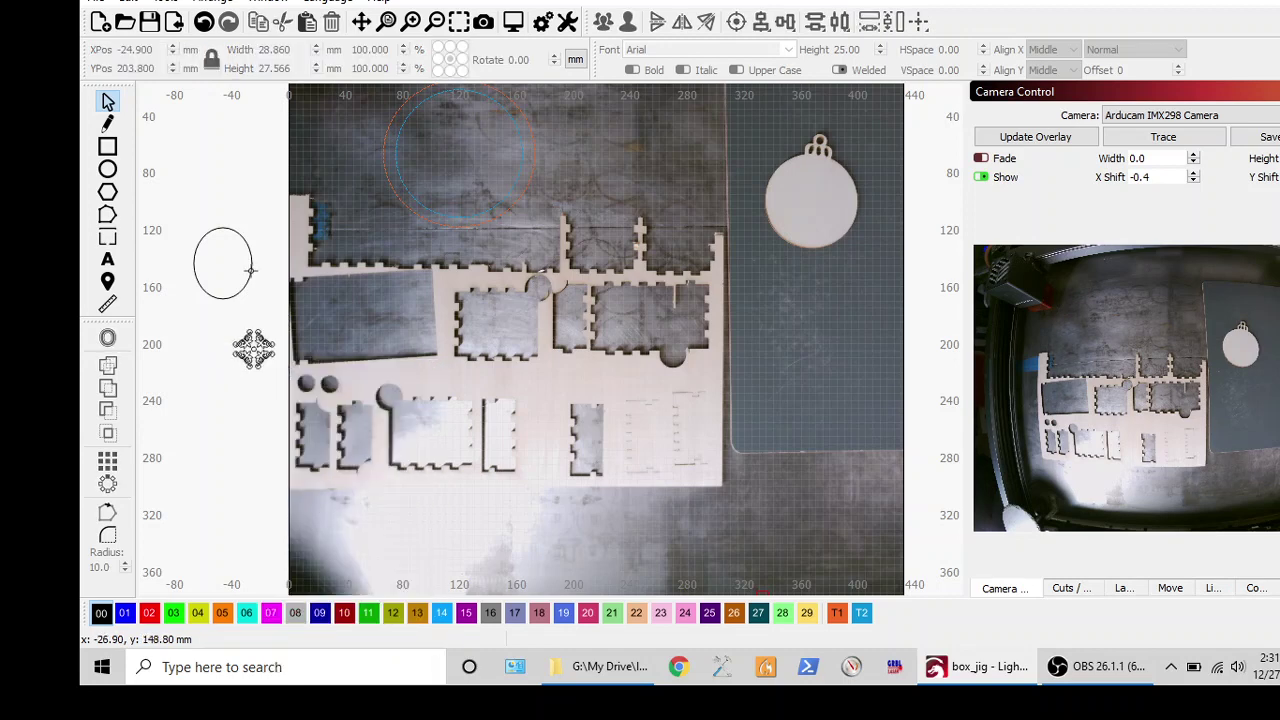
drag(221, 261, 255, 345)
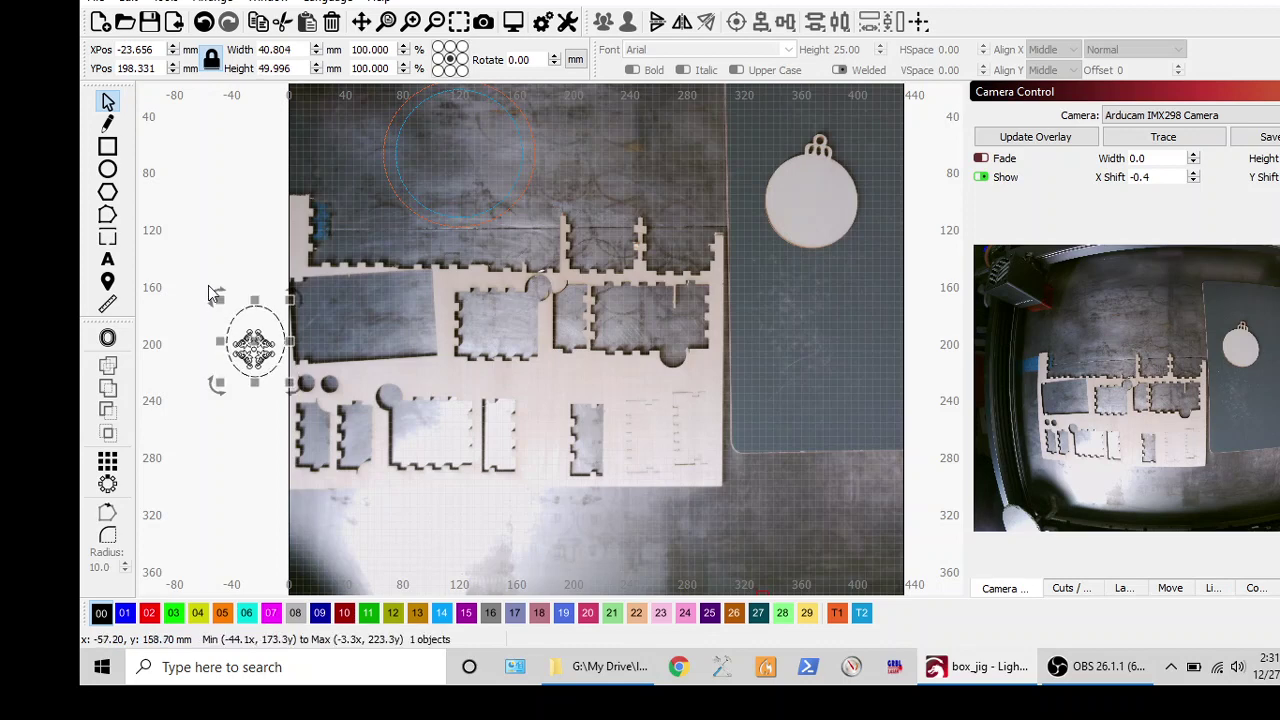
drag(218, 299, 226, 322)
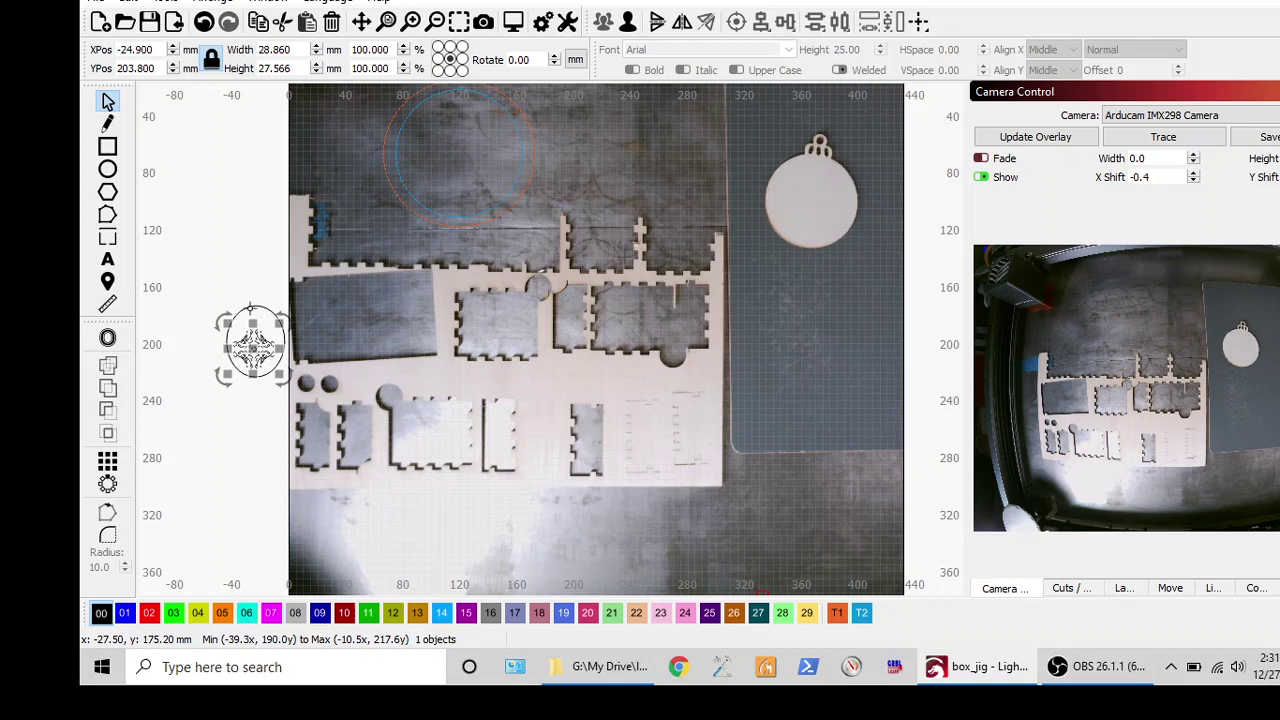
shift+click(255, 345)
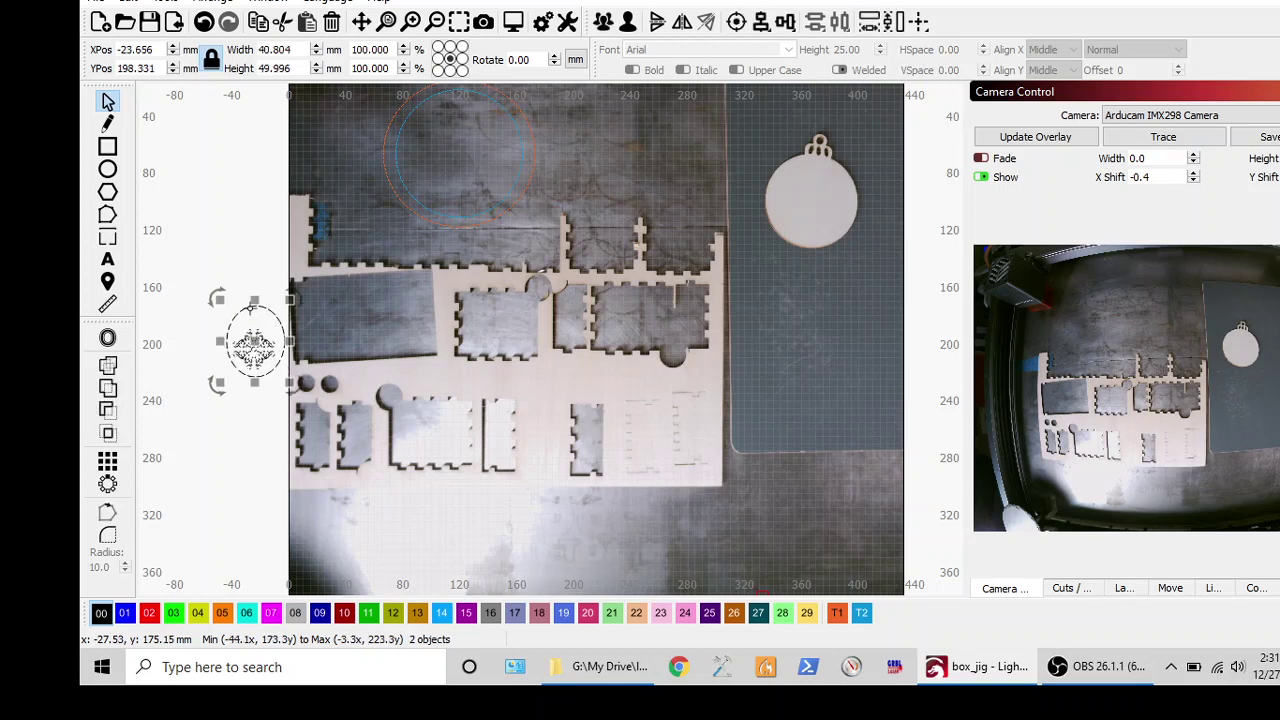
click(737, 22)
click(262, 212)
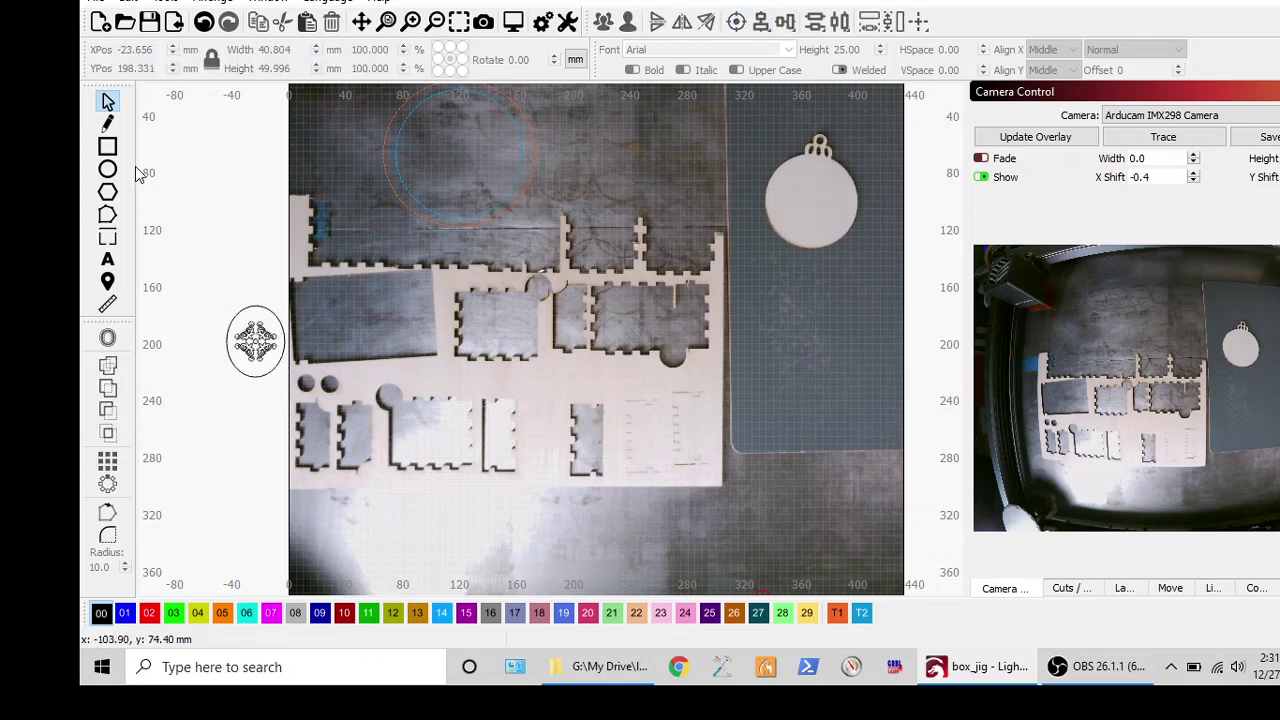
Draw a small hanging-loop circle and move it onto the oval's top.
click(108, 171)
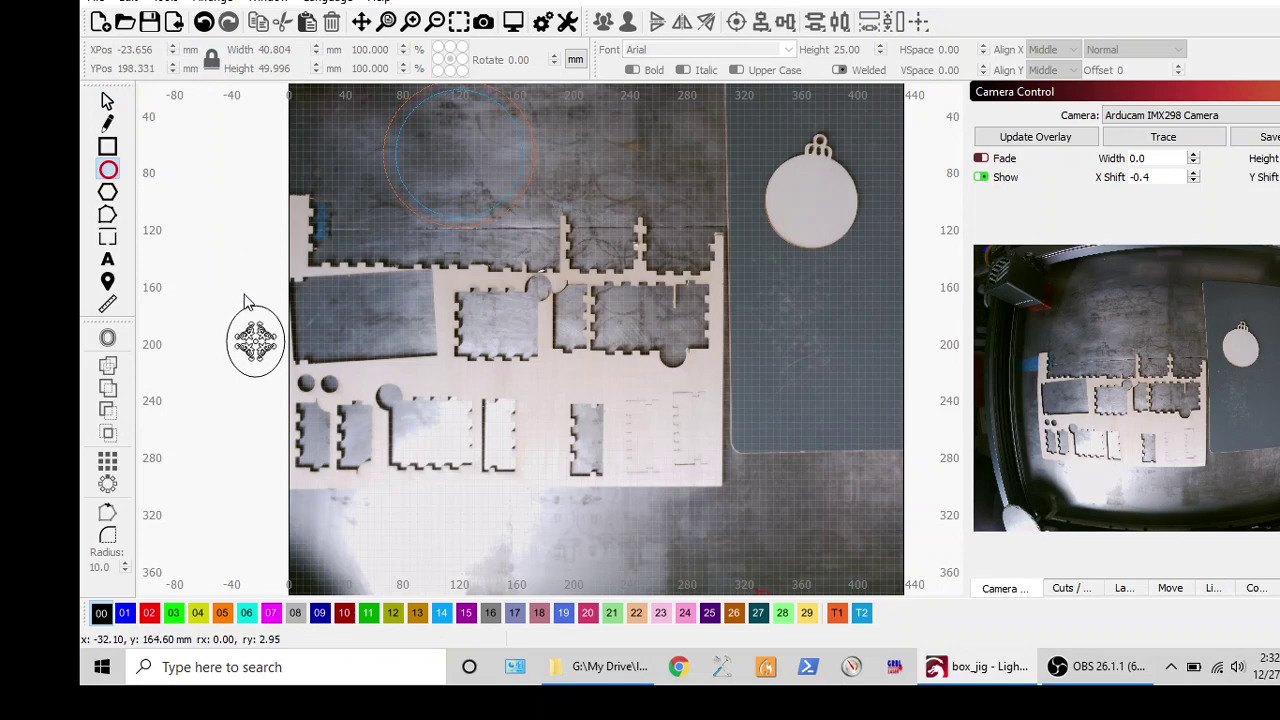
drag(255, 300, 252, 296)
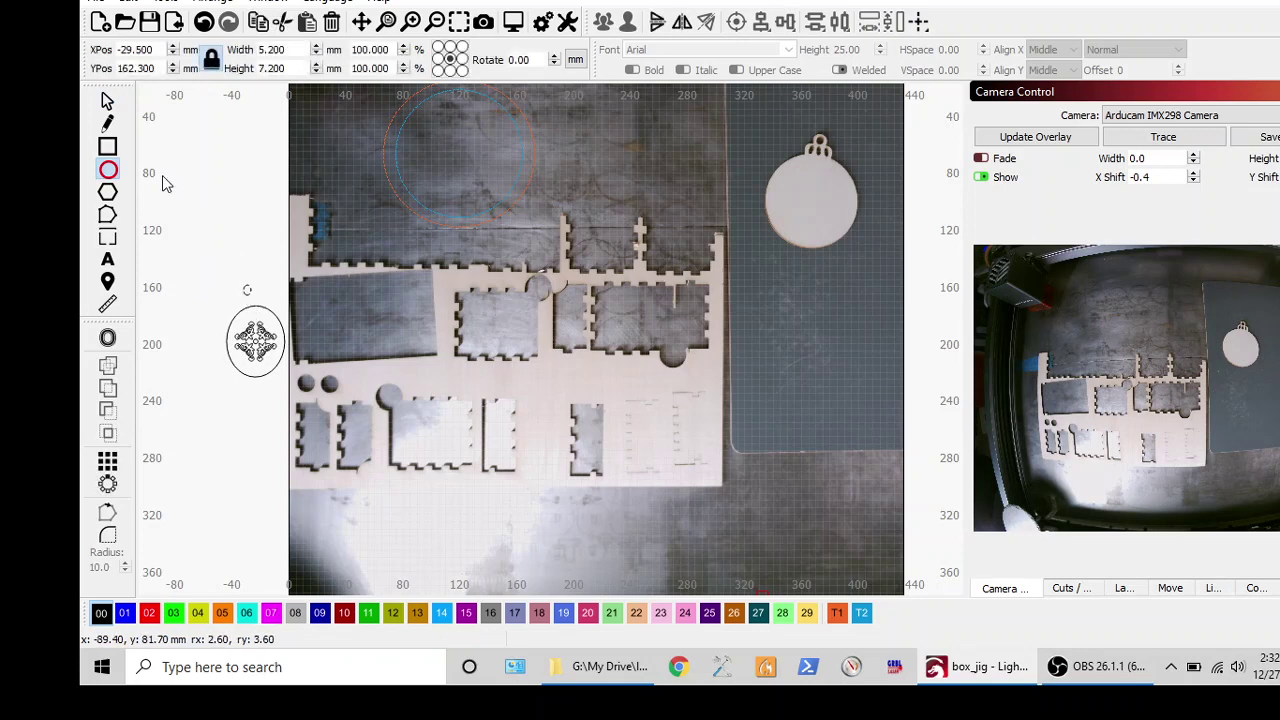
click(108, 101)
click(247, 290)
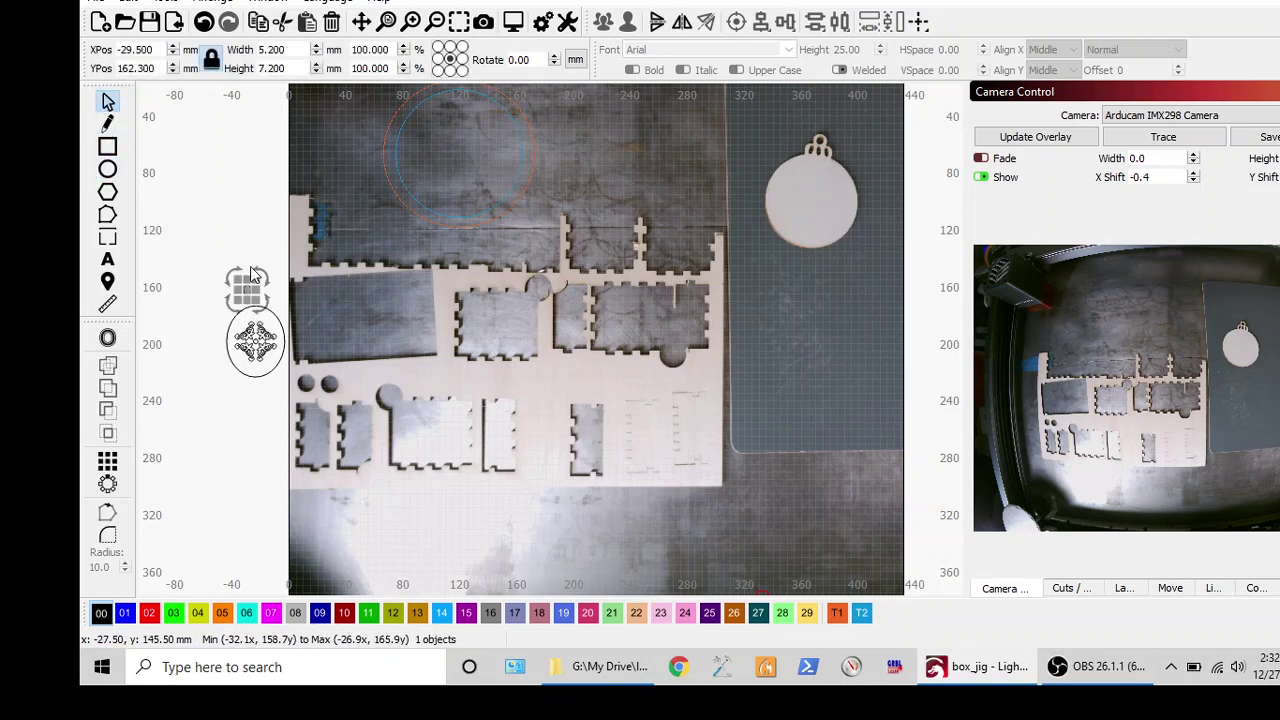
drag(247, 287, 257, 305)
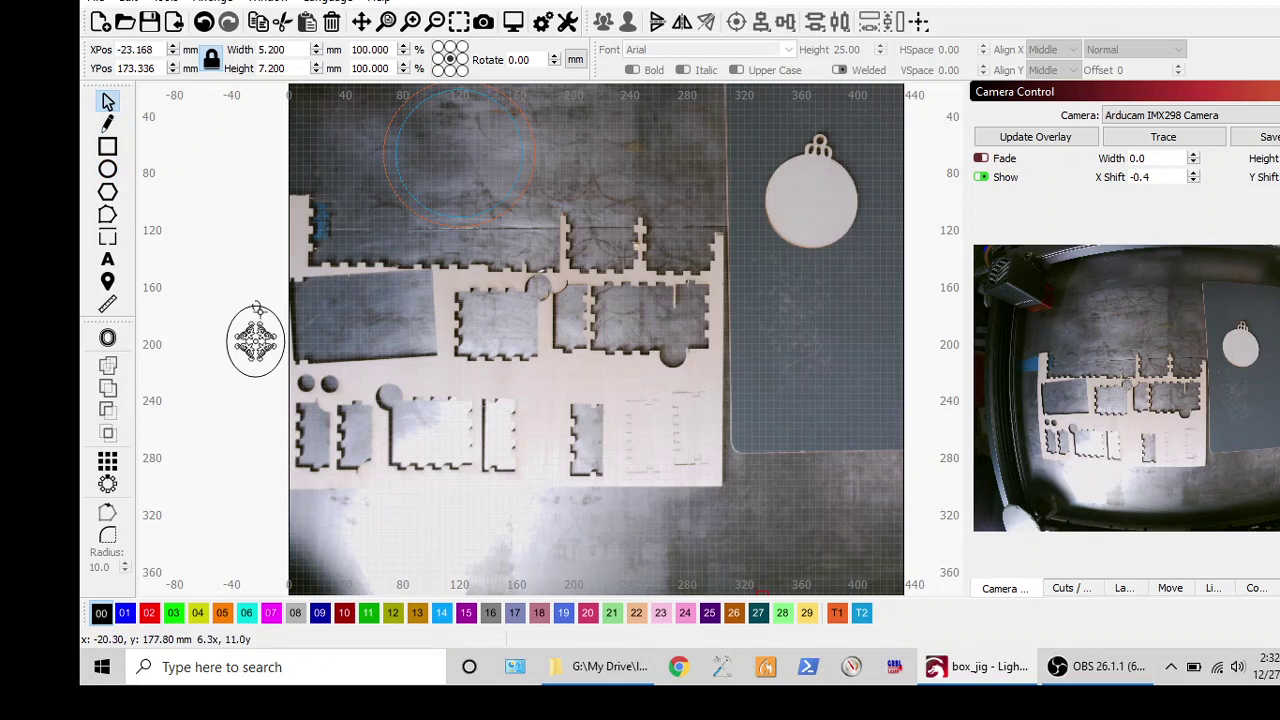
scroll(257, 305, up, 2)
scroll(257, 305, up, 2)
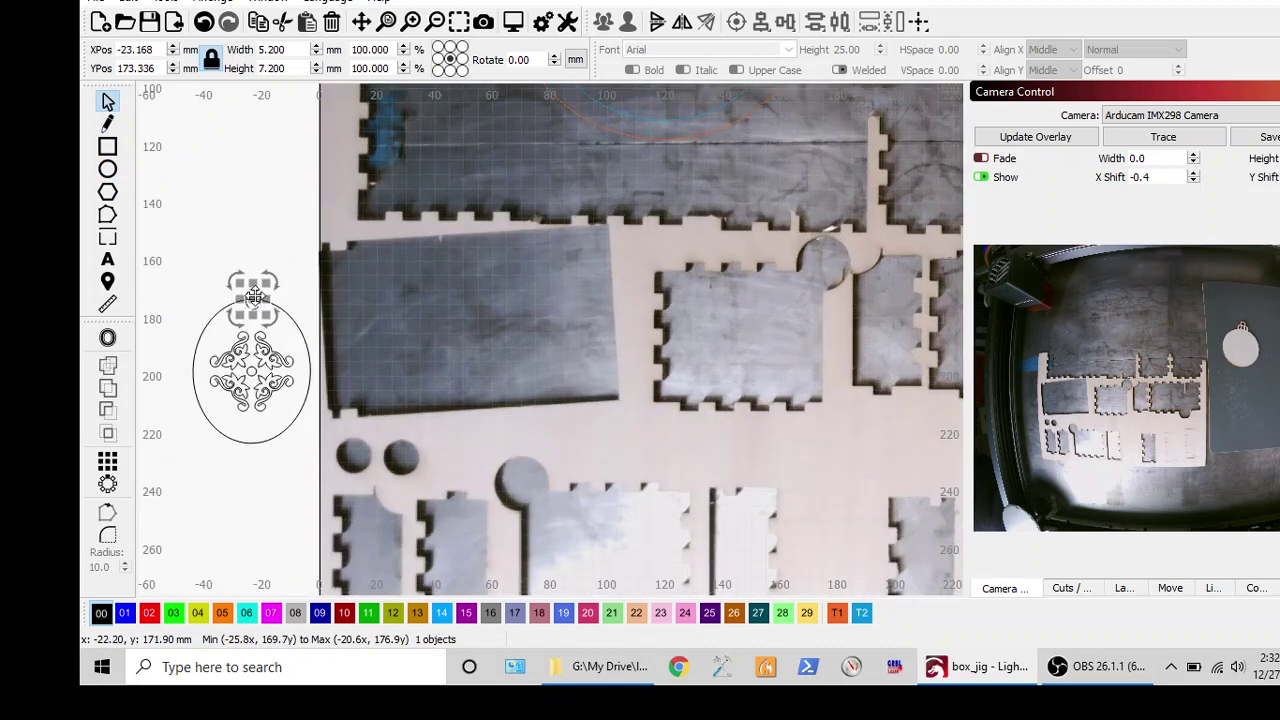
click(257, 298)
Centre the loop, oval and pattern of the ornament on one vertical axis.
click(257, 318)
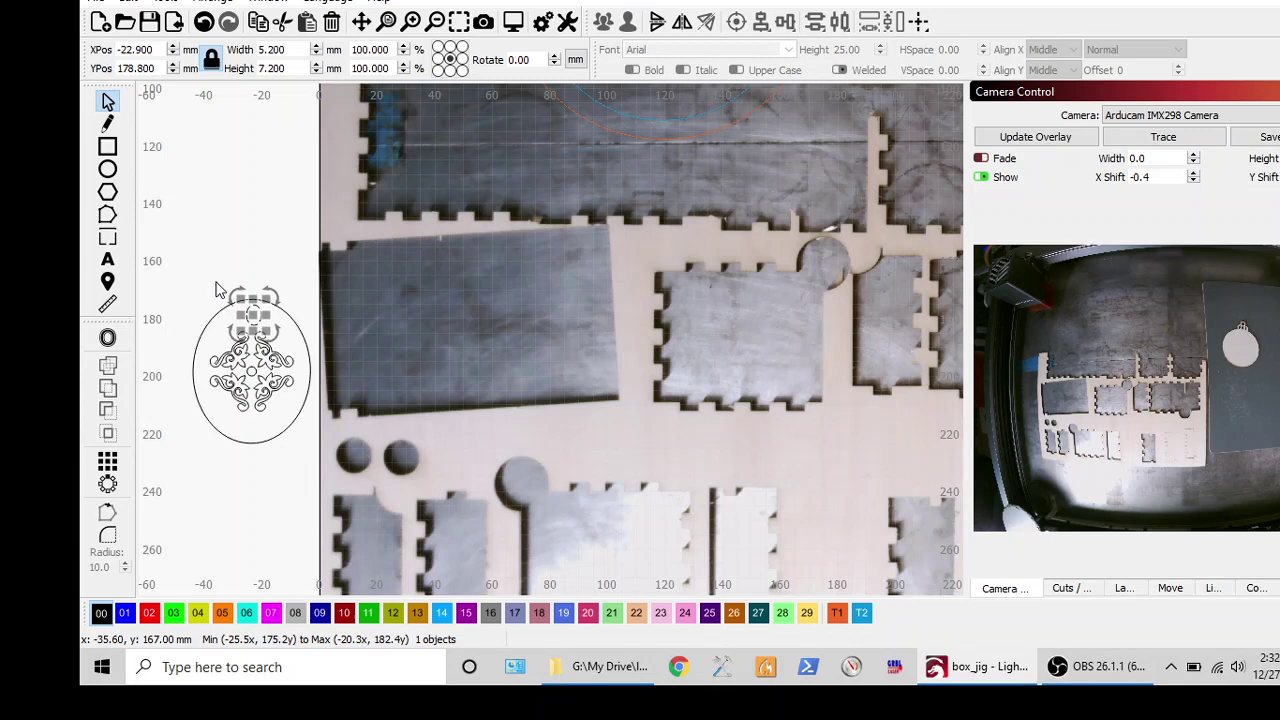
click(217, 290)
drag(272, 436, 190, 300)
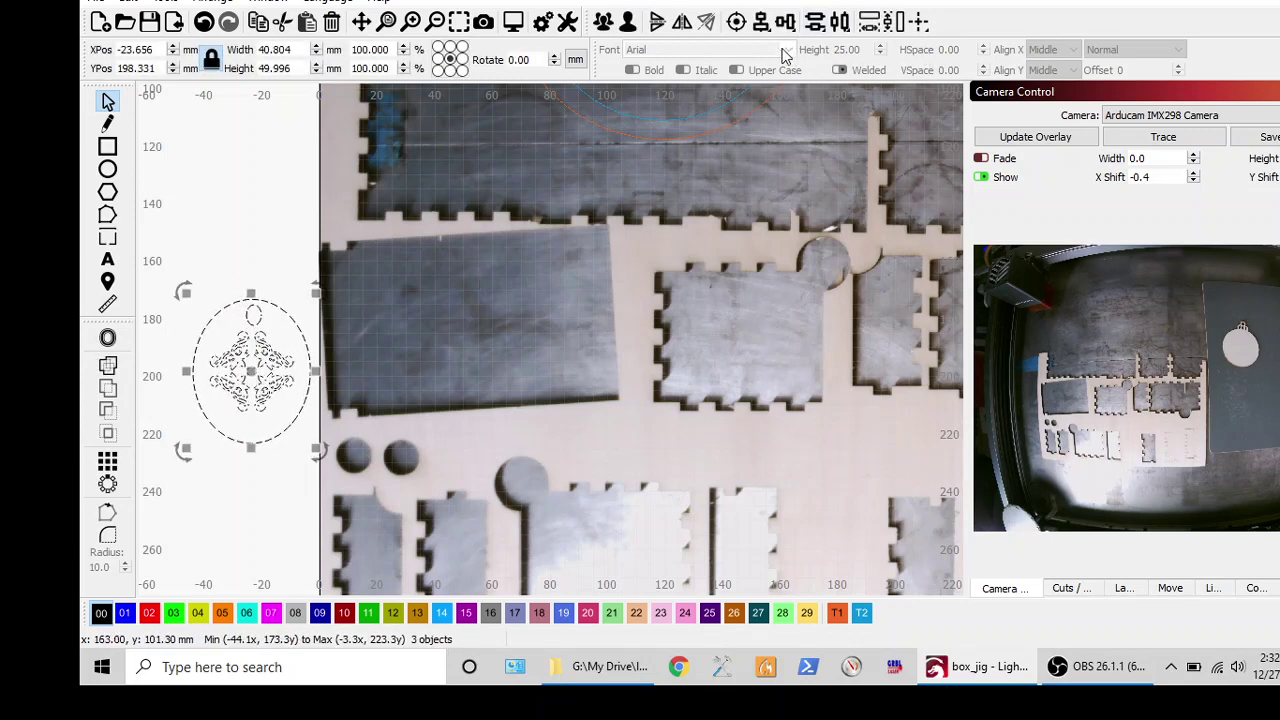
click(762, 22)
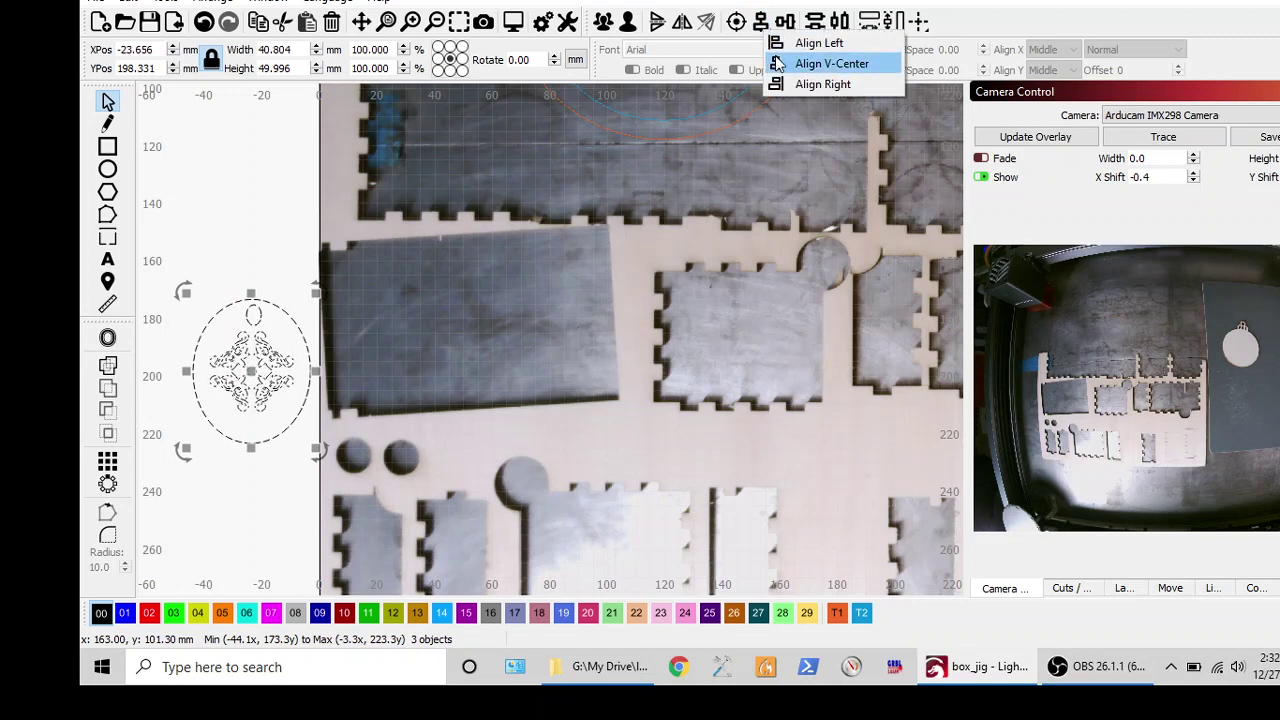
click(820, 63)
click(275, 216)
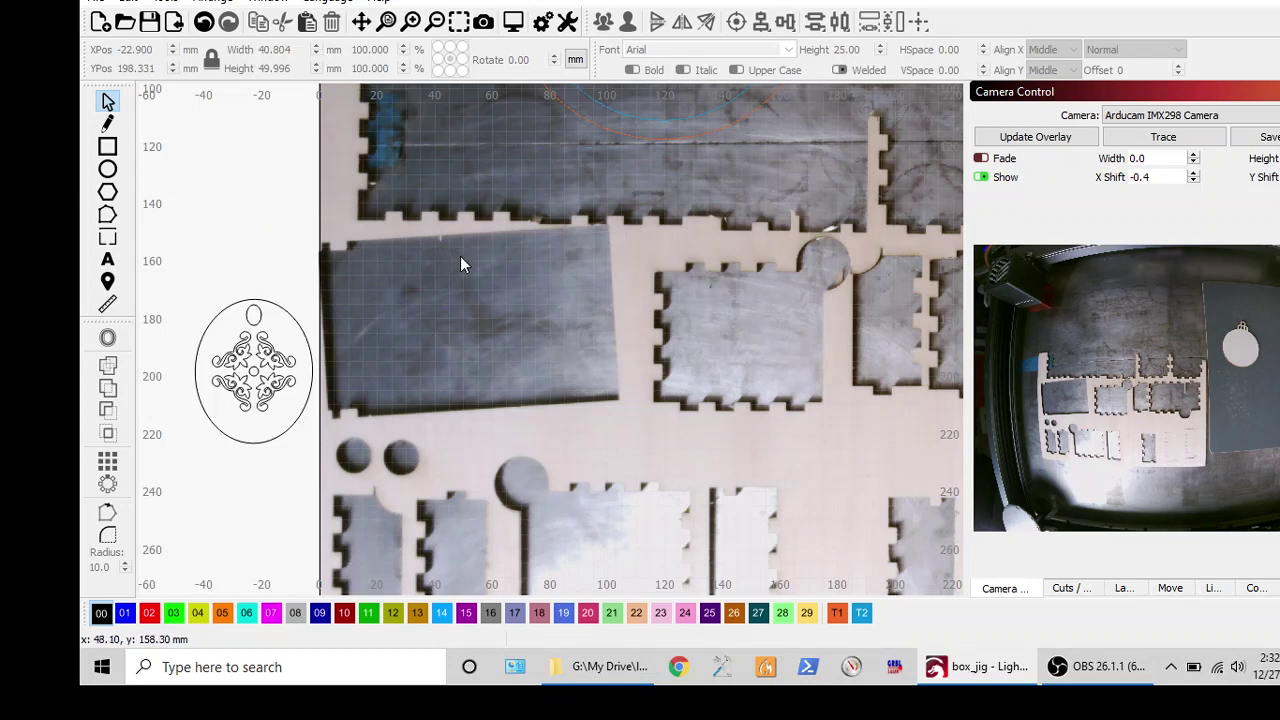
scroll(504, 275, down, 4)
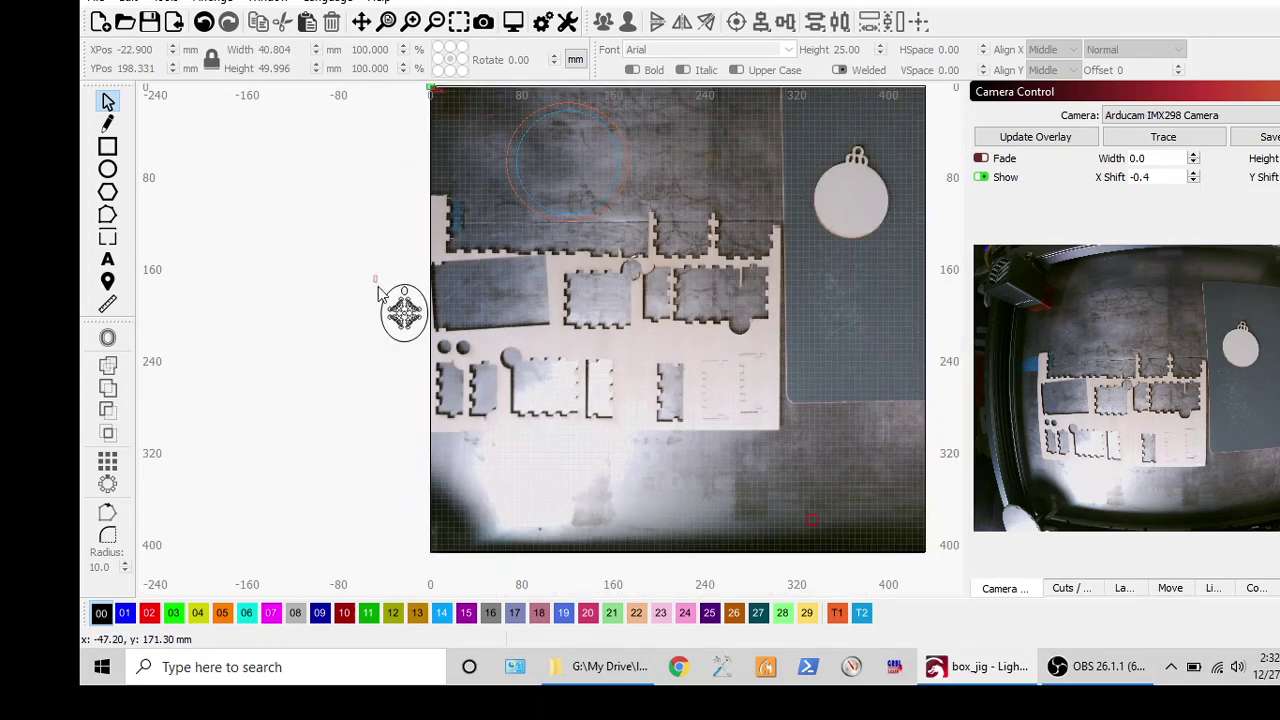
Move the whole ornament onto the scrap workpiece and duplicate it with Ctrl+D.
click(403, 312)
mouse_move(403, 312)
mouse_down()
mouse_move(560, 358)
mouse_move(405, 315)
mouse_up()
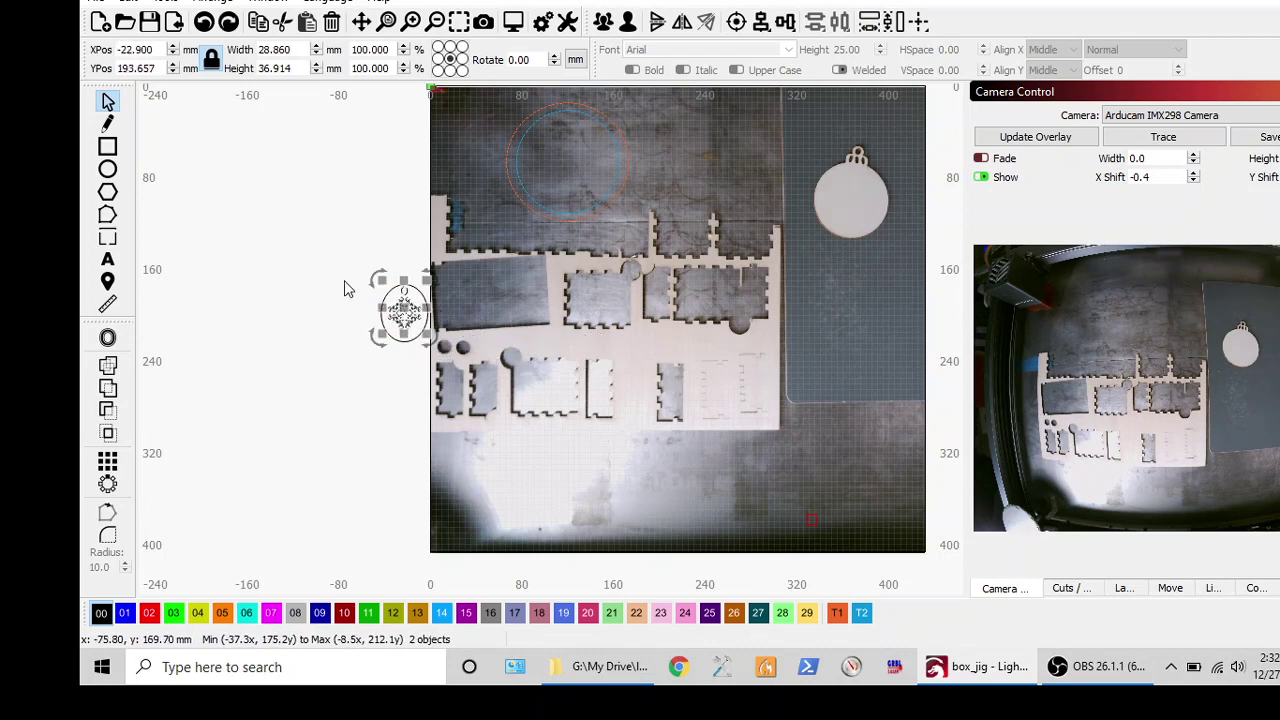
drag(355, 262, 440, 365)
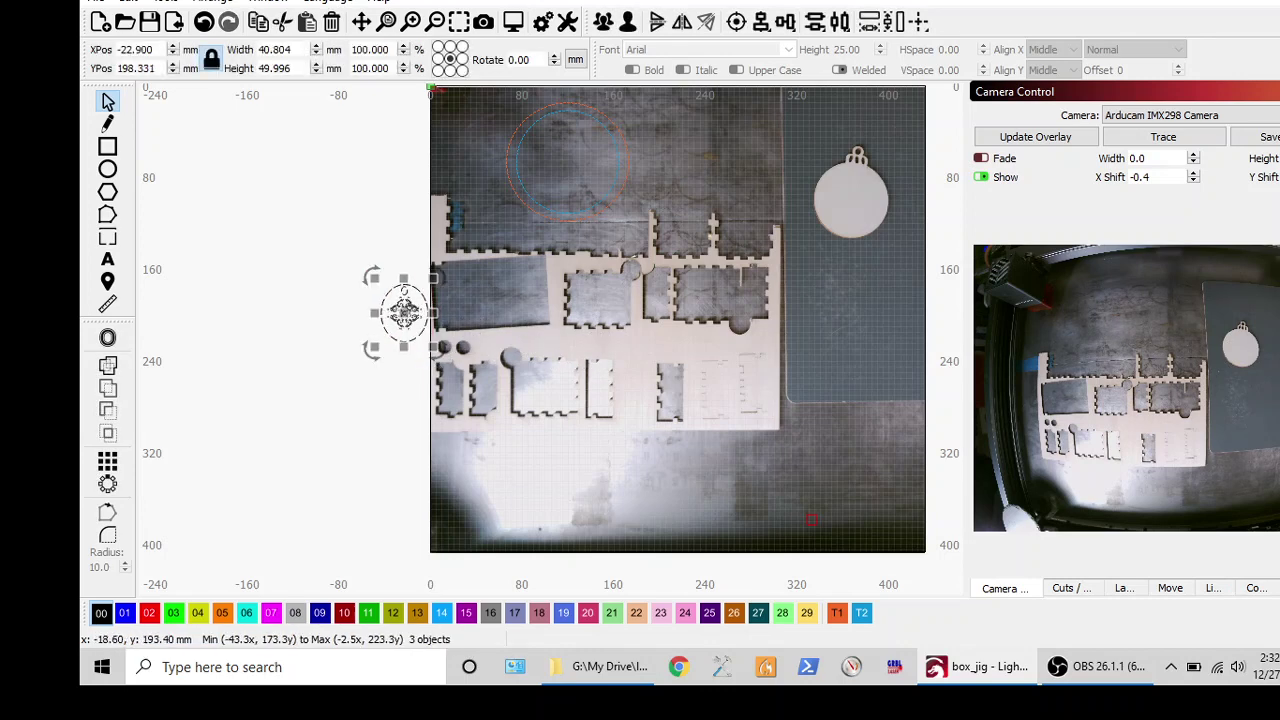
drag(405, 312, 717, 370)
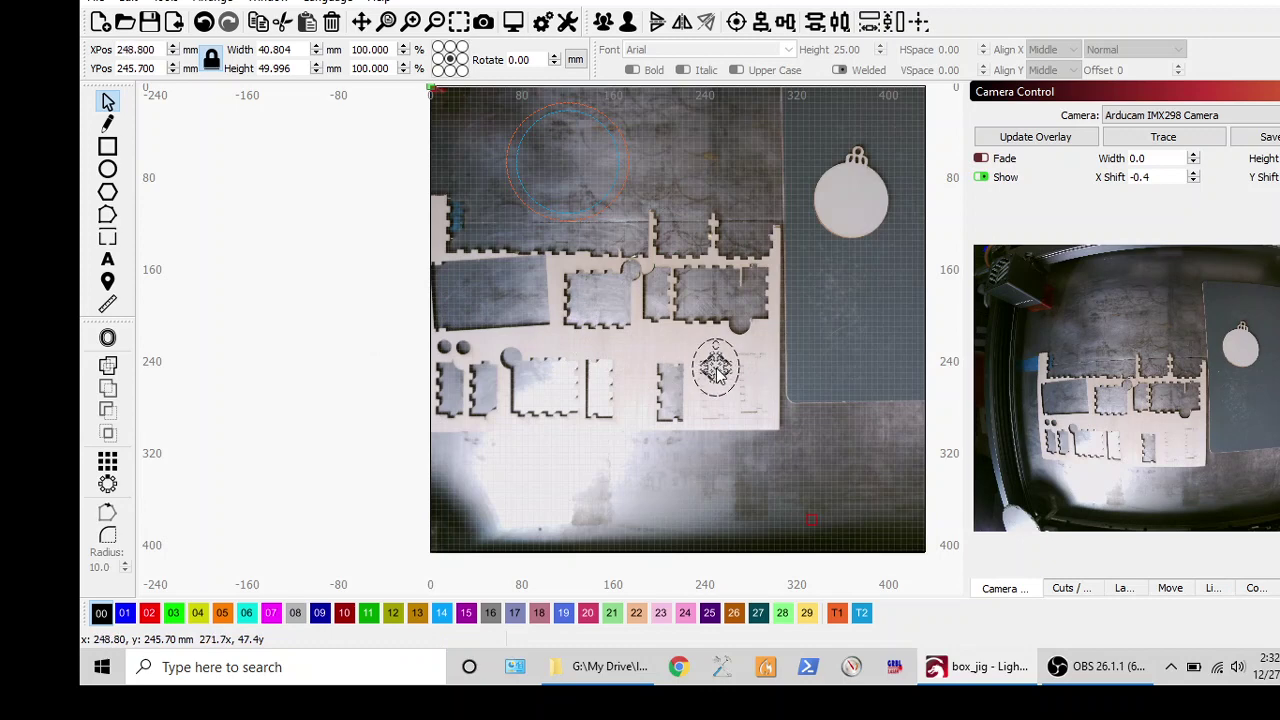
mouse_move(717, 370)
mouse_down()
mouse_move(712, 360)
mouse_move(756, 402)
mouse_up()
key(ctrl+d)
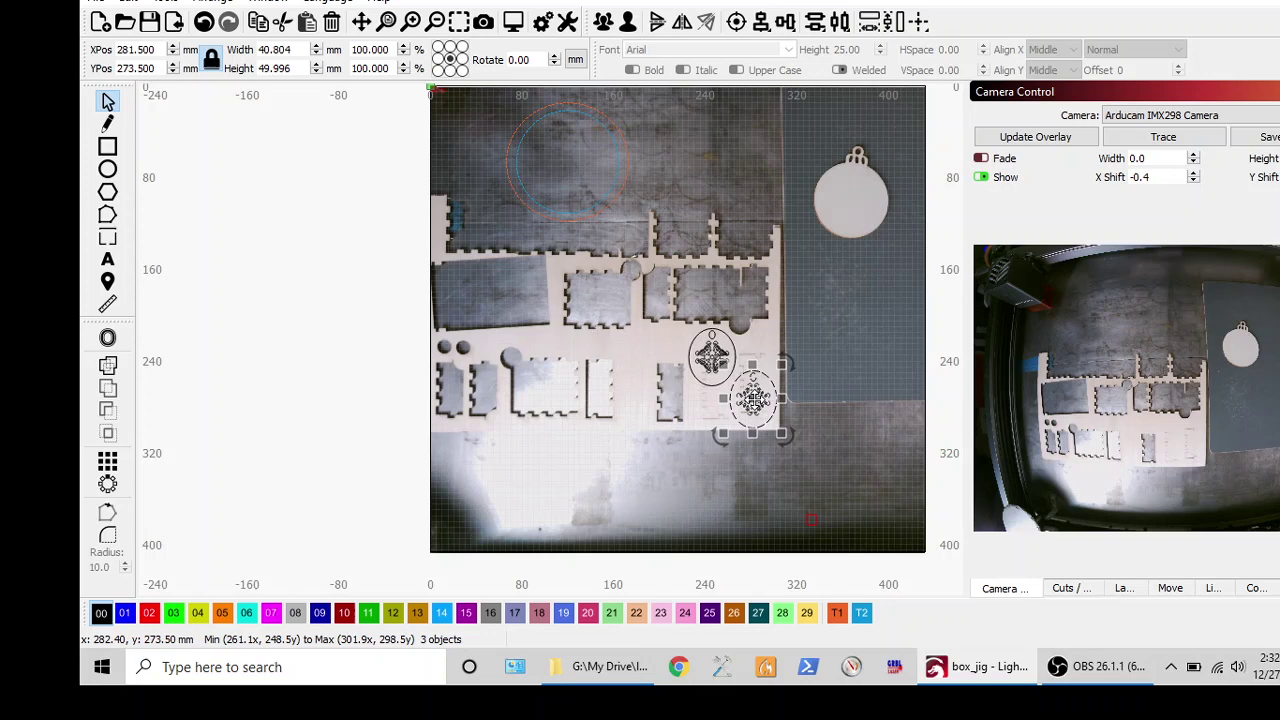
Select the upper ornament's loop, pattern and oval and nudge it slightly up-left.
click(683, 330)
click(712, 332)
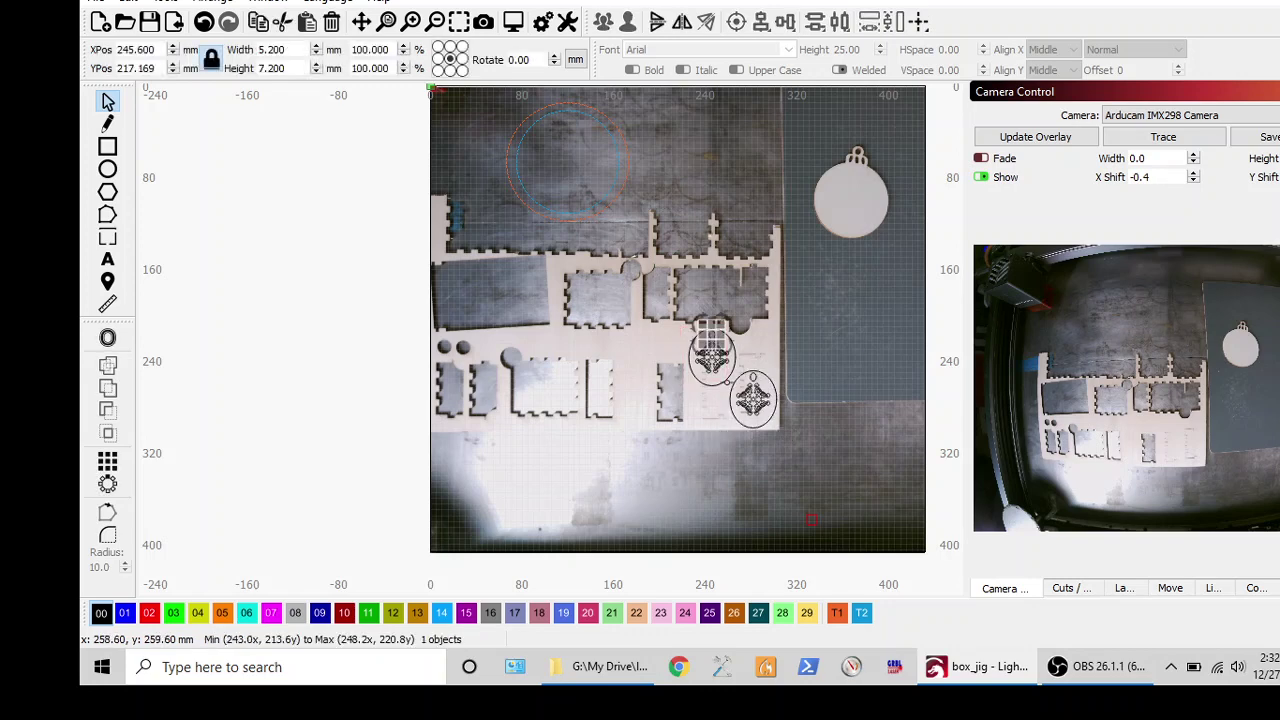
shift+click(712, 355)
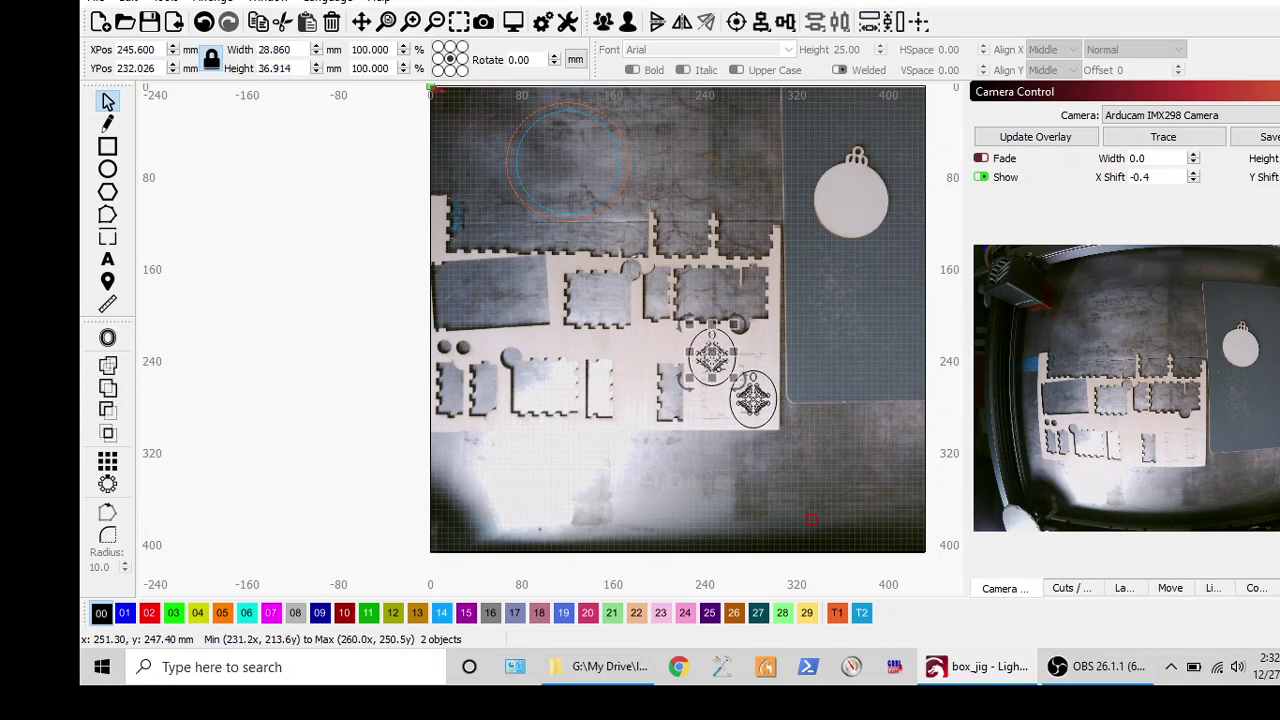
shift+click(712, 335)
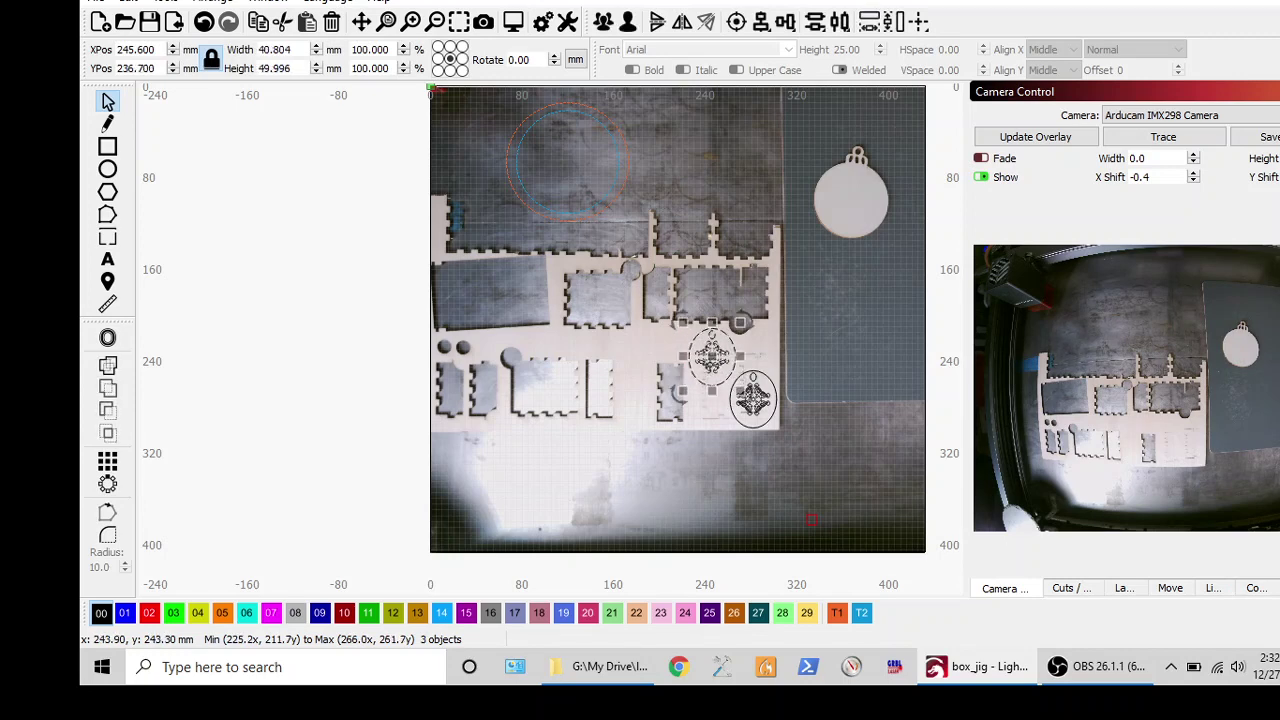
drag(712, 355, 710, 362)
scroll(710, 360, up, 5)
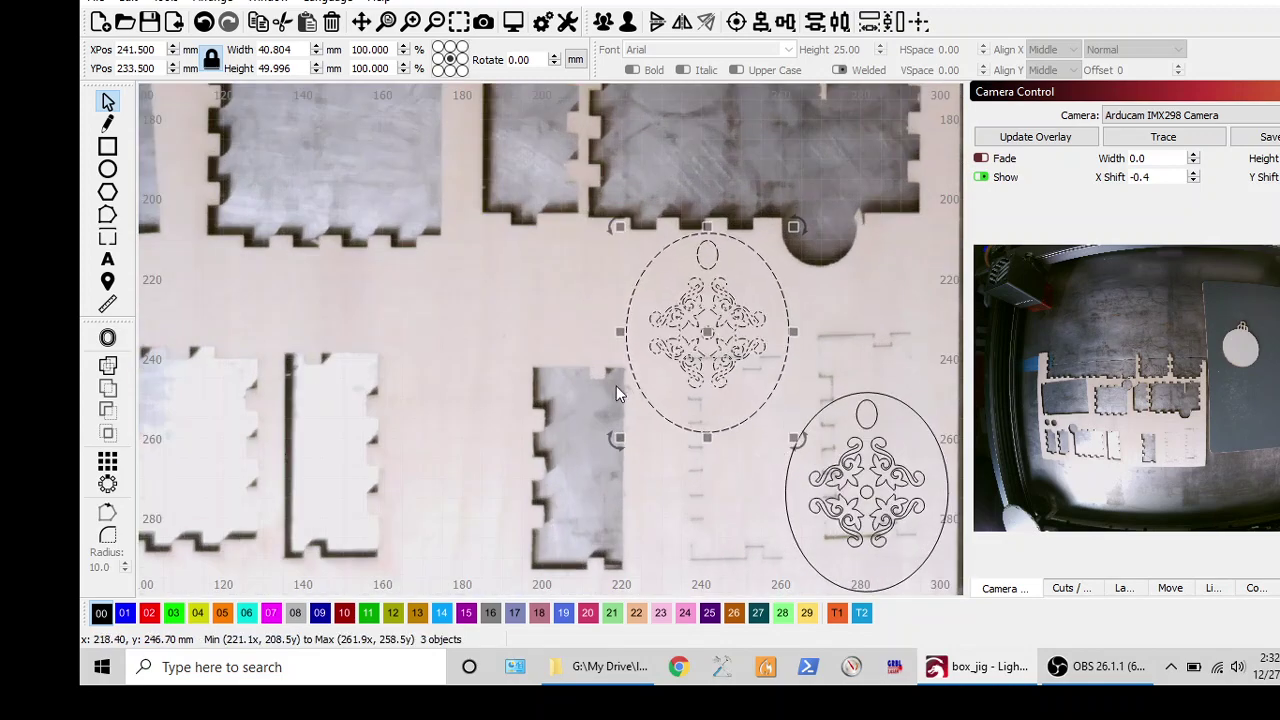
click(812, 422)
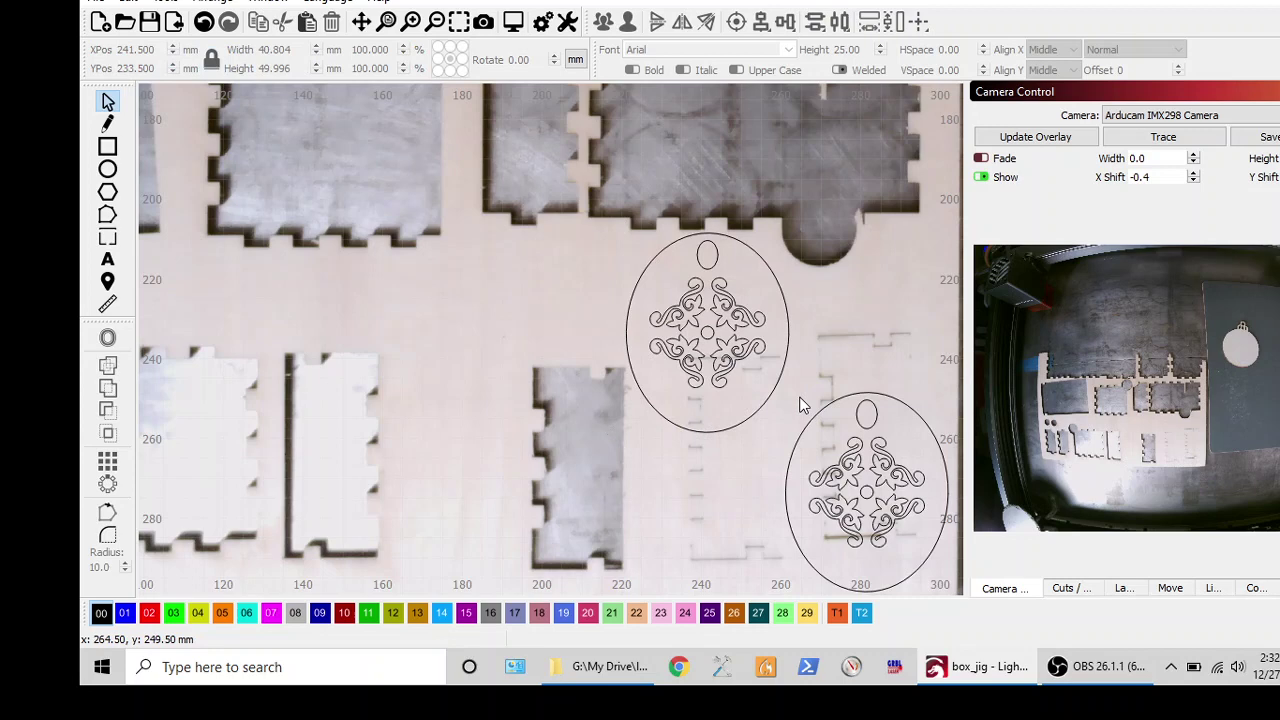
drag(800, 388, 926, 534)
scroll(900, 540, down, 2)
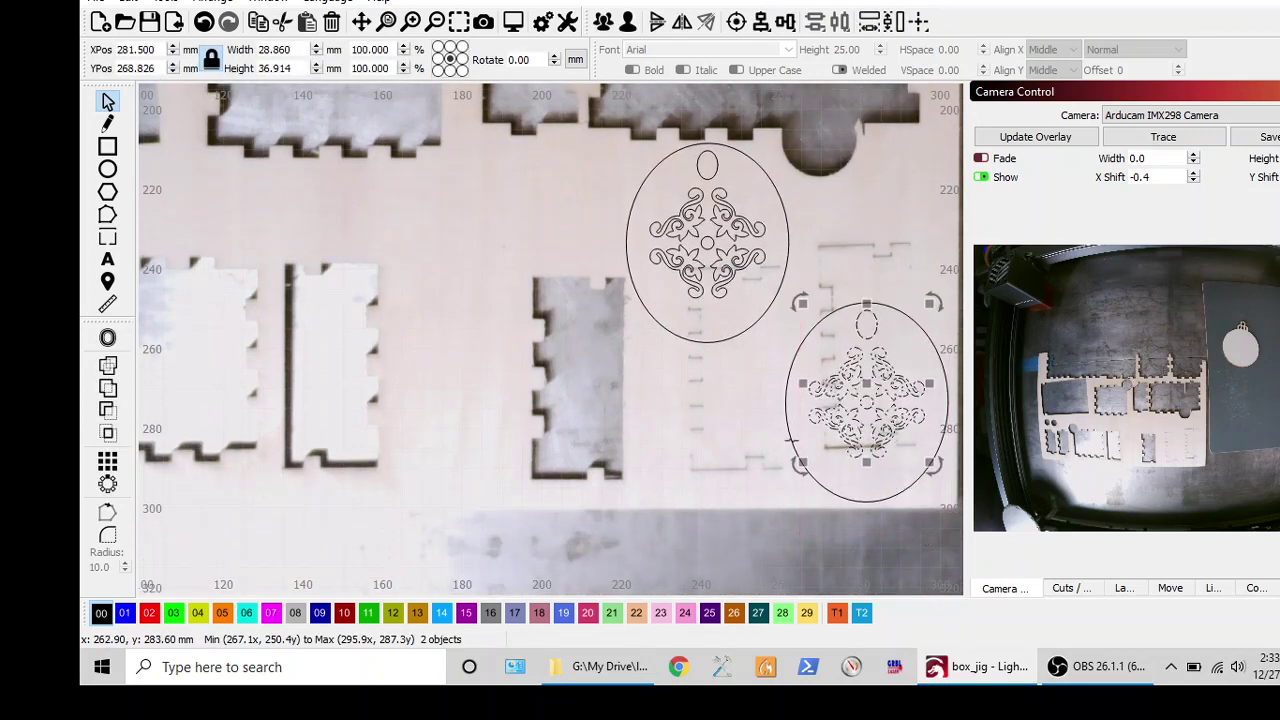
Ungroup the lower ornament and shift its pattern upward inside the oval.
shift+click(790, 436)
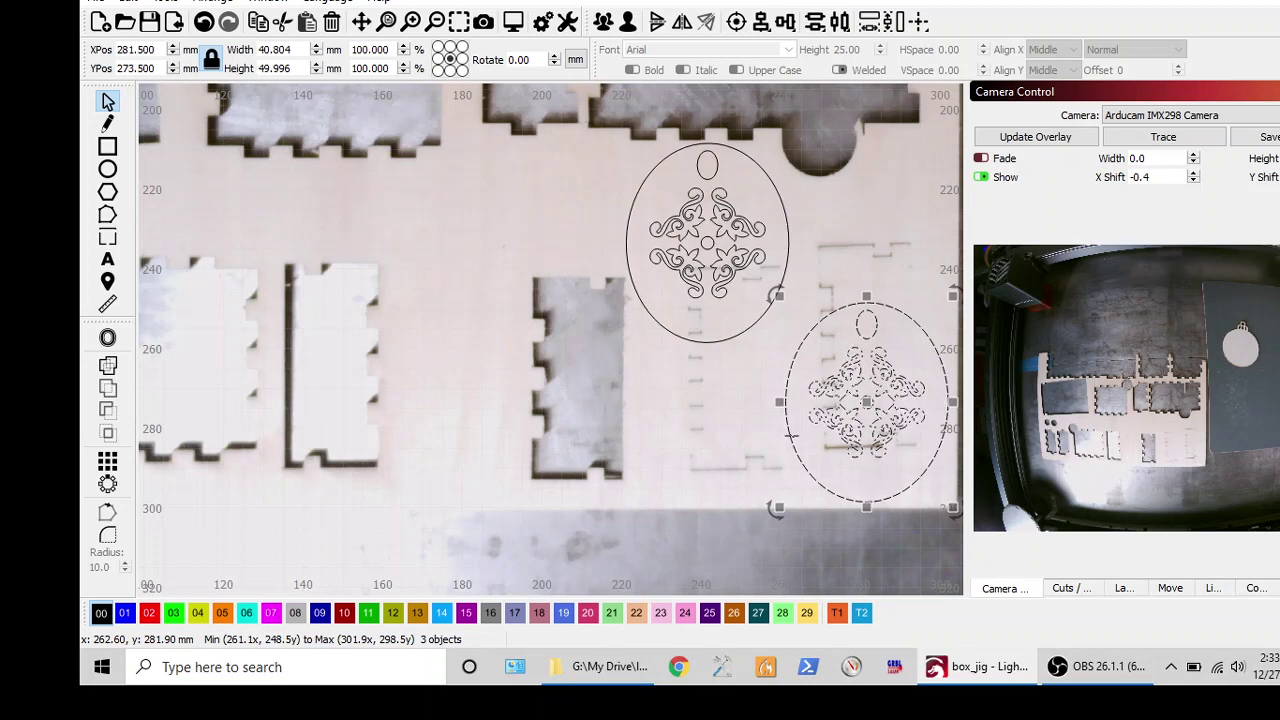
right_click(793, 440)
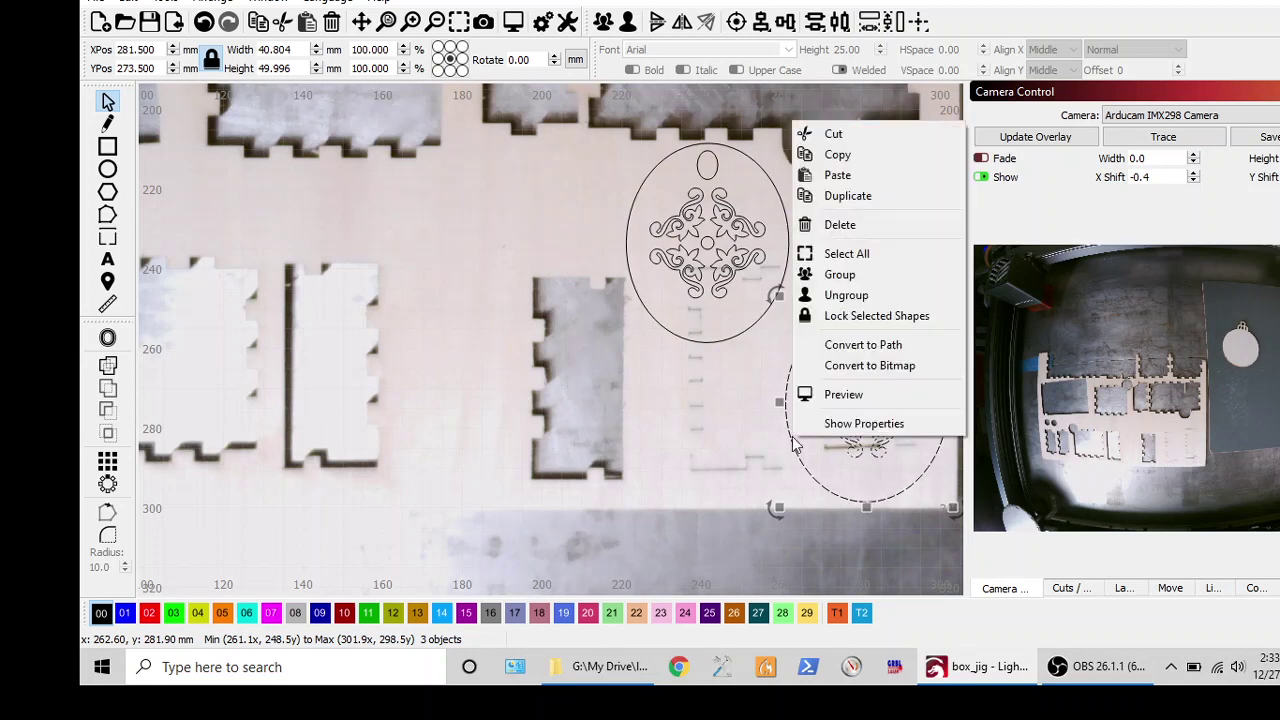
click(846, 295)
drag(870, 405, 868, 385)
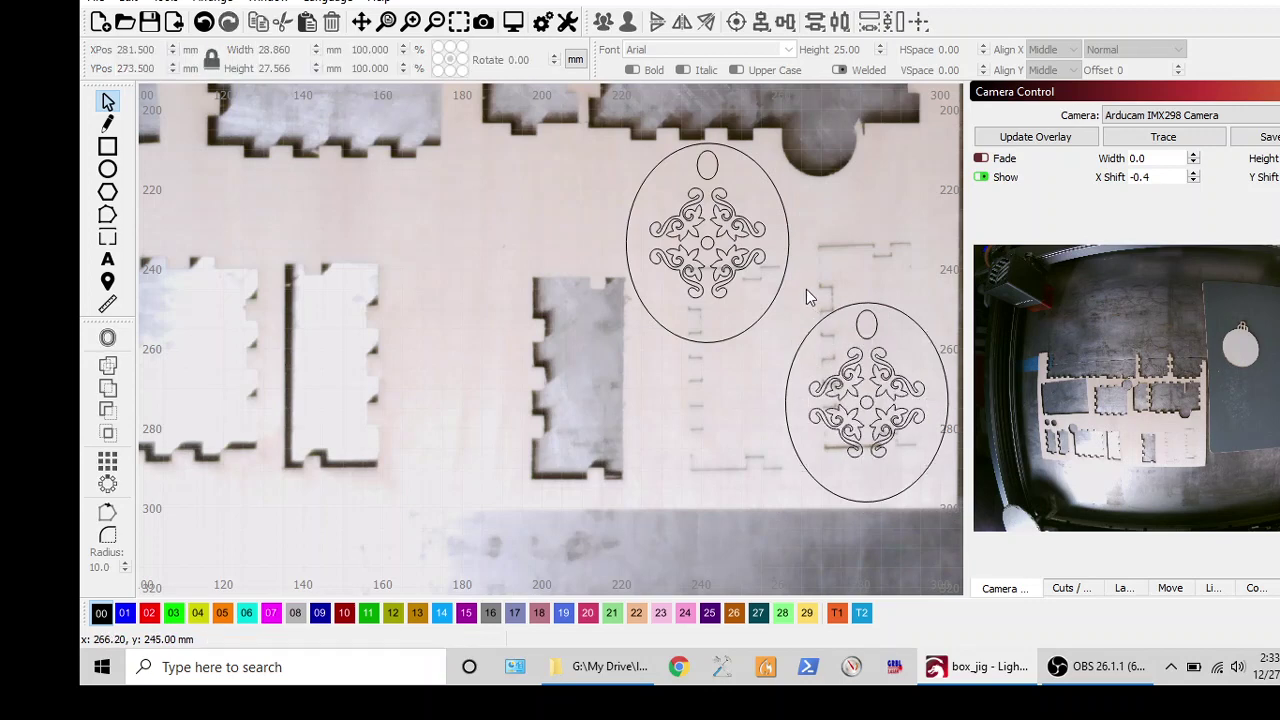
Regroup the lower ornament and move it up beside the first one.
mouse_move(806, 289)
mouse_down()
mouse_move(843, 507)
mouse_move(947, 523)
mouse_up()
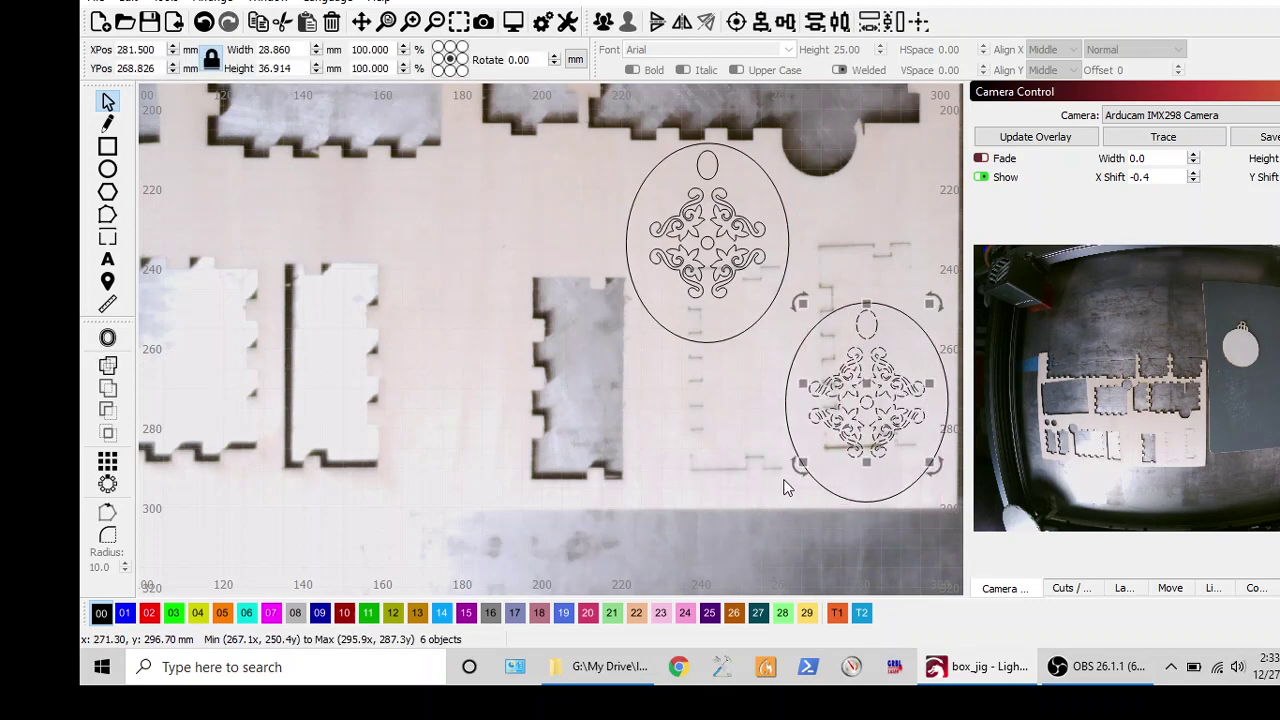
shift+click(792, 442)
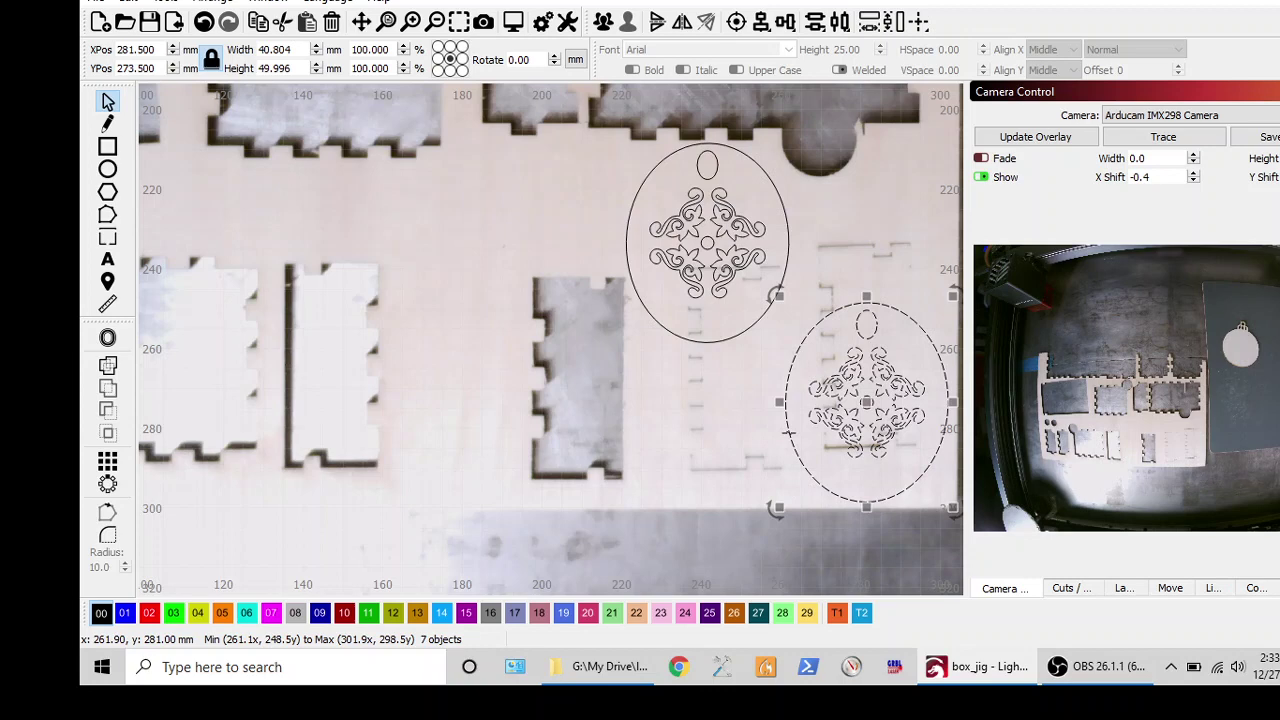
right_click(792, 442)
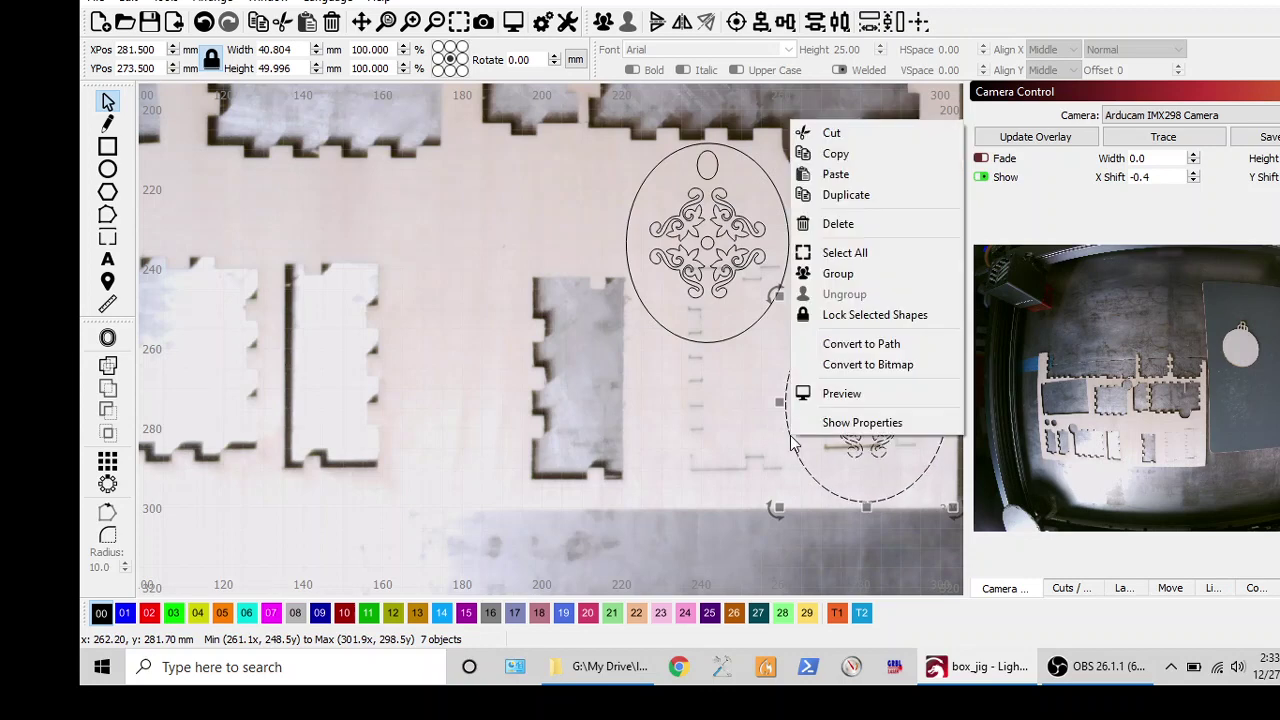
click(840, 280)
drag(848, 336, 870, 270)
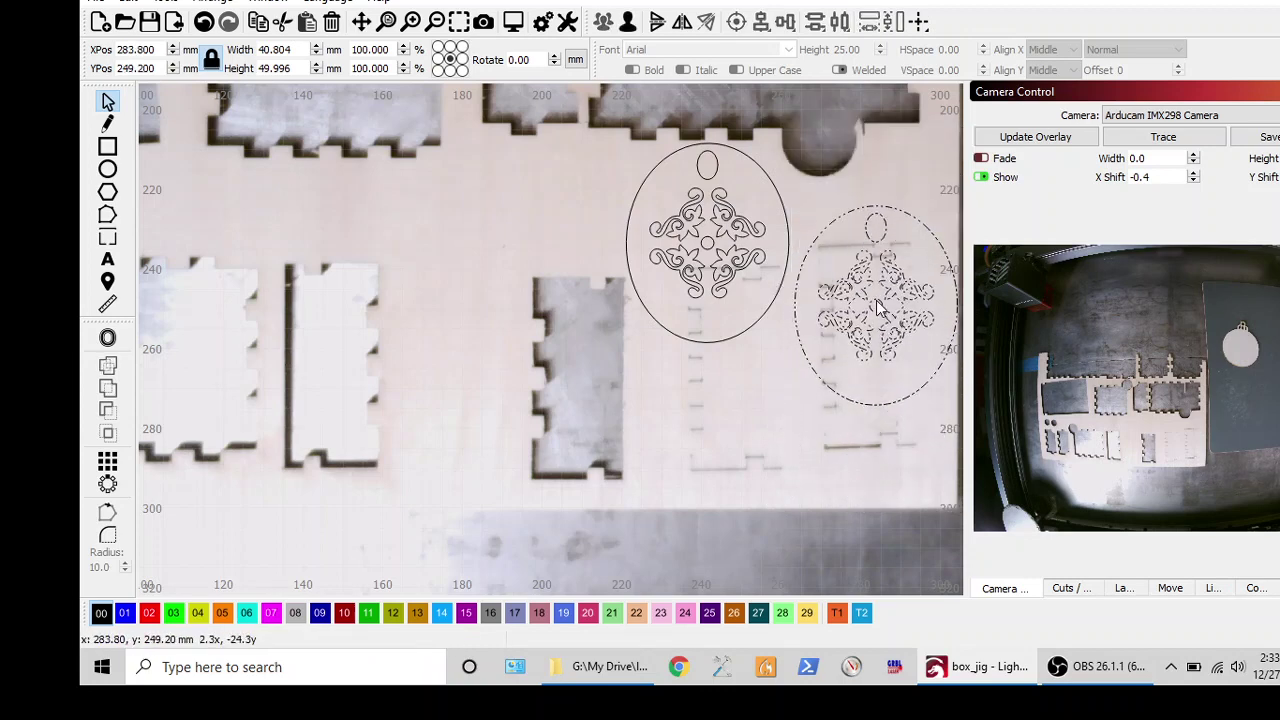
scroll(513, 316, down, 1)
scroll(513, 316, down, 1)
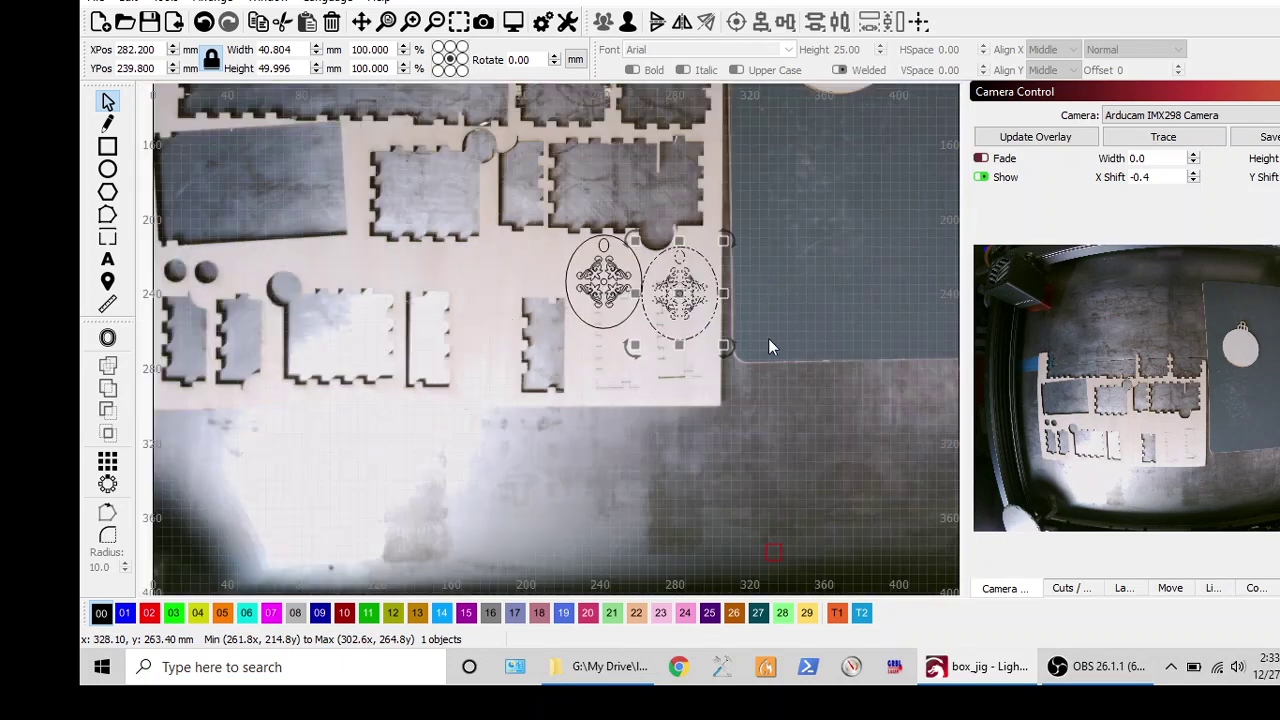
Paste a third ornament copy, rotate it sideways and nudge it into place.
drag(680, 292, 684, 296)
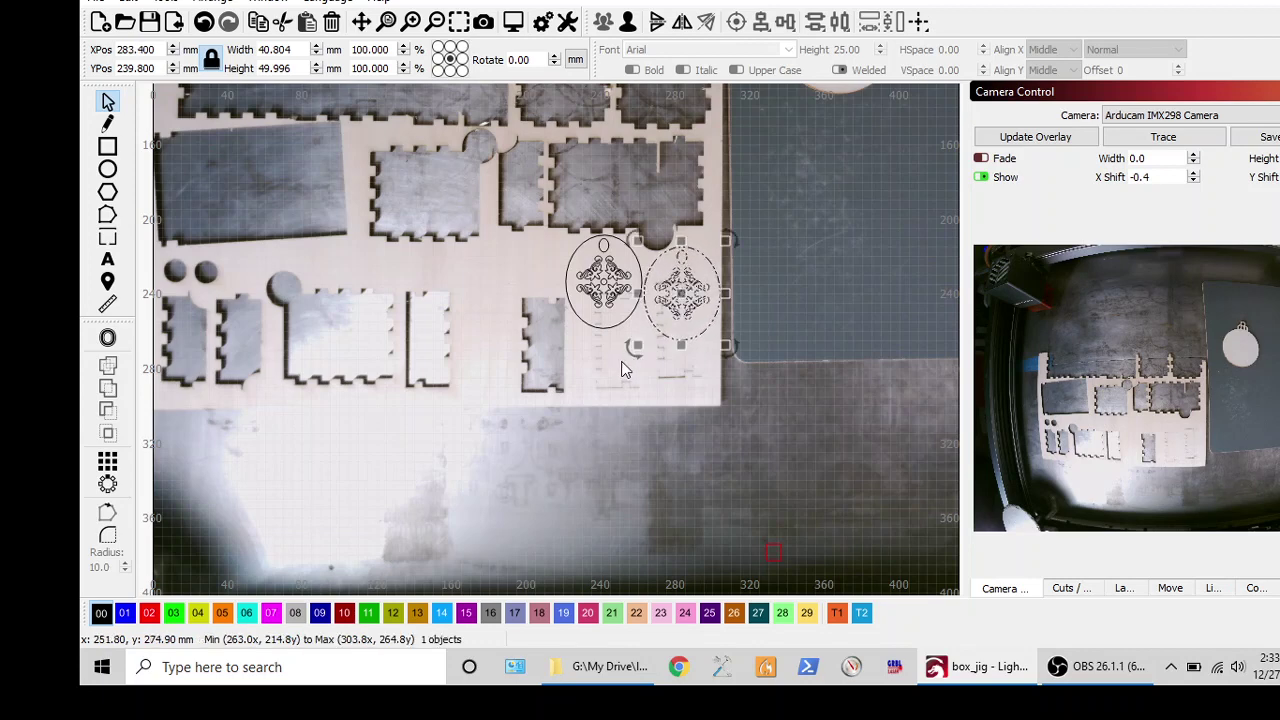
key(ctrl+v)
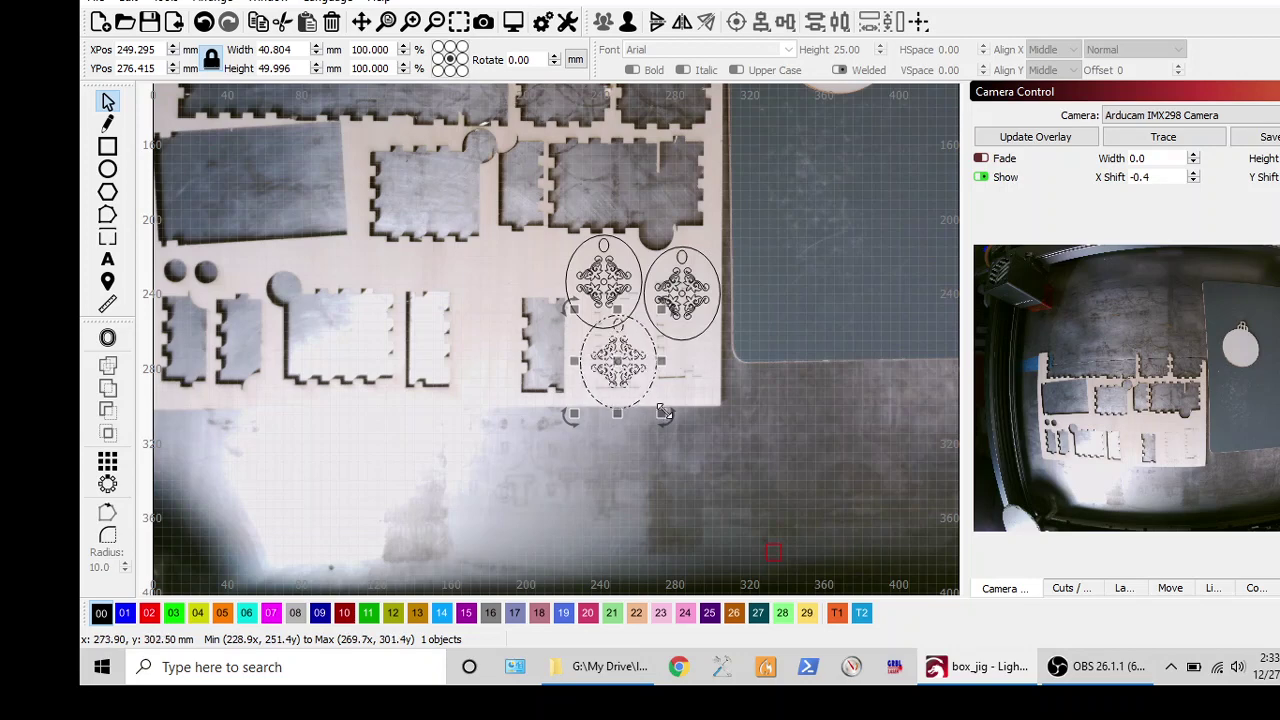
drag(668, 415, 669, 322)
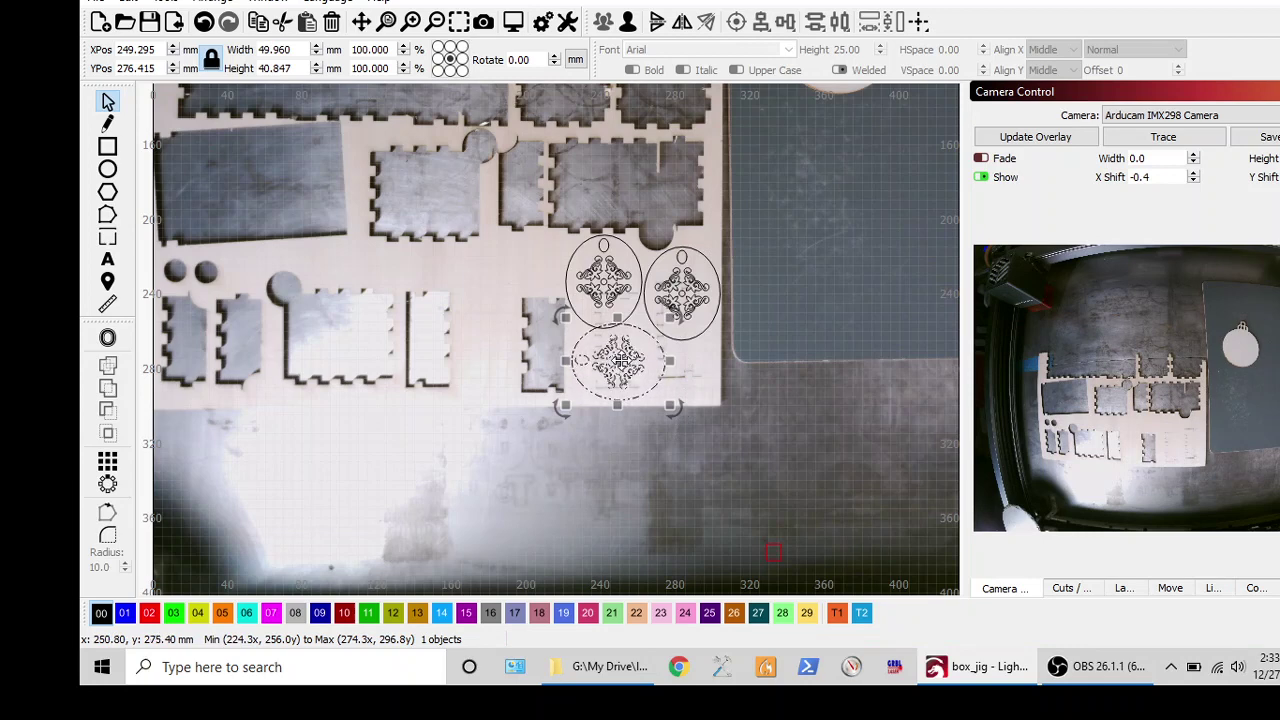
drag(622, 366, 640, 374)
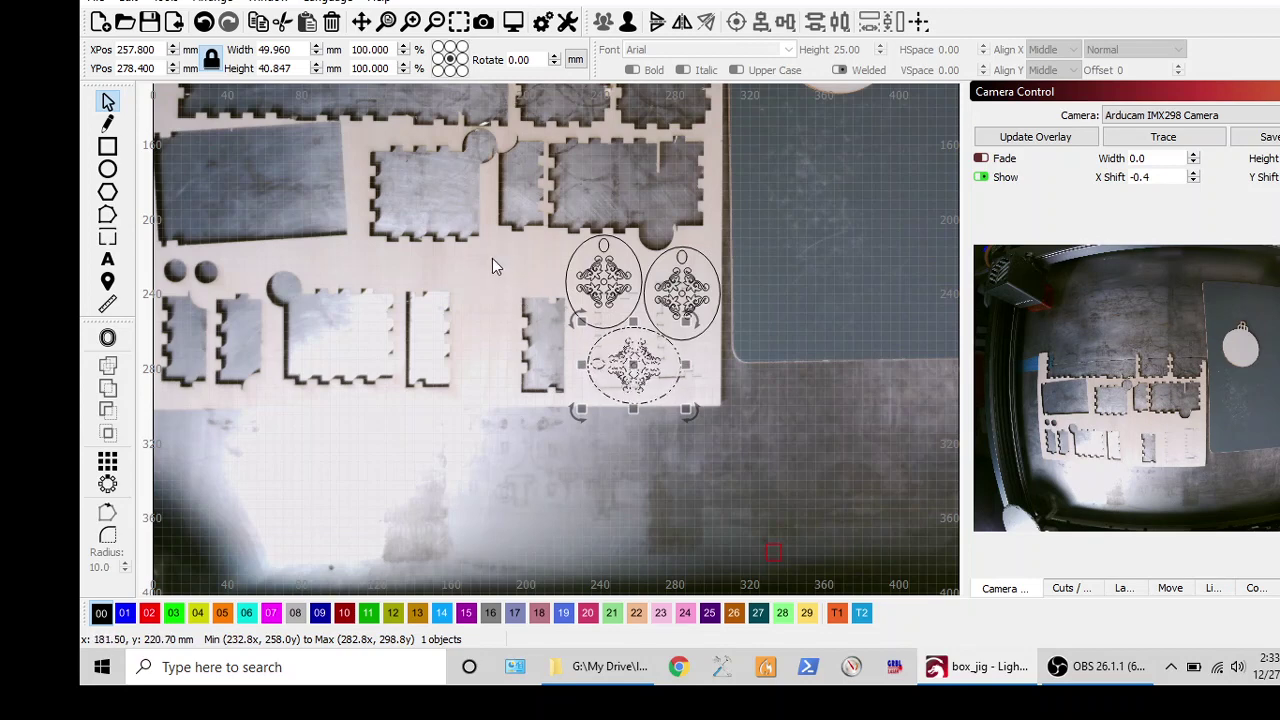
Paste another copy, turn it 90° and nest it on the scrap strip left of the earrings.
key(ctrl+v)
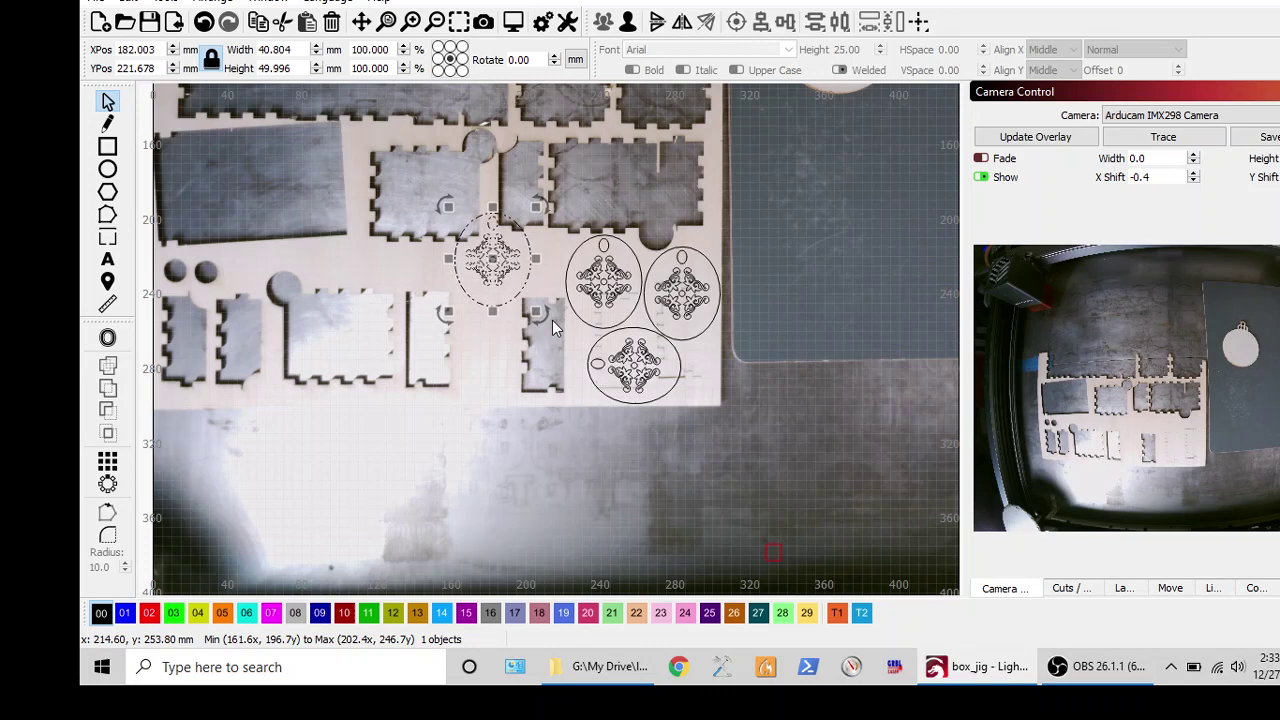
mouse_move(545, 315)
mouse_down()
mouse_move(533, 222)
mouse_move(520, 286)
mouse_move(487, 315)
mouse_move(487, 340)
mouse_up()
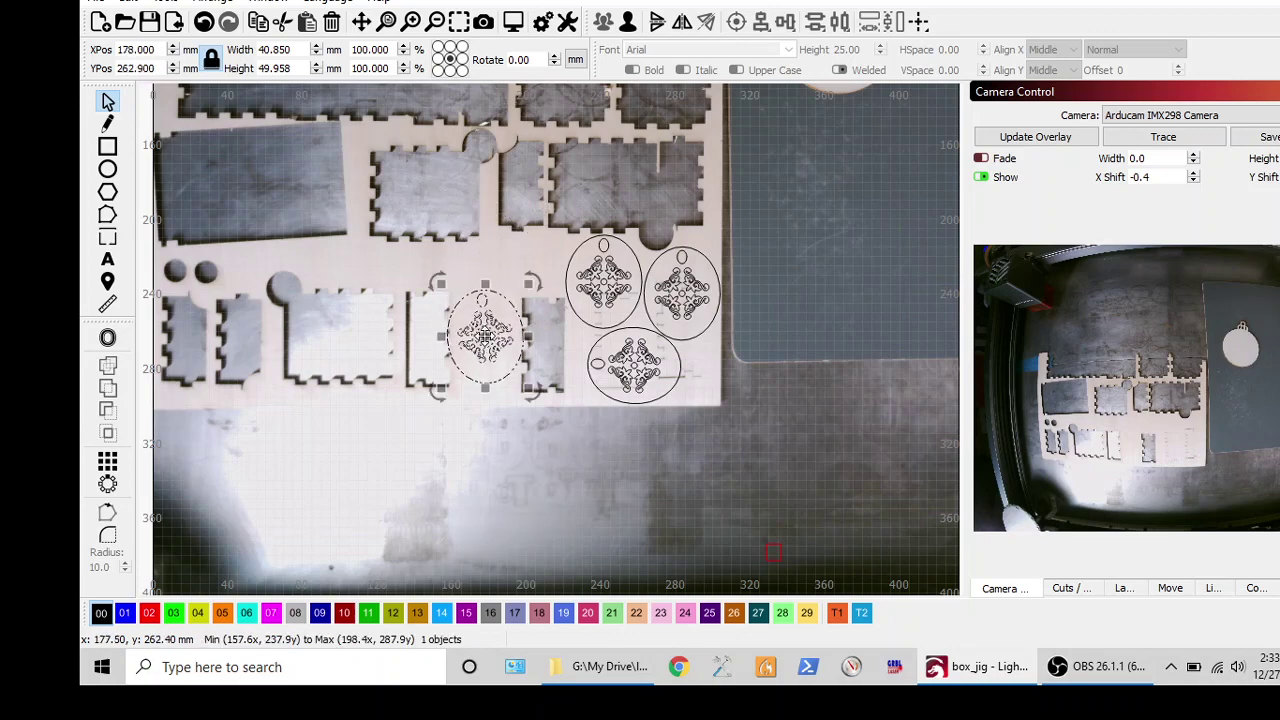
scroll(487, 340, up, 3)
scroll(487, 340, down, 4)
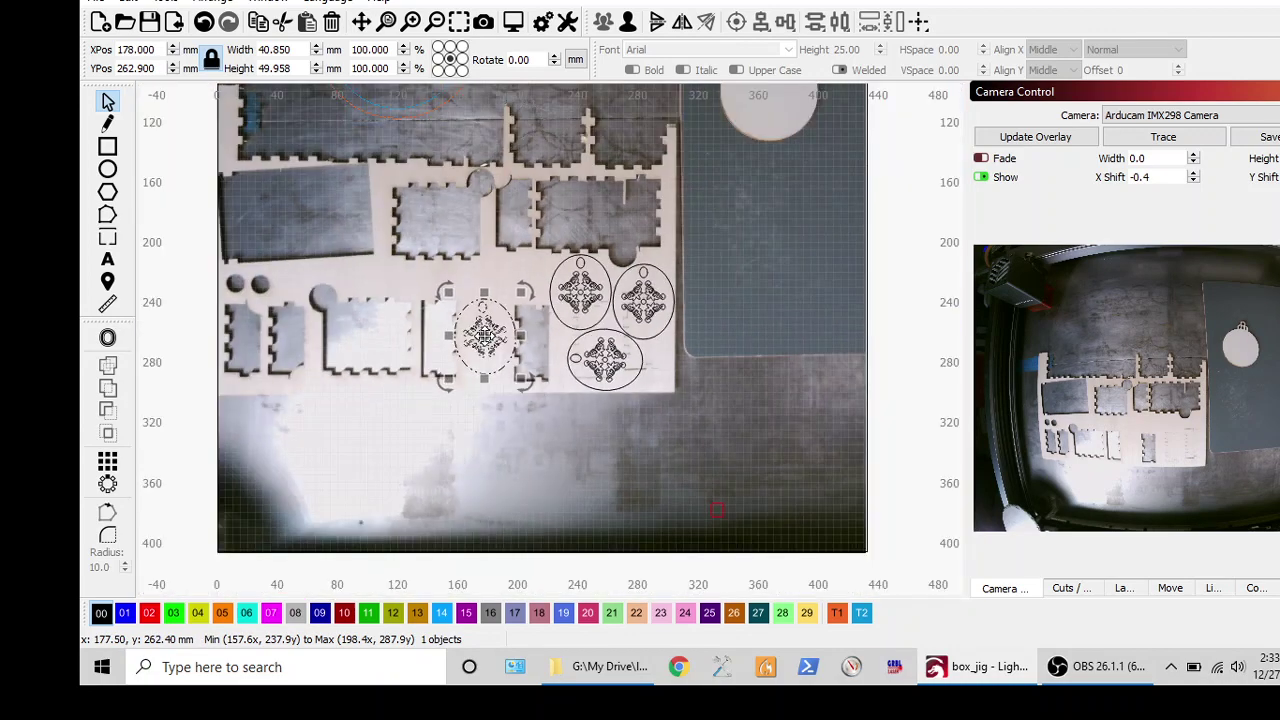
click(530, 388)
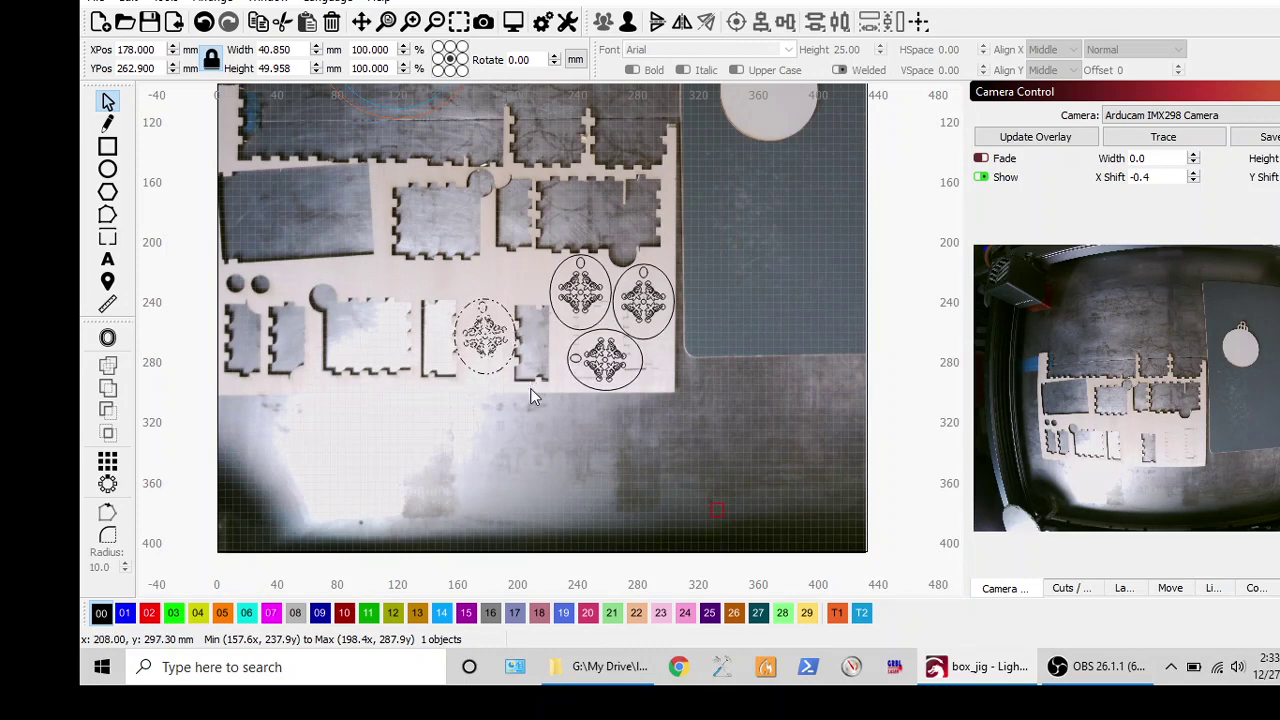
click(487, 335)
key(period)
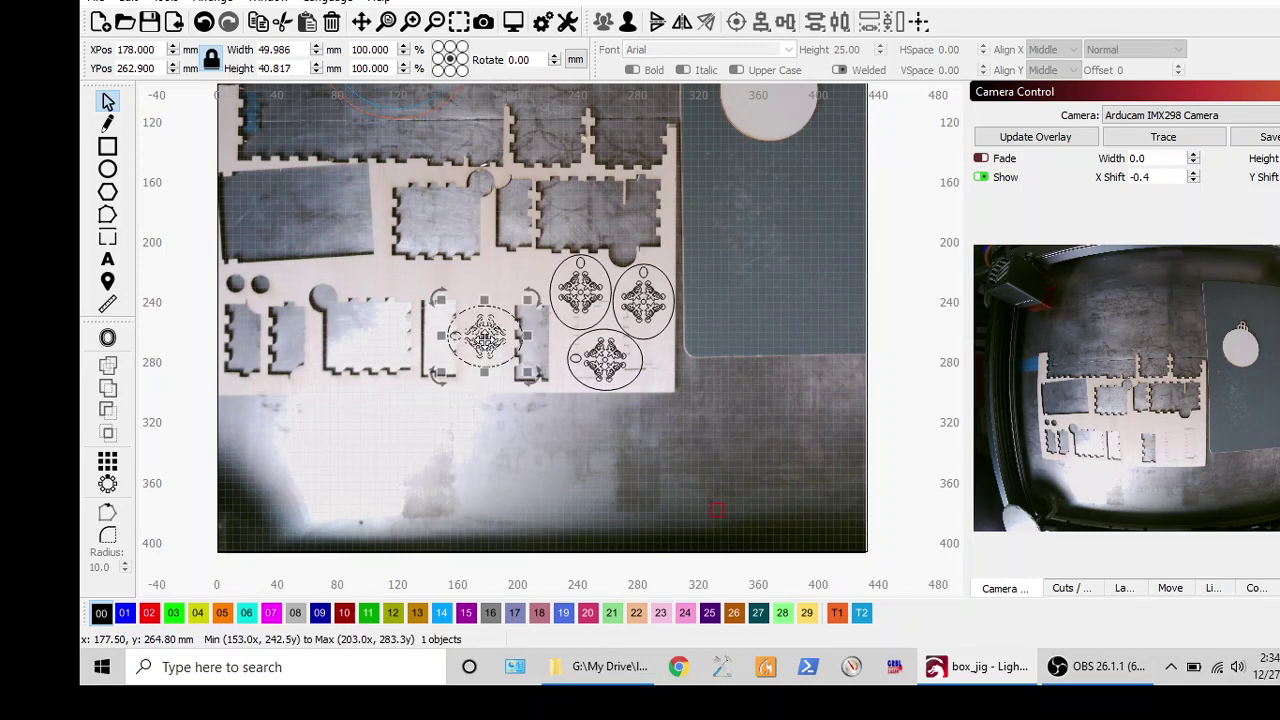
drag(487, 340, 485, 293)
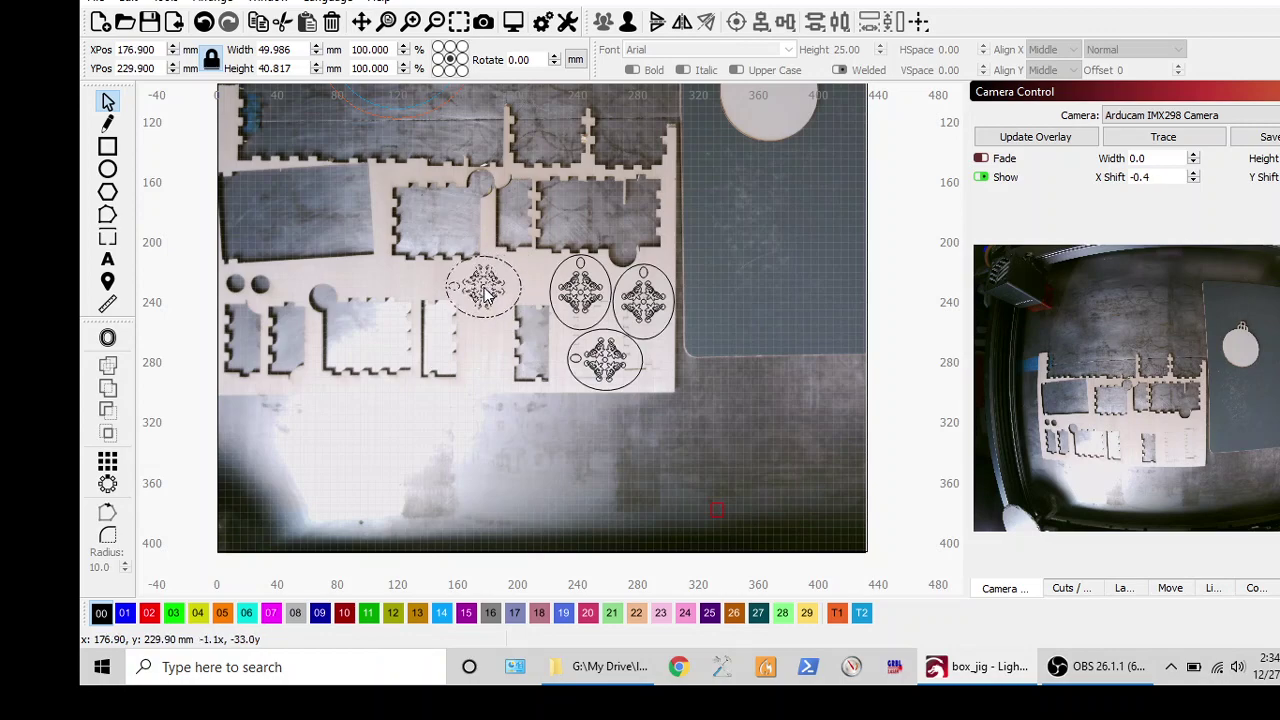
scroll(485, 293, up, 1)
scroll(485, 293, up, 1)
scroll(485, 293, up, 1)
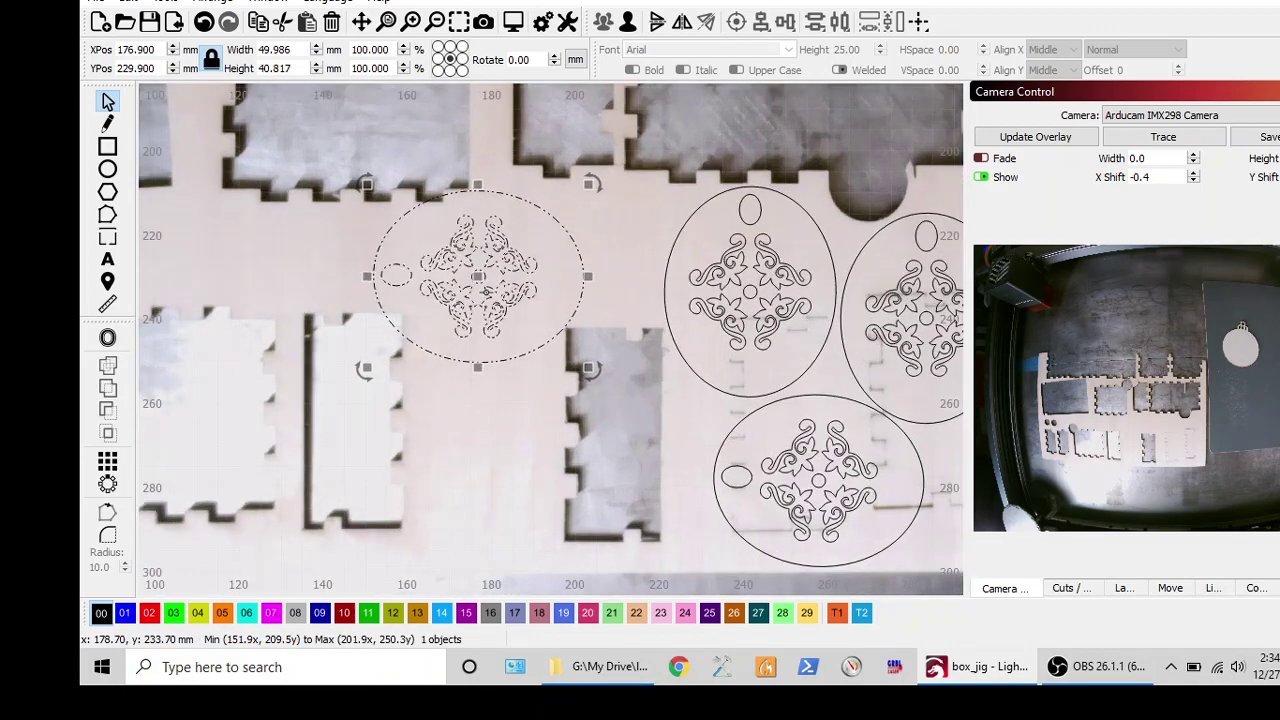
scroll(485, 293, up, 1)
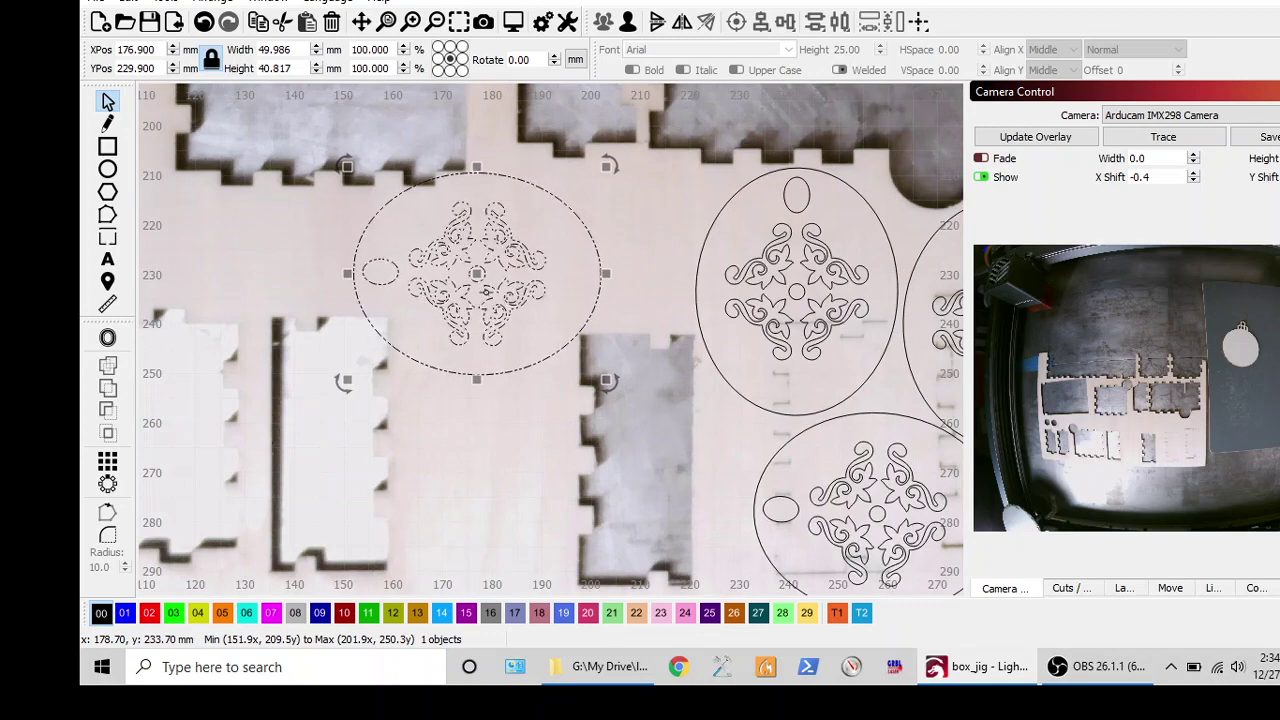
scroll(485, 293, down, 2)
scroll(485, 293, down, 2)
scroll(485, 293, down, 2)
scroll(485, 293, down, 1)
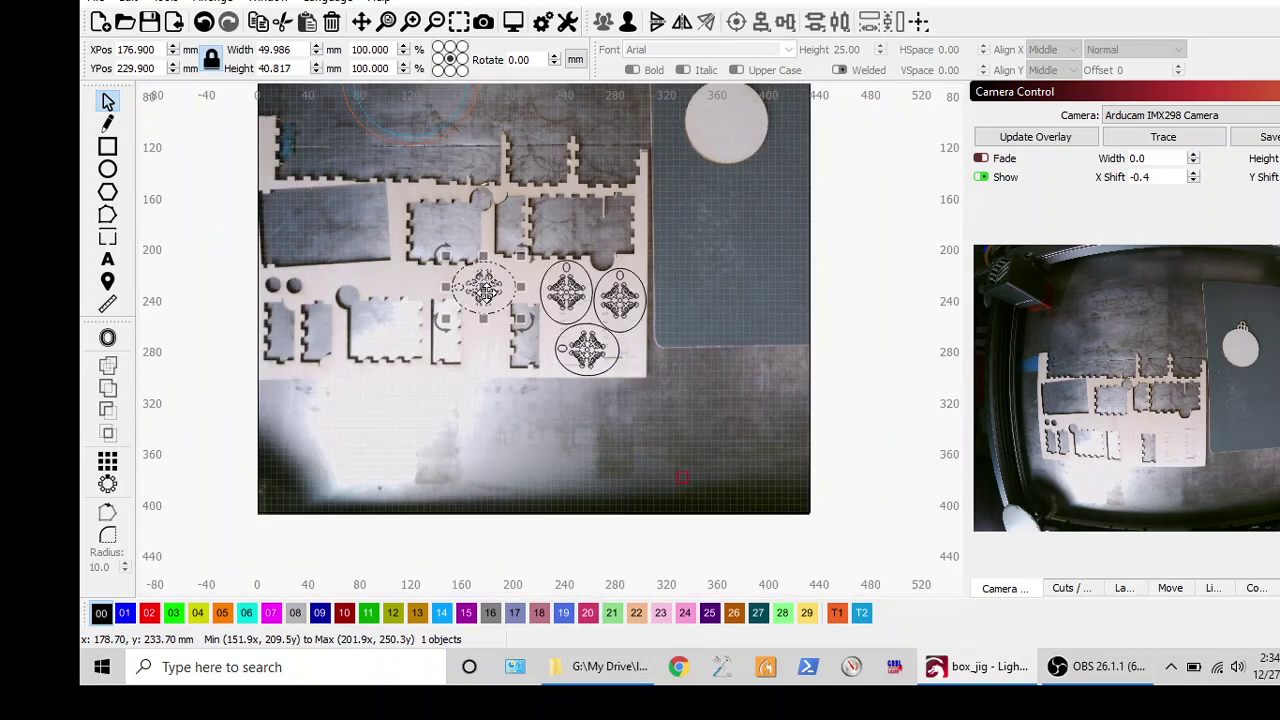
mouse_move(485, 293)
mouse_down()
mouse_move(392, 288)
mouse_move(525, 405)
mouse_up()
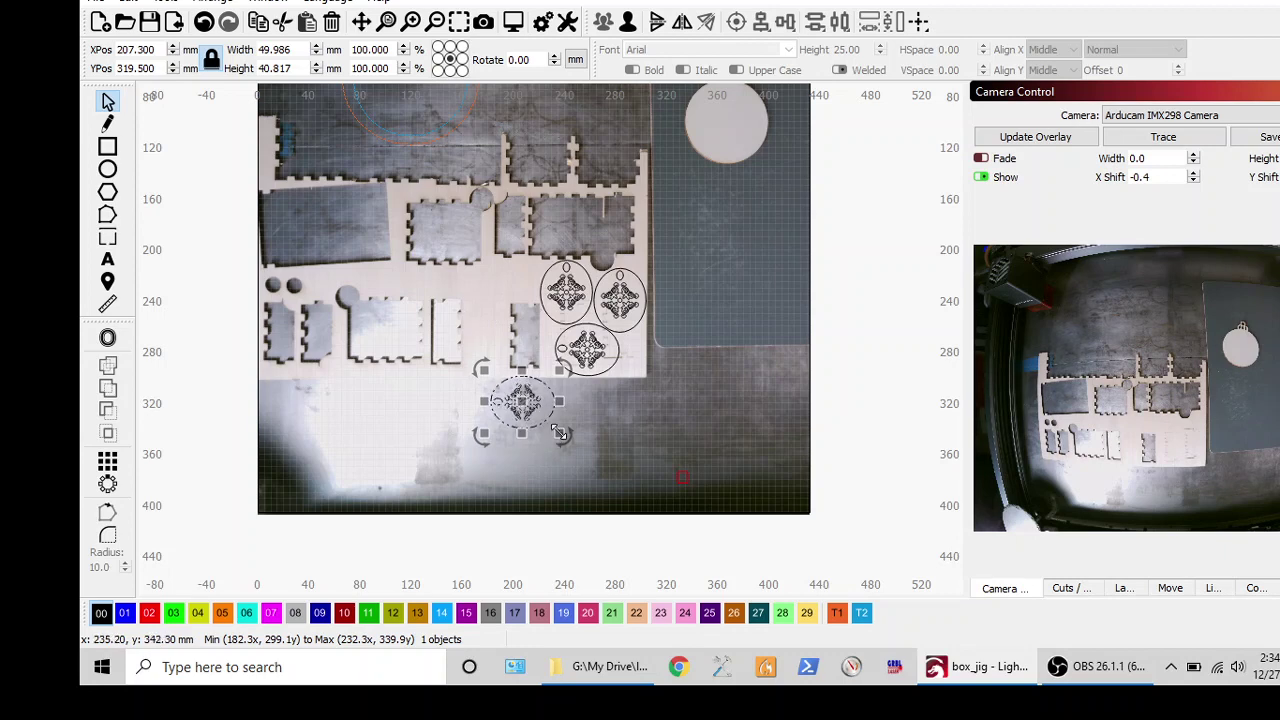
Scale the earring to 30.175 mm wide, move it into the scrap row, and paste copies.
drag(560, 432, 538, 415)
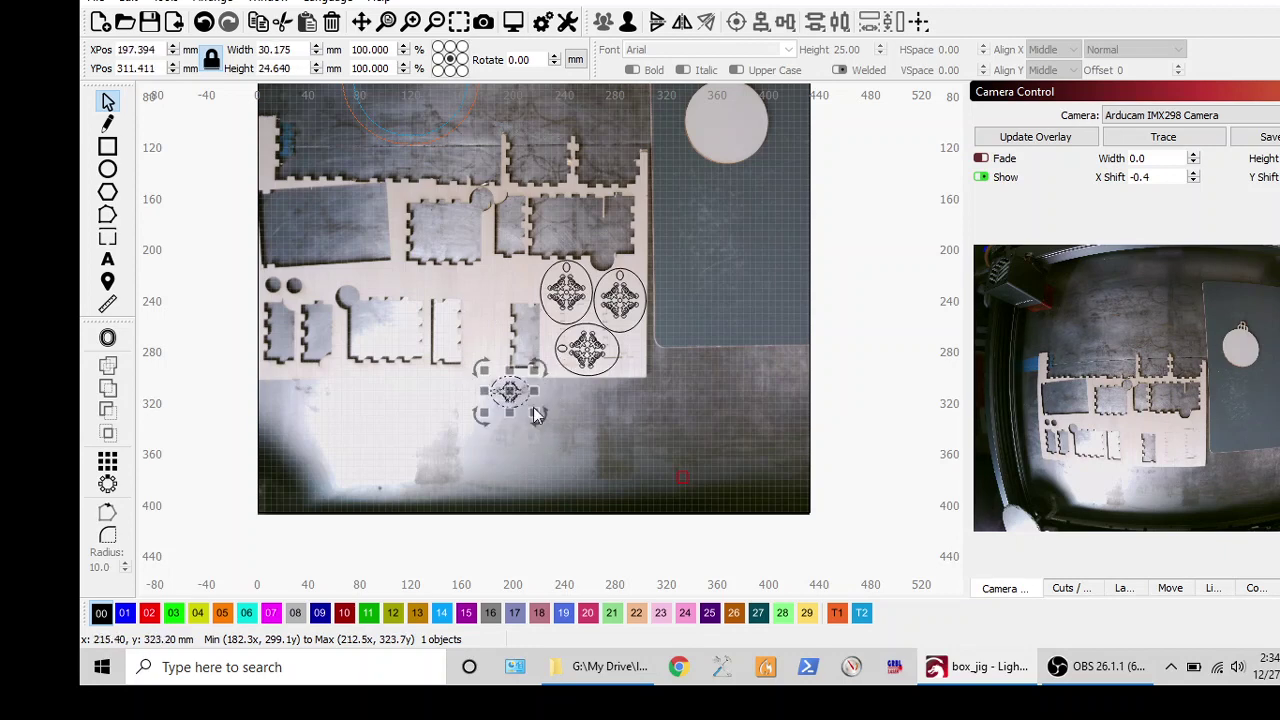
drag(508, 392, 513, 286)
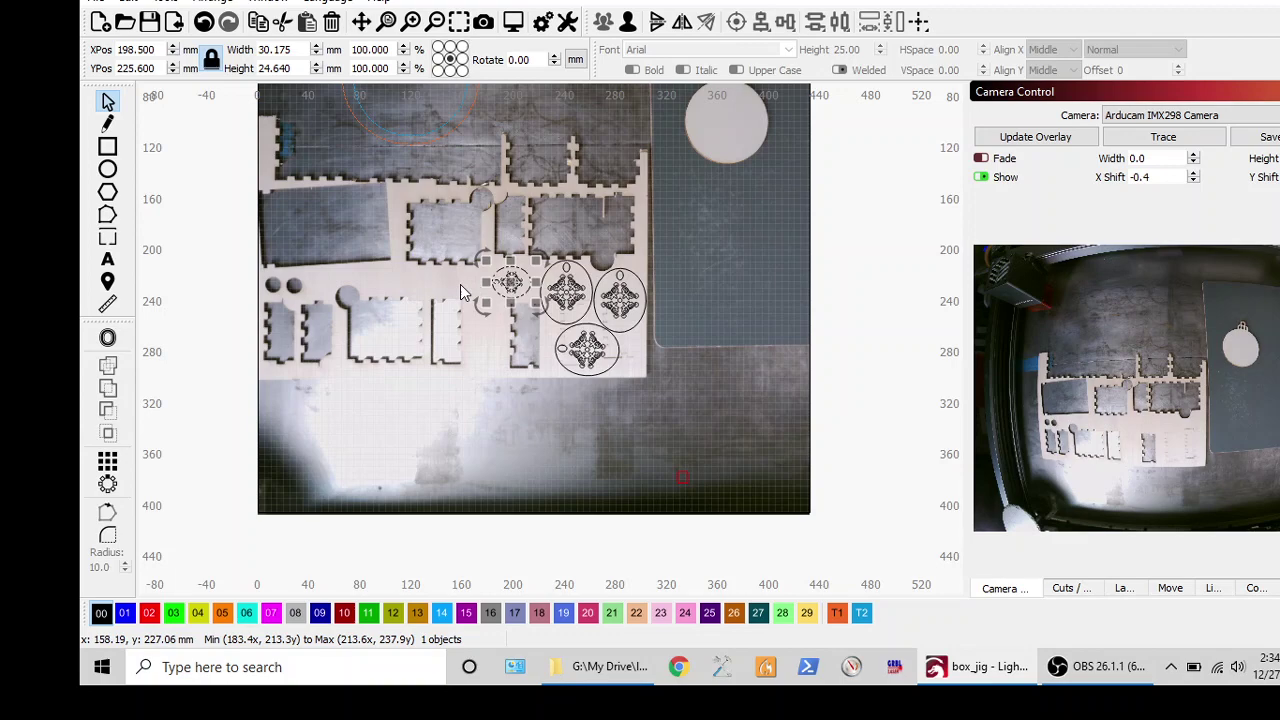
key(ctrl+v)
key(ctrl+v)
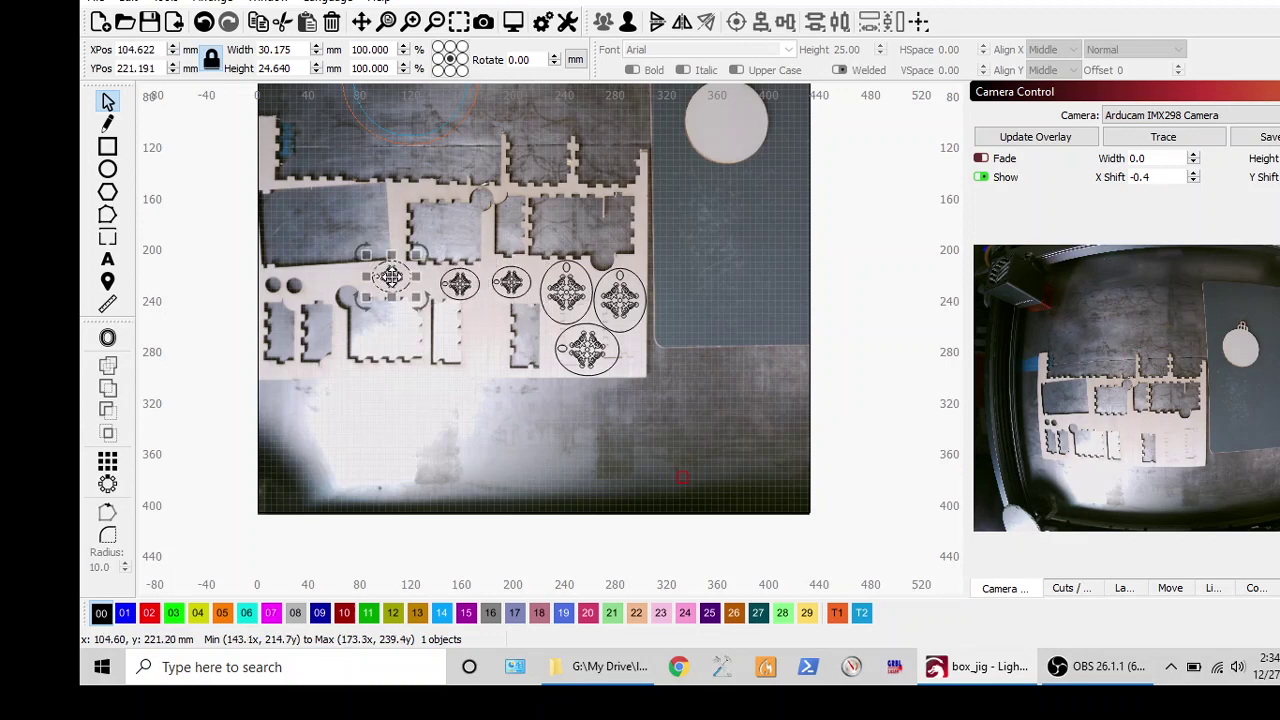
scroll(421, 283, up, 2)
scroll(421, 283, up, 2)
scroll(421, 283, up, 2)
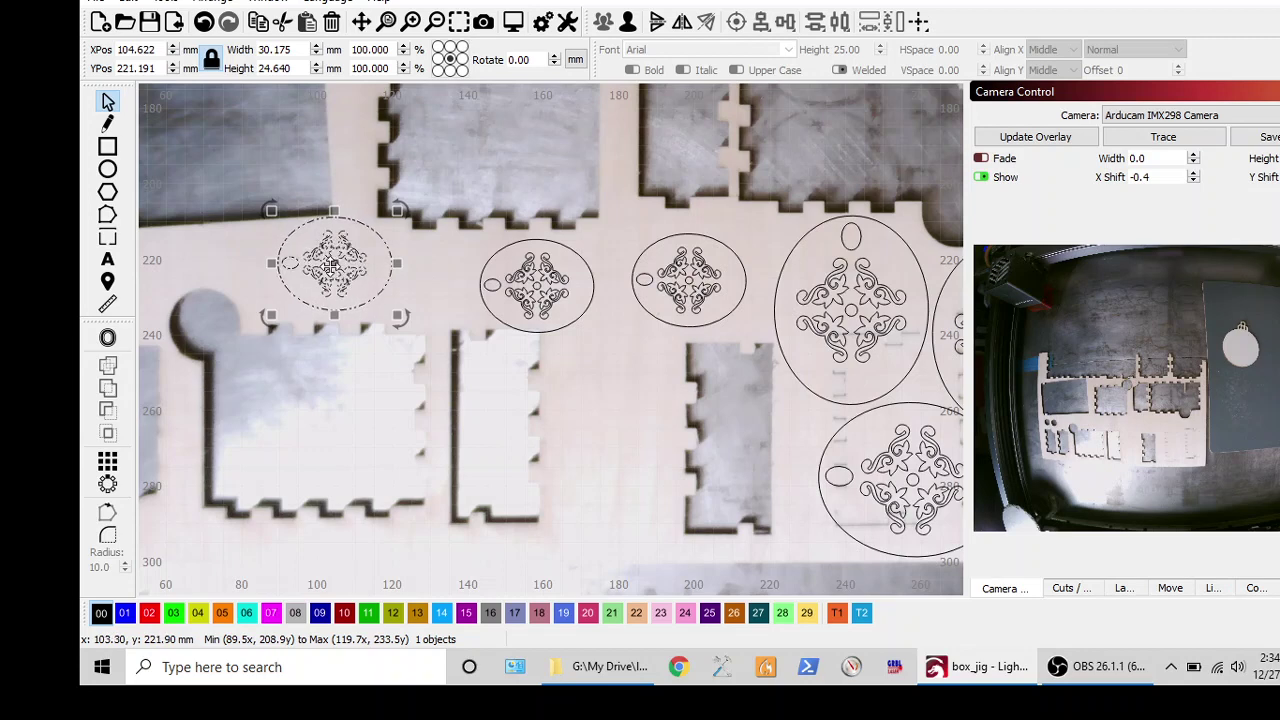
drag(332, 265, 412, 284)
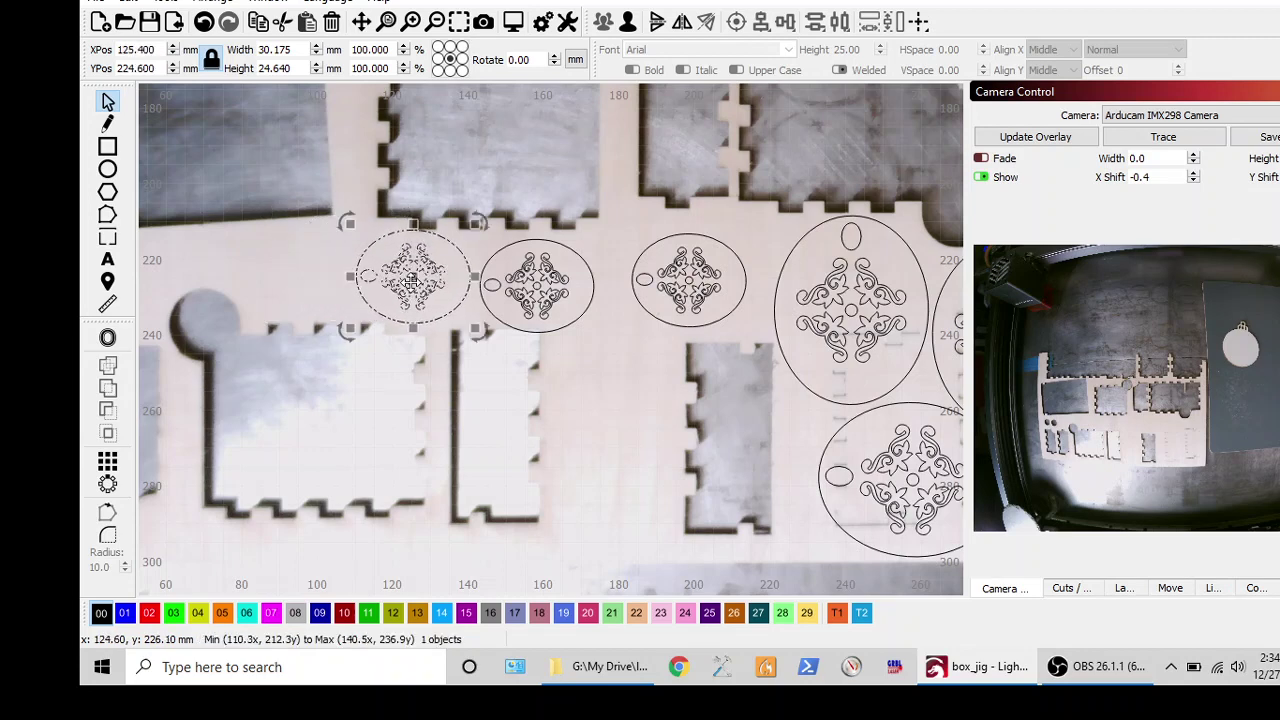
Space the small earring copies evenly and add a fourth at the row's left end.
click(537, 288)
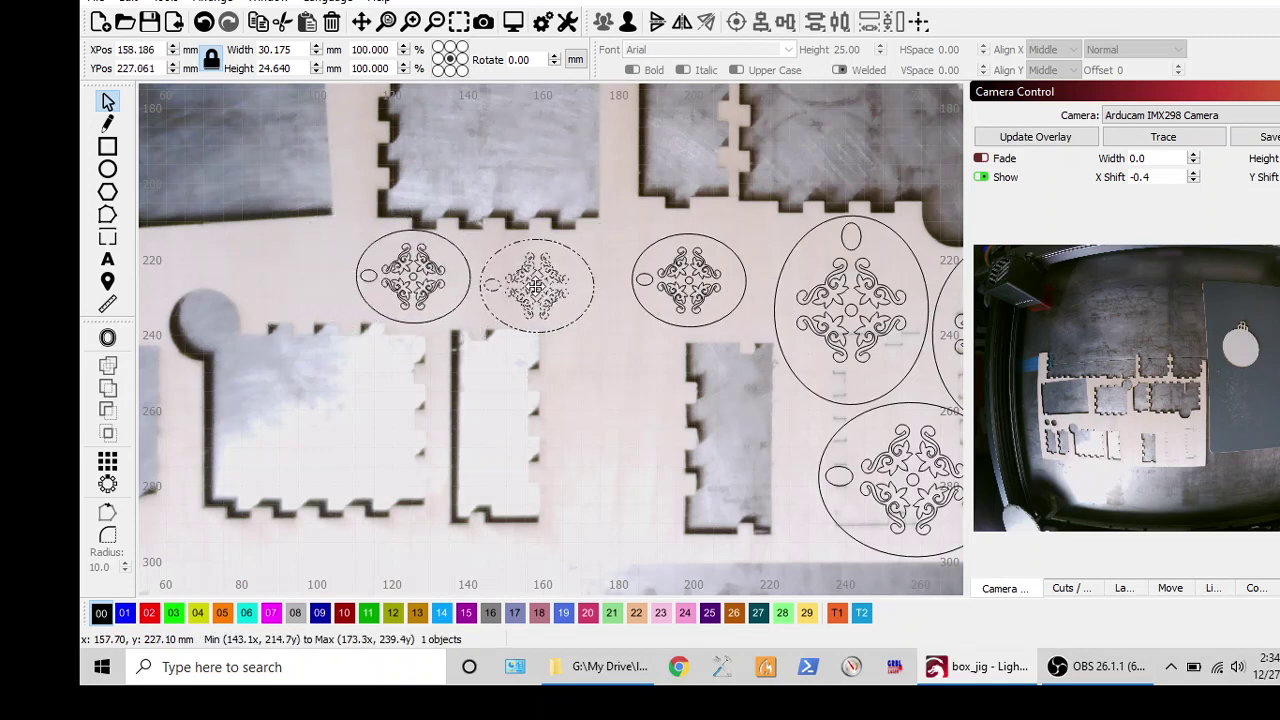
drag(537, 288, 570, 280)
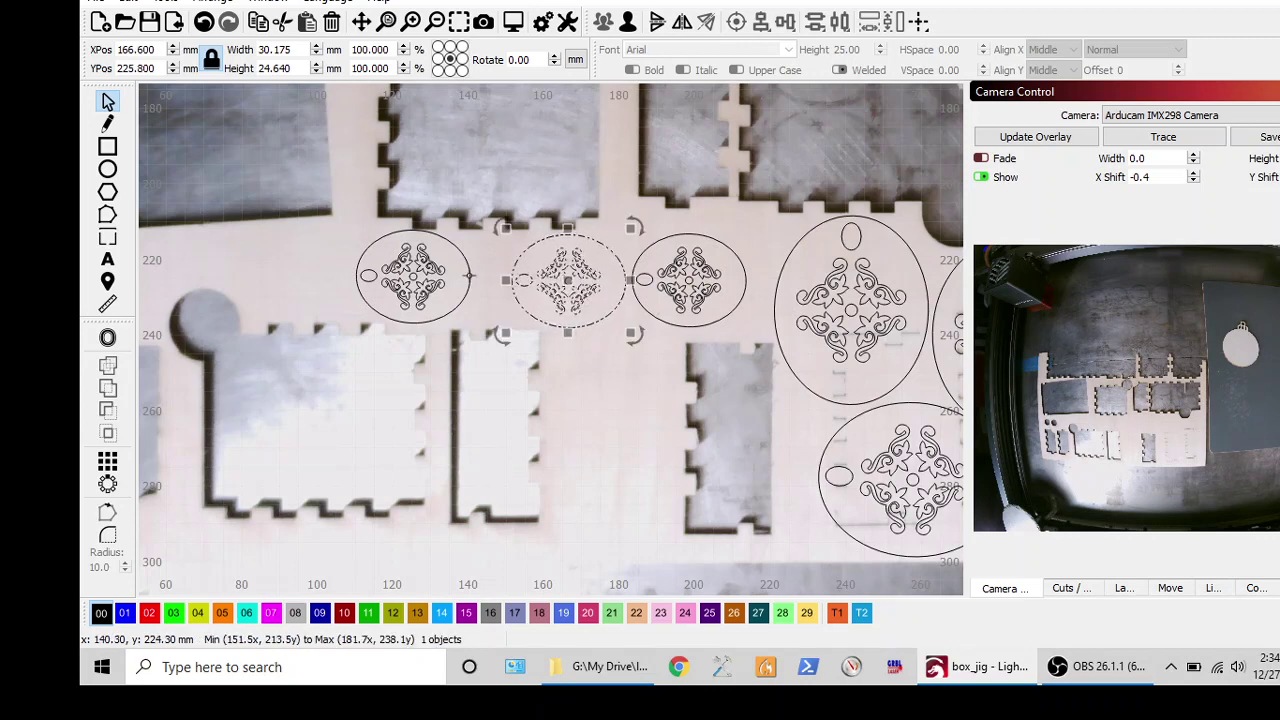
drag(420, 280, 452, 288)
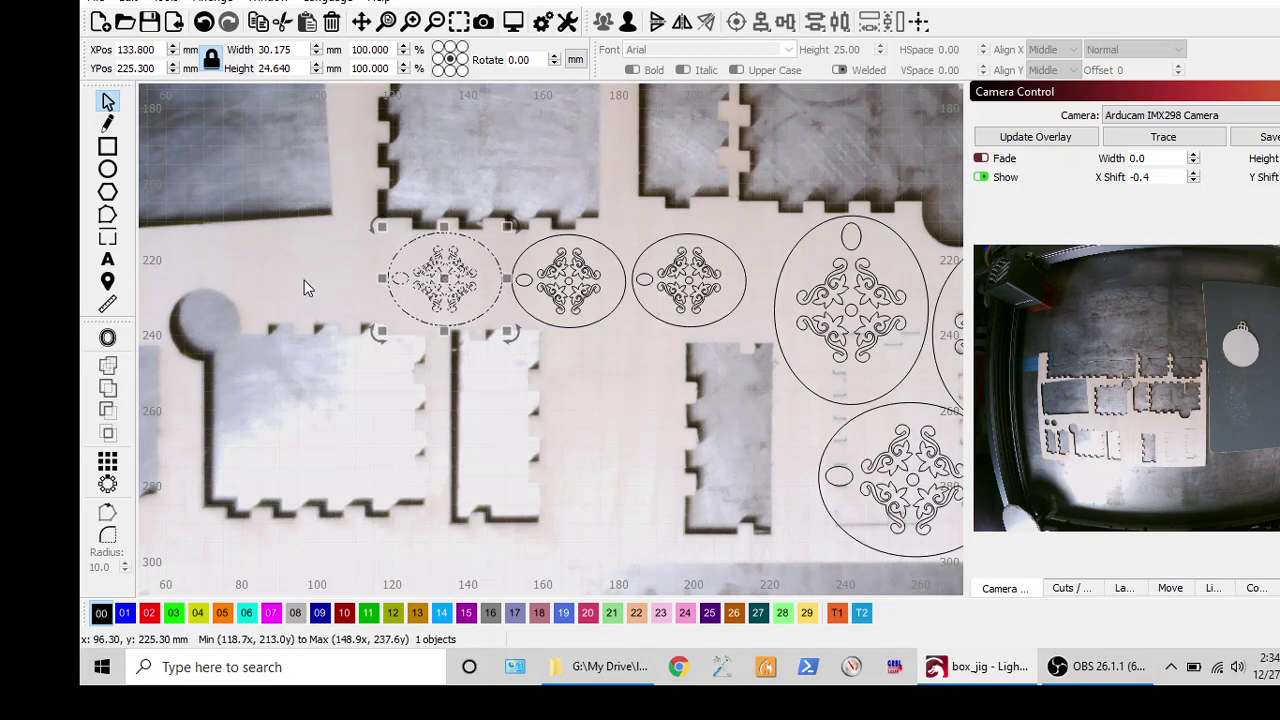
key(ctrl+v)
drag(304, 284, 323, 270)
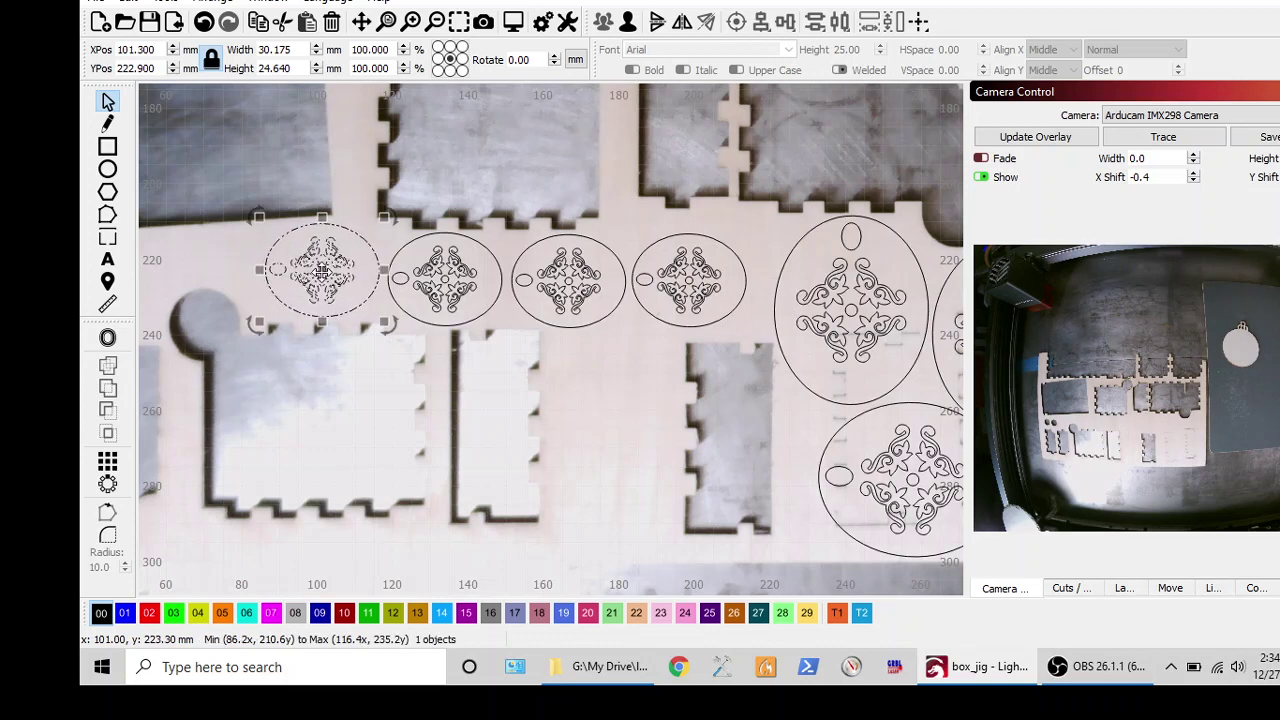
click(612, 388)
scroll(612, 388, down, 3)
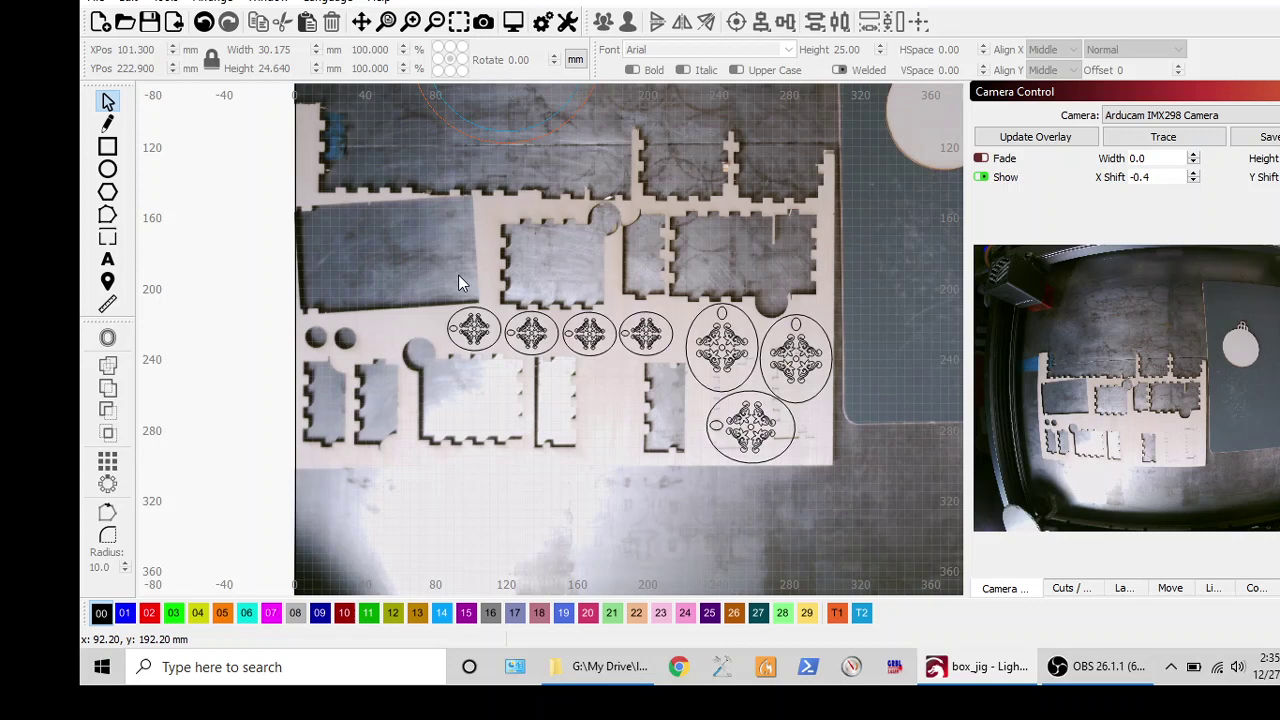
scroll(458, 274, down, 3)
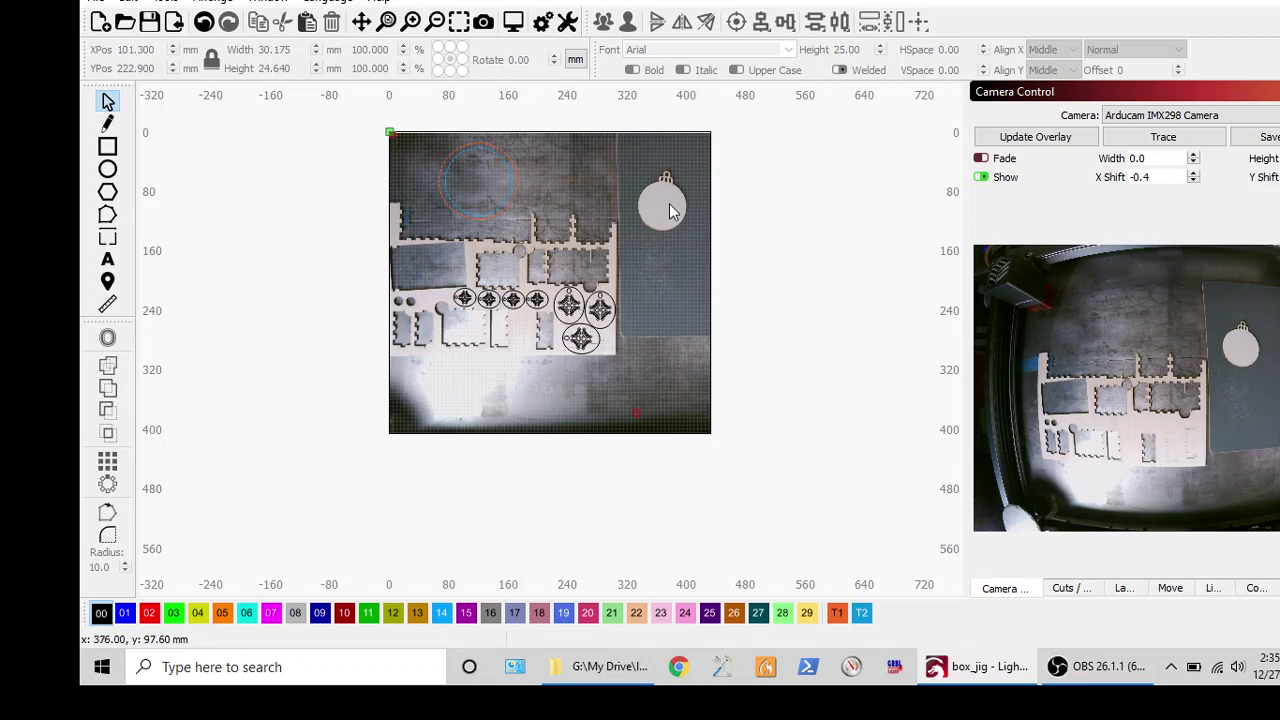
scroll(673, 200, up, 2)
scroll(673, 194, up, 2)
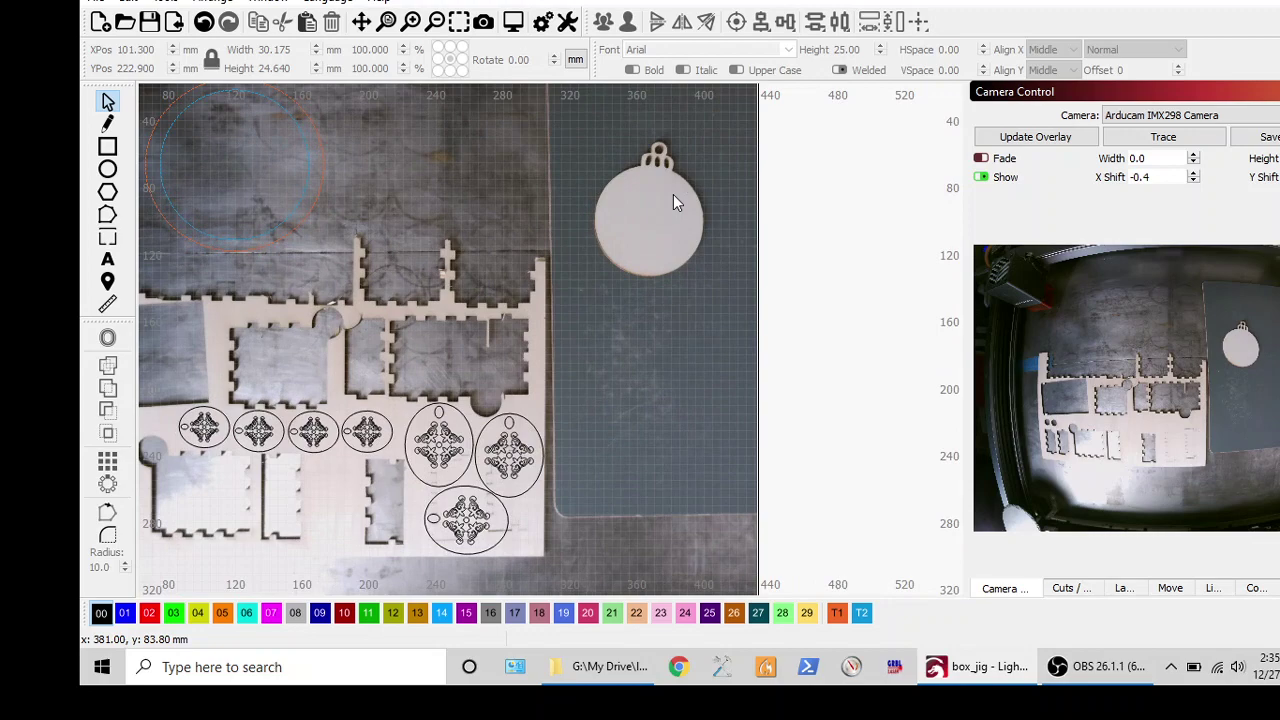
scroll(688, 138, up, 1)
scroll(688, 145, up, 2)
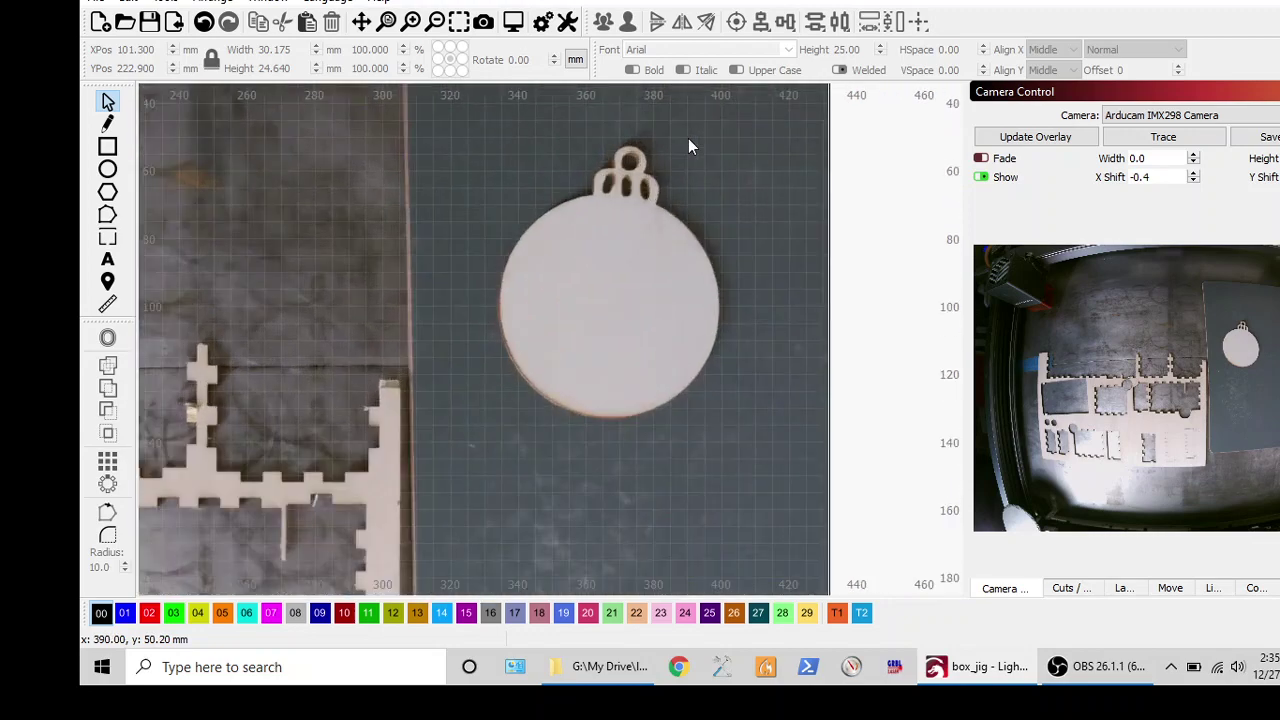
scroll(688, 145, up, 2)
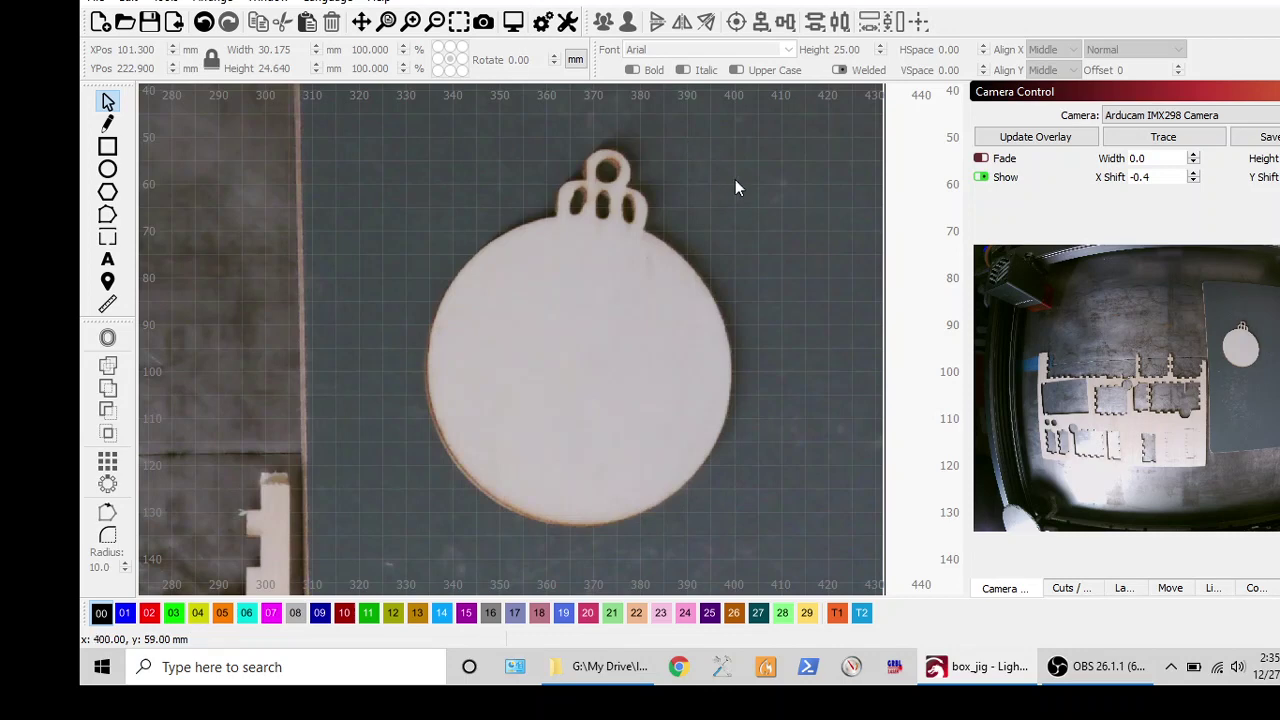
Open Trace Image on the camera capture of the round ornament.
click(1163, 137)
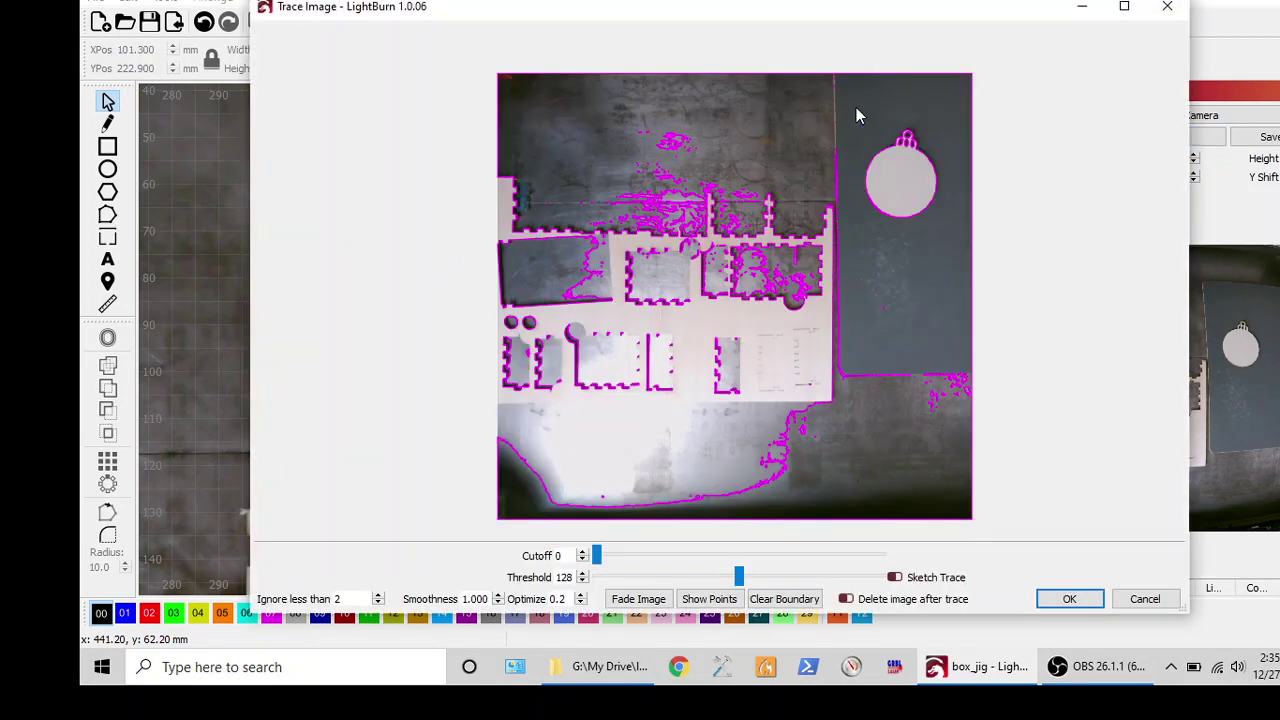
Trace the area around the ornament at threshold 151, checking the edge with Fade Image.
drag(856, 107, 946, 231)
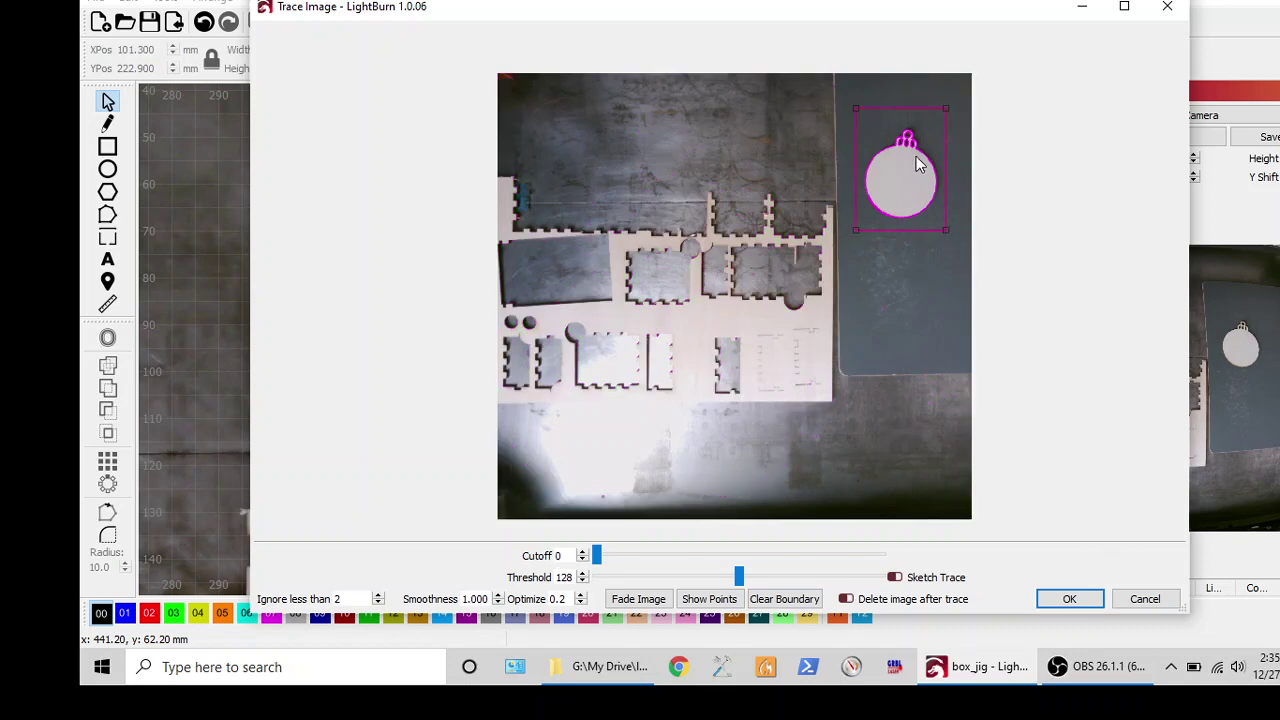
scroll(916, 156, up, 1)
scroll(916, 156, up, 1)
scroll(916, 156, up, 1)
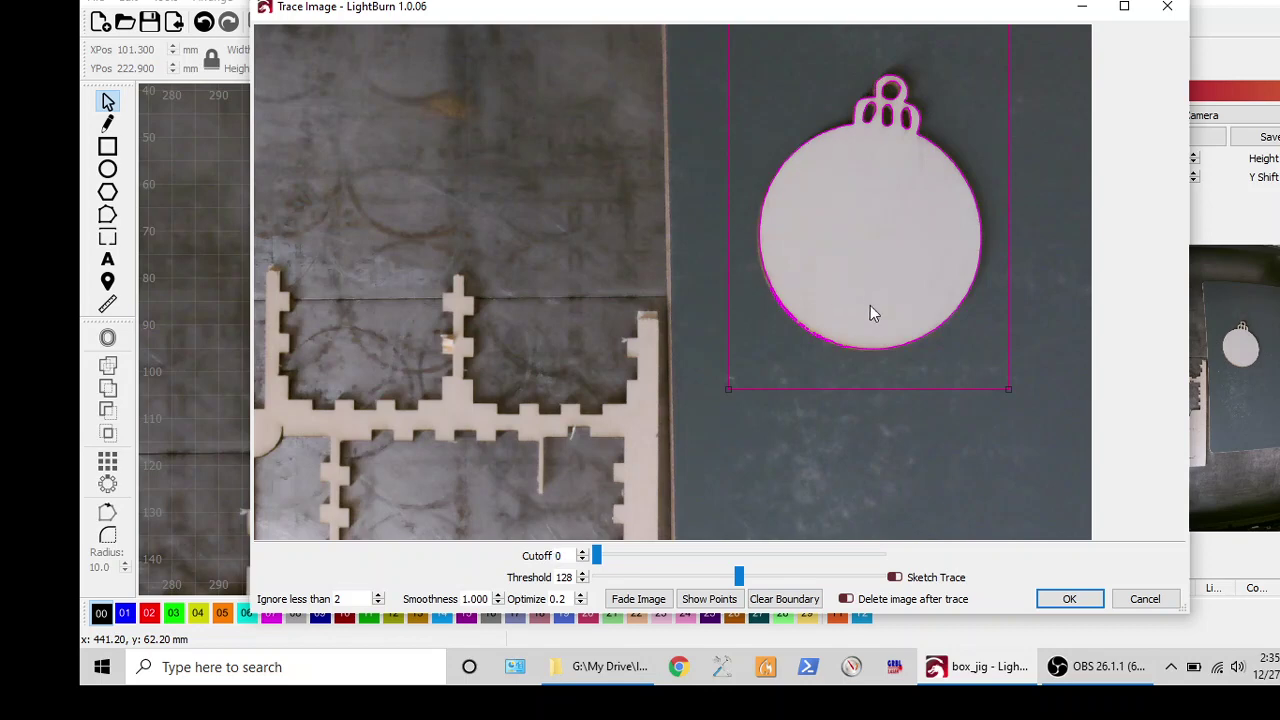
click(739, 577)
drag(739, 577, 745, 577)
drag(727, 578, 722, 580)
click(638, 599)
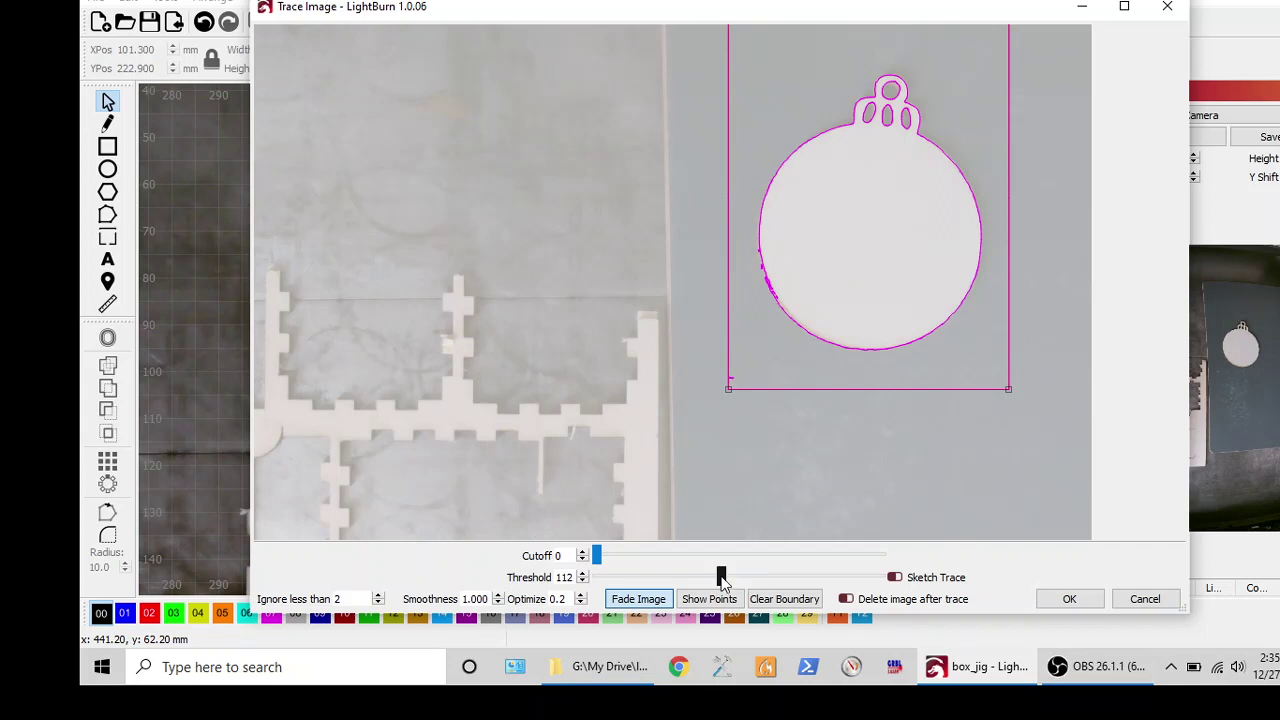
mouse_move(722, 577)
mouse_down()
mouse_move(692, 582)
mouse_move(768, 580)
mouse_up()
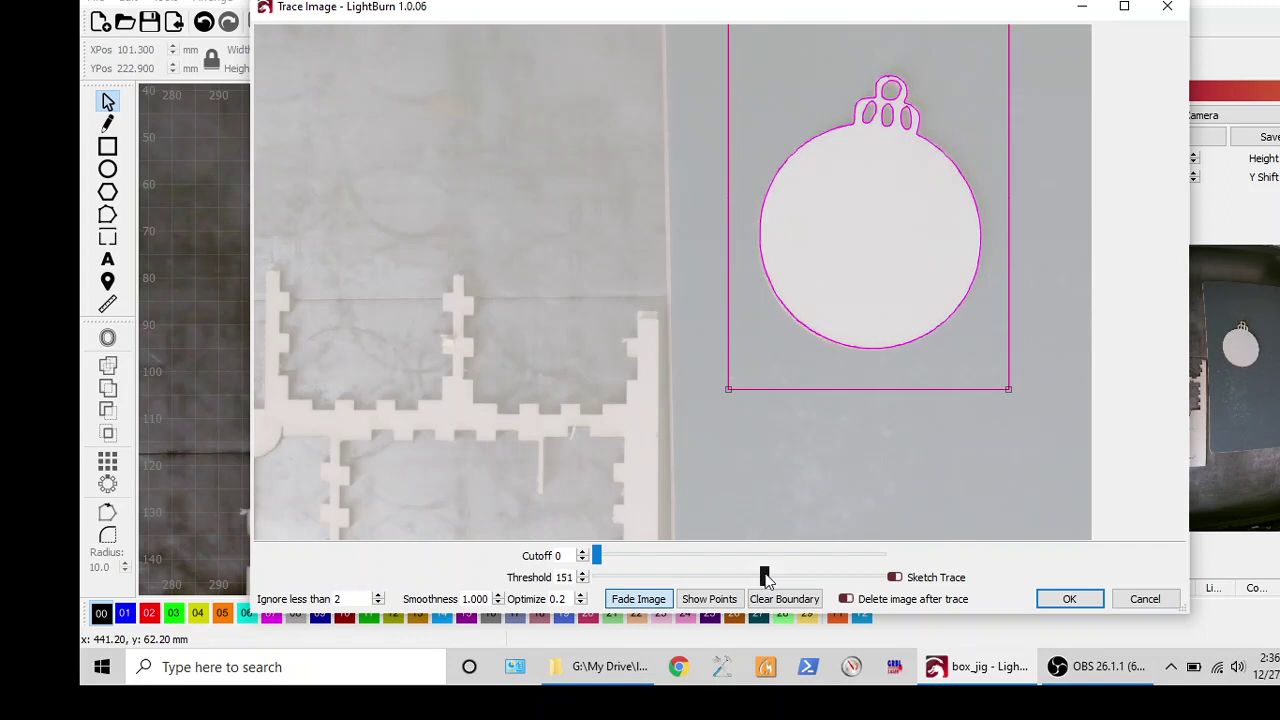
drag(766, 577, 766, 577)
click(1069, 598)
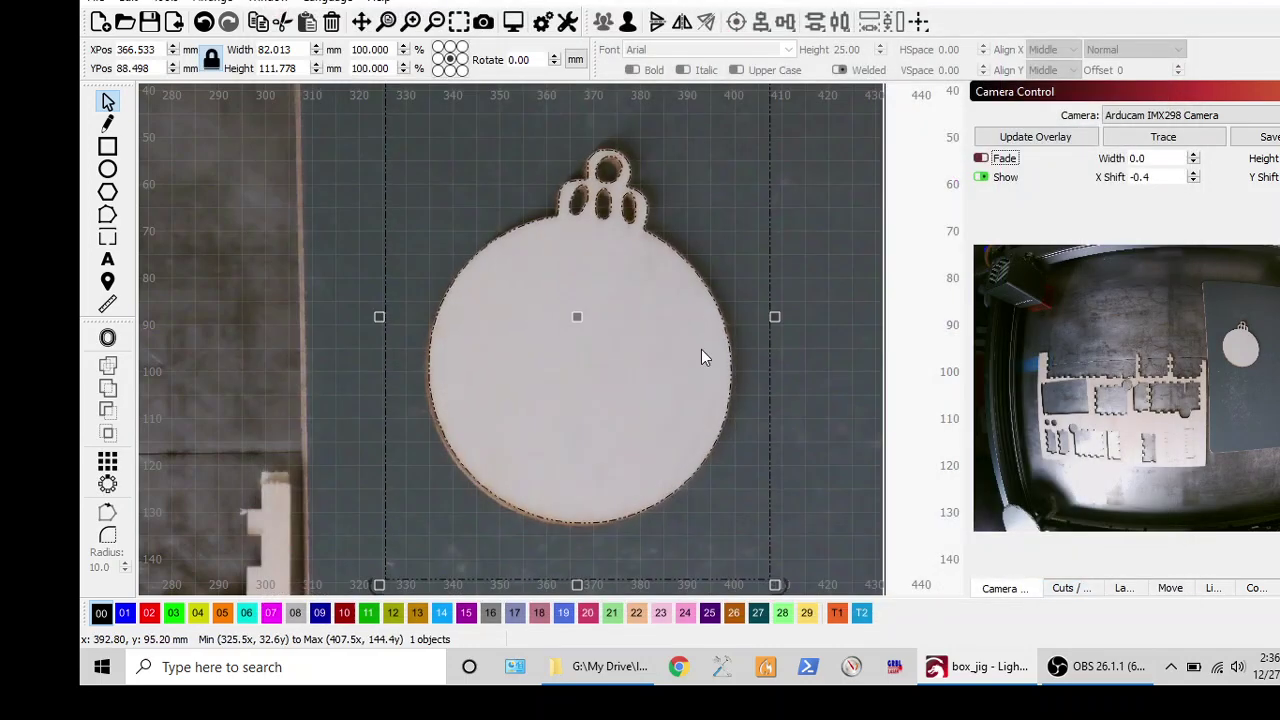
scroll(701, 349, down, 2)
Move the traced outline left off the photo, ungroup it and remove its rectangular border.
mouse_move(661, 341)
mouse_down()
mouse_move(520, 314)
mouse_move(350, 249)
mouse_up()
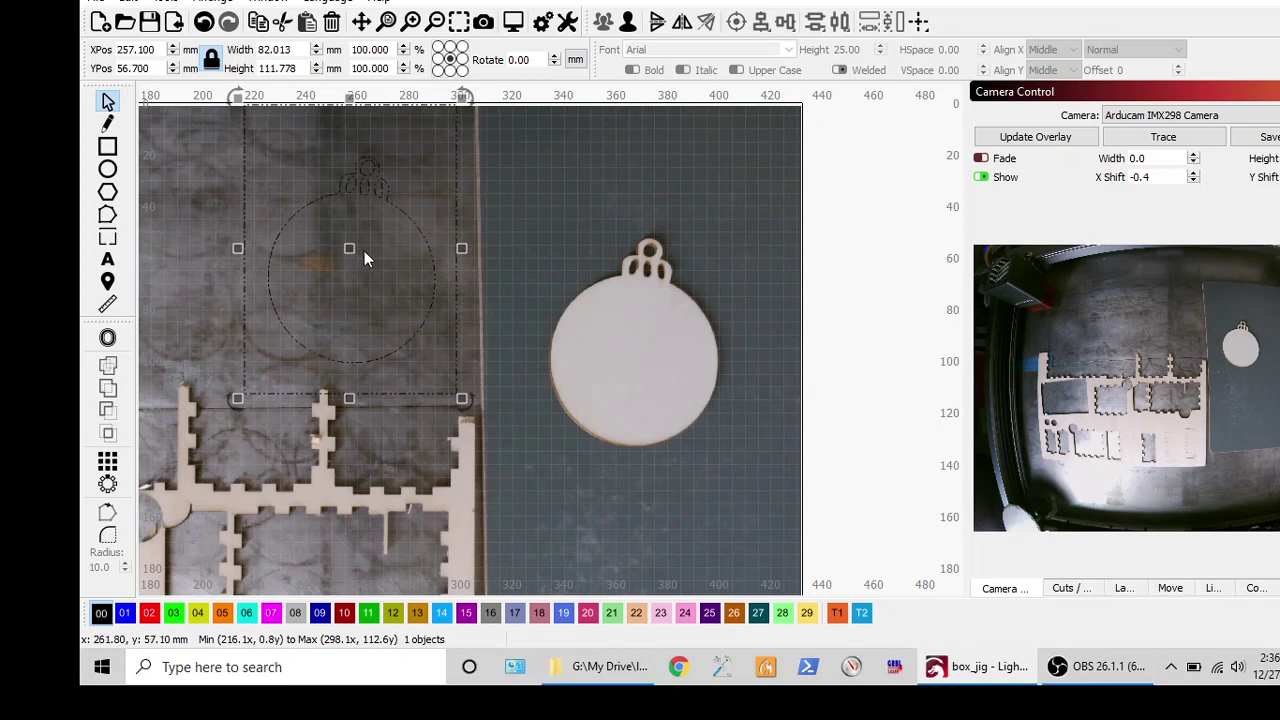
right_click(438, 280)
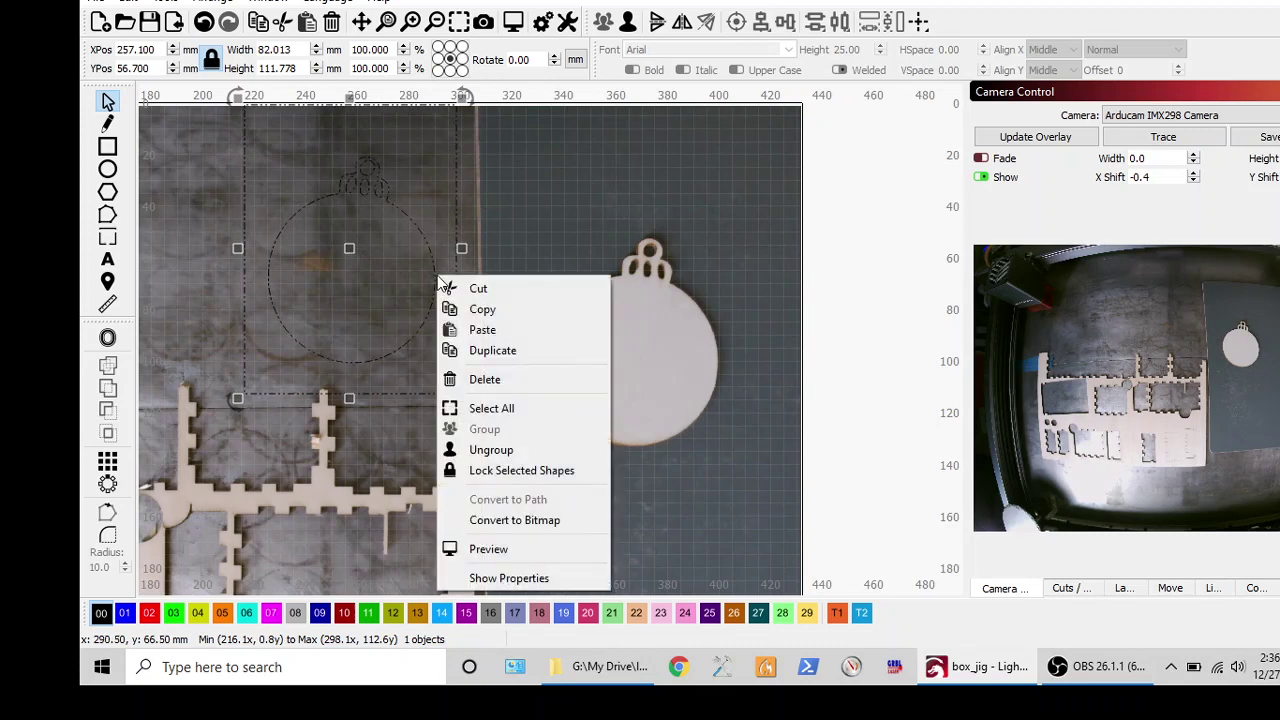
click(491, 449)
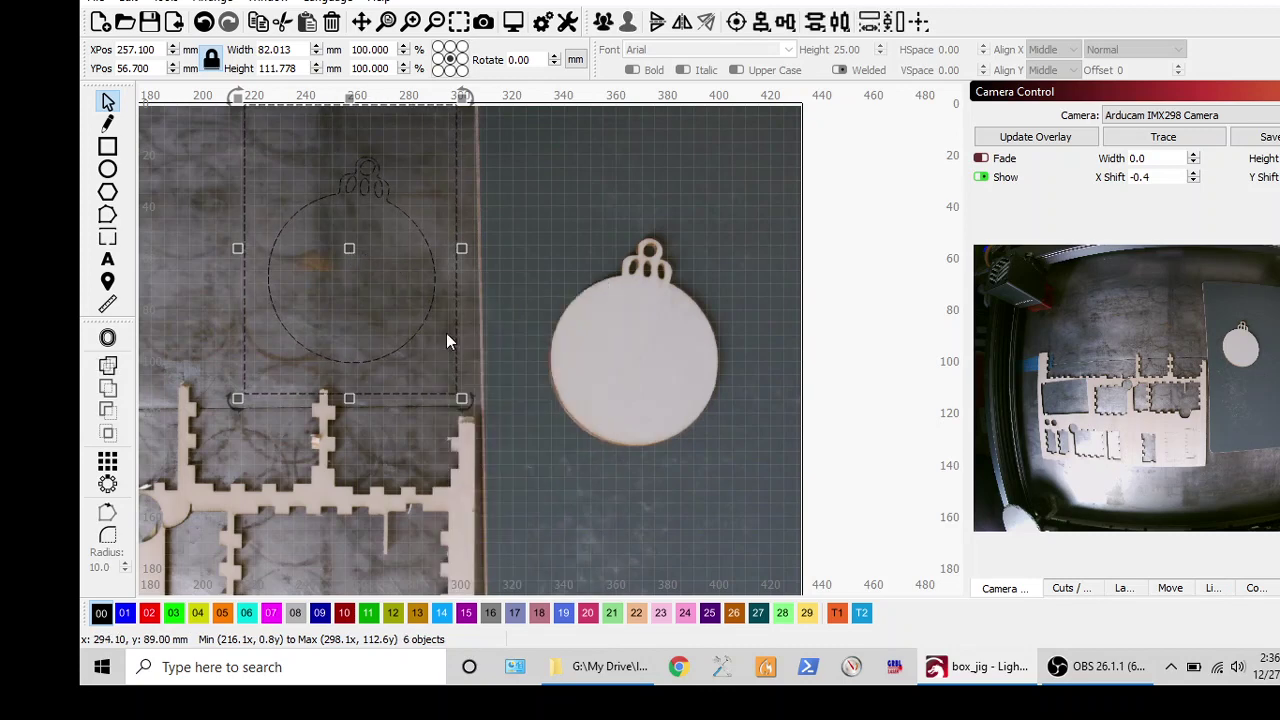
click(446, 333)
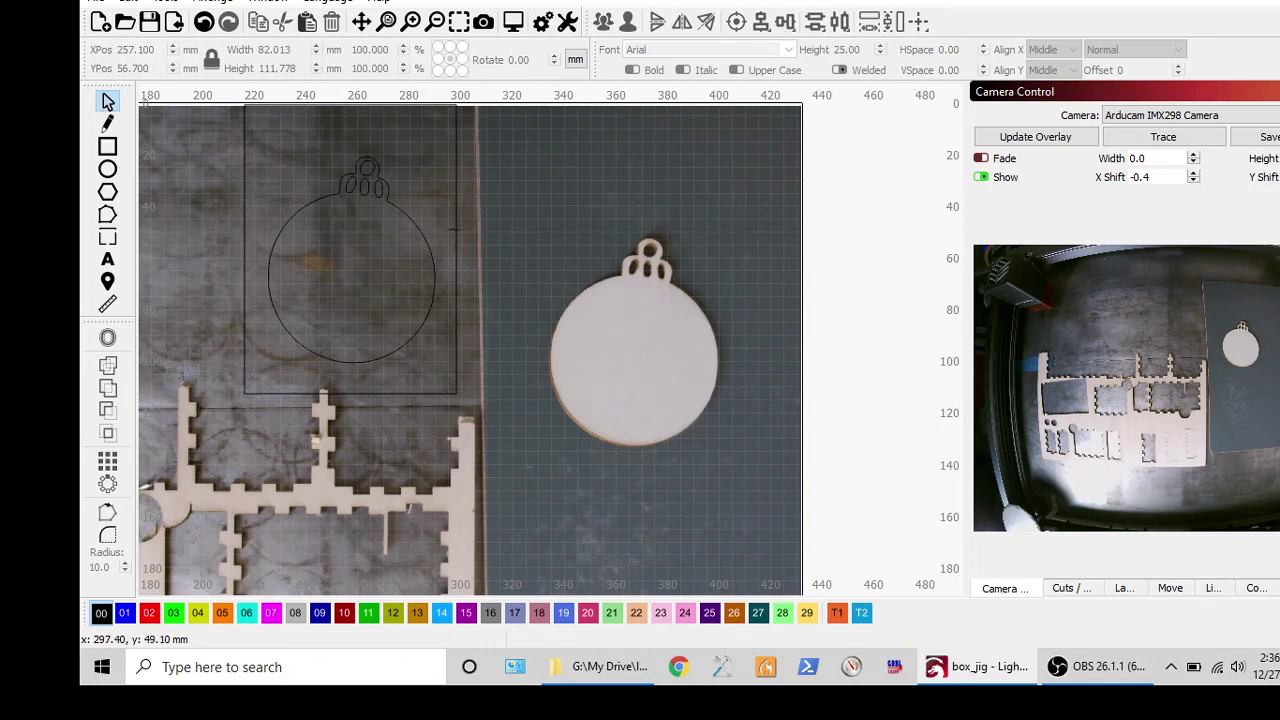
drag(458, 395, 245, 105)
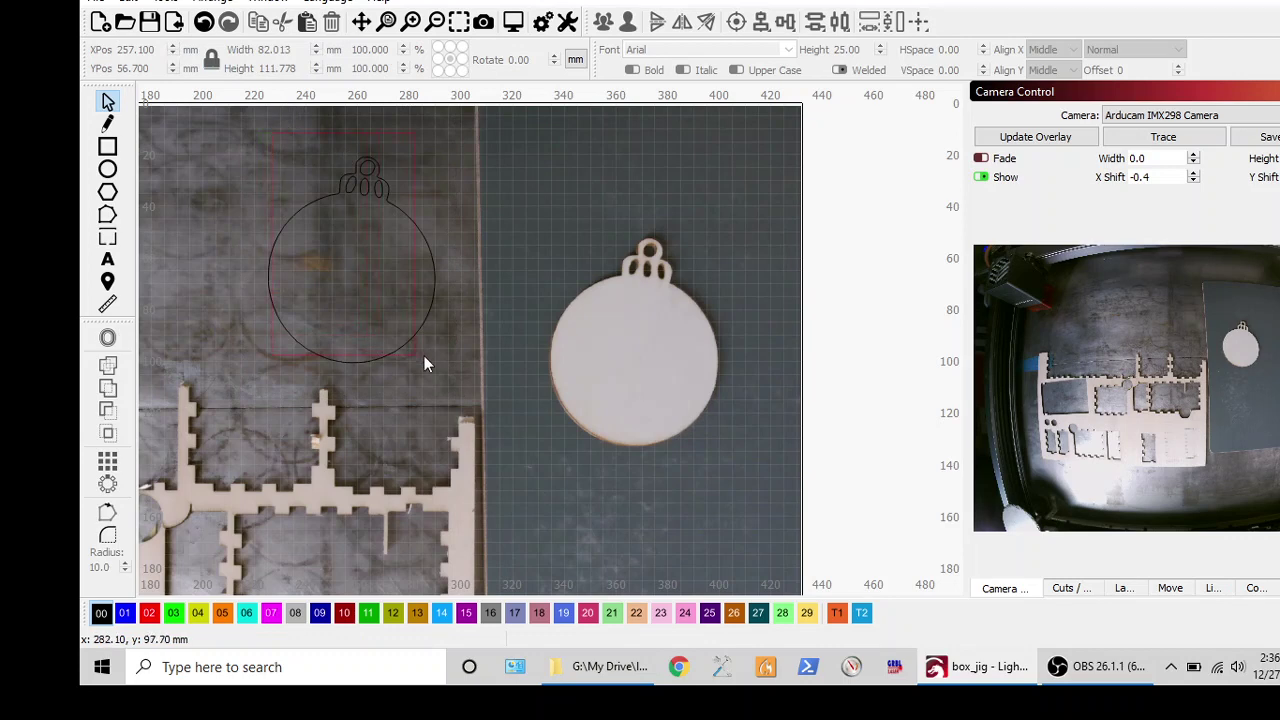
Group all the traced ornament shapes, hanger included, into one object.
drag(368, 340, 451, 363)
click(238, 181)
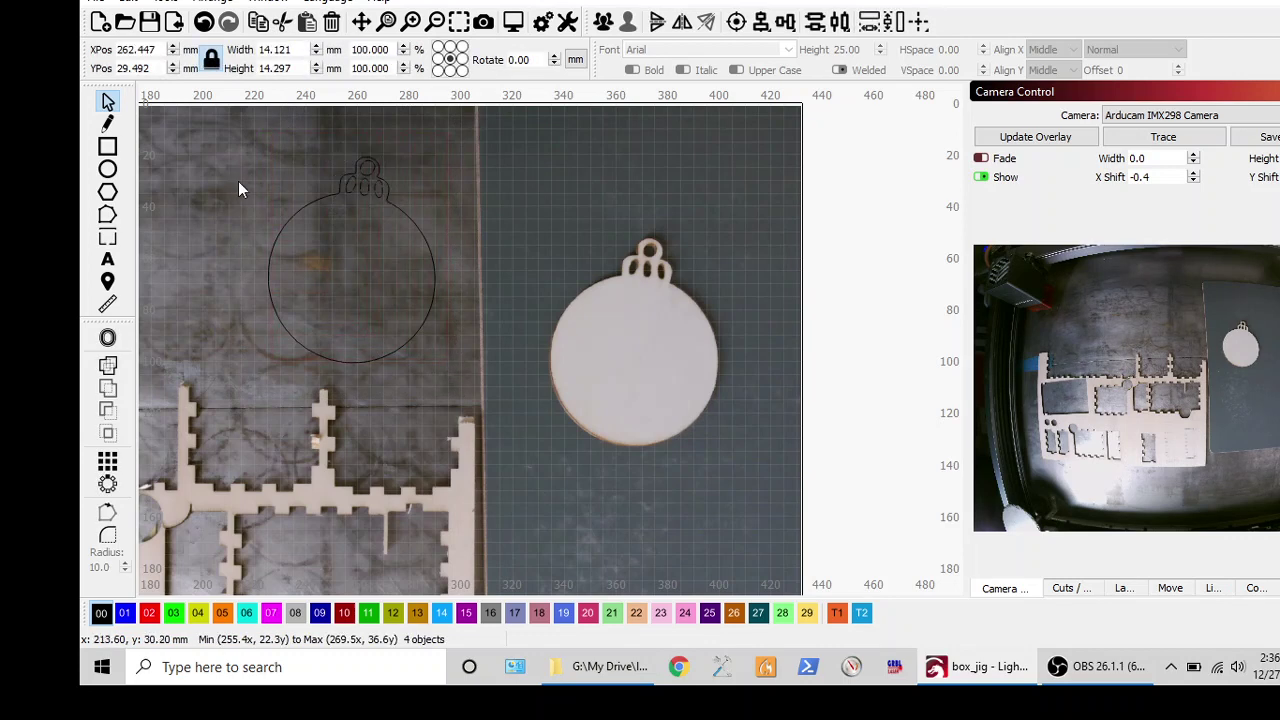
mouse_move(241, 128)
mouse_down()
mouse_move(287, 282)
mouse_move(431, 383)
mouse_move(456, 382)
mouse_up()
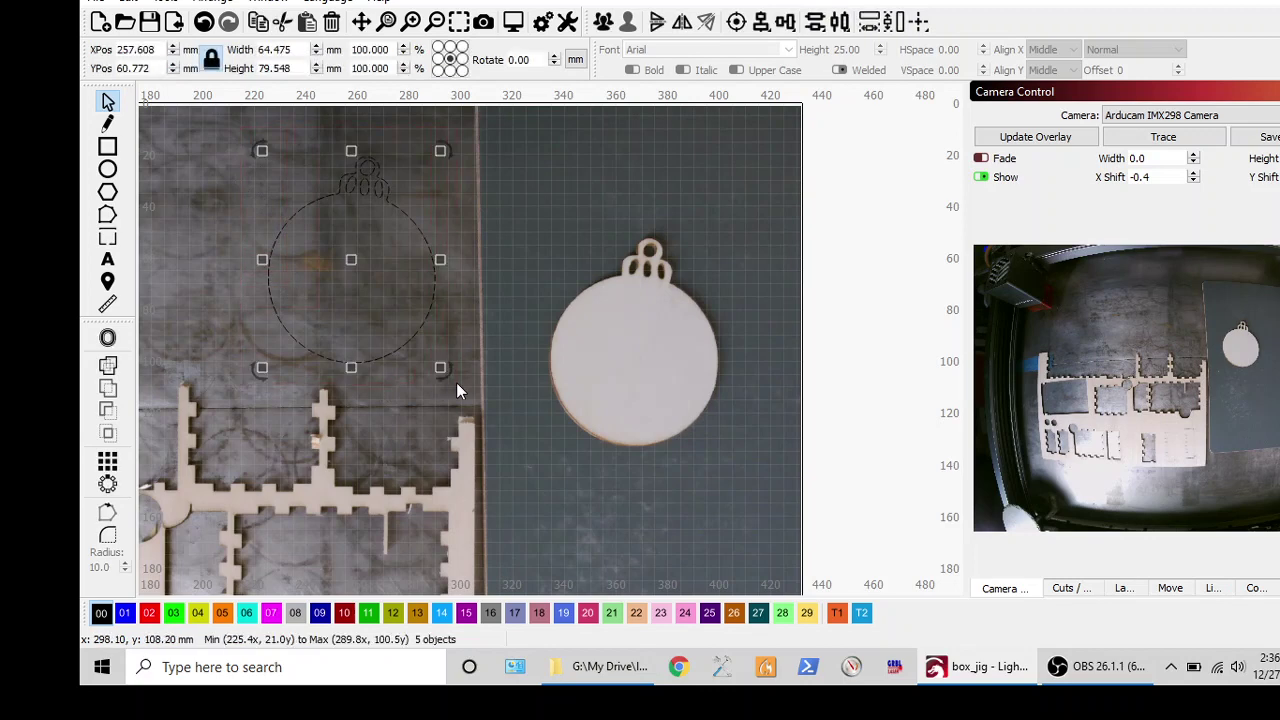
right_click(376, 332)
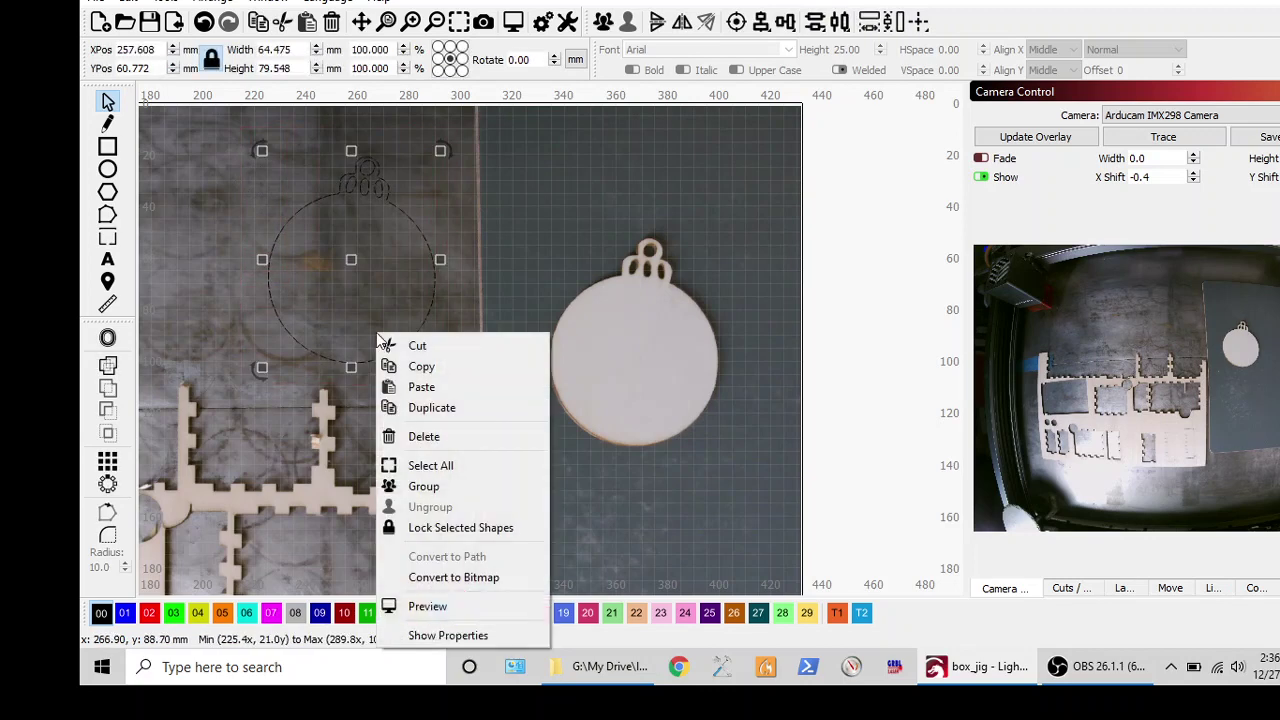
click(423, 486)
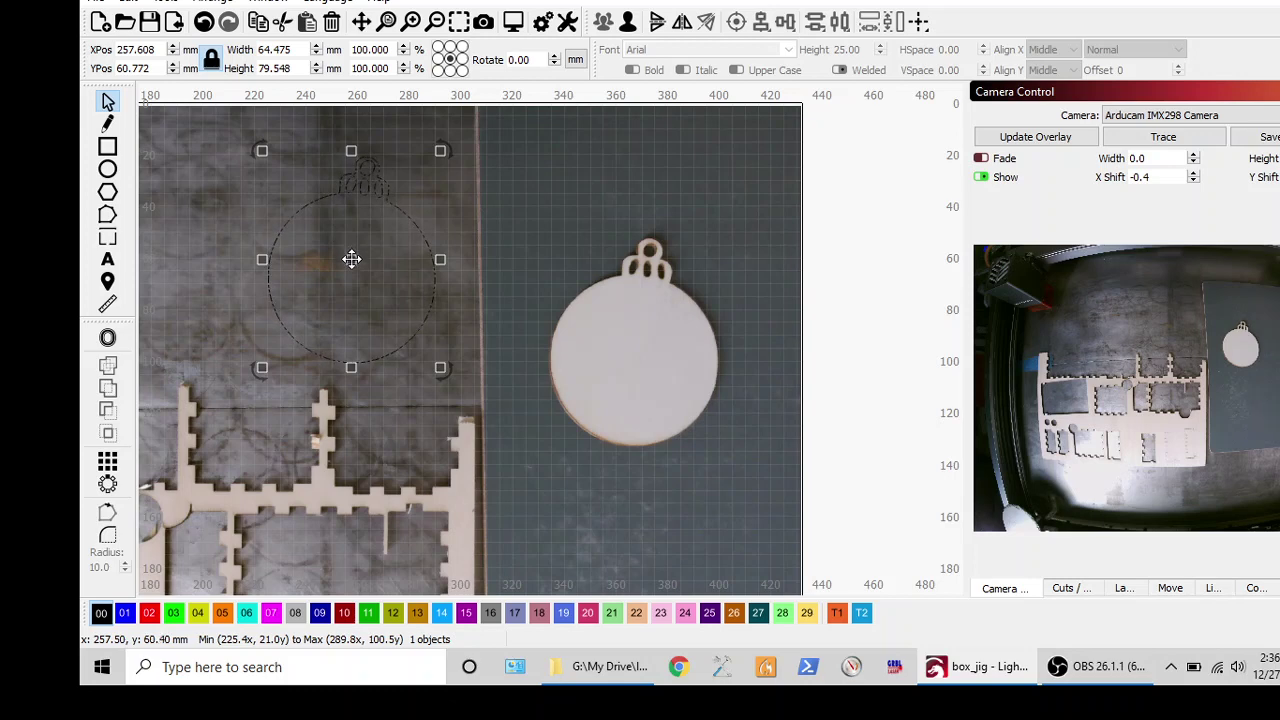
Place the grouped outline over the photographed ornament and fade the camera image.
mouse_move(351, 255)
mouse_down()
mouse_move(622, 318)
mouse_move(598, 280)
mouse_up()
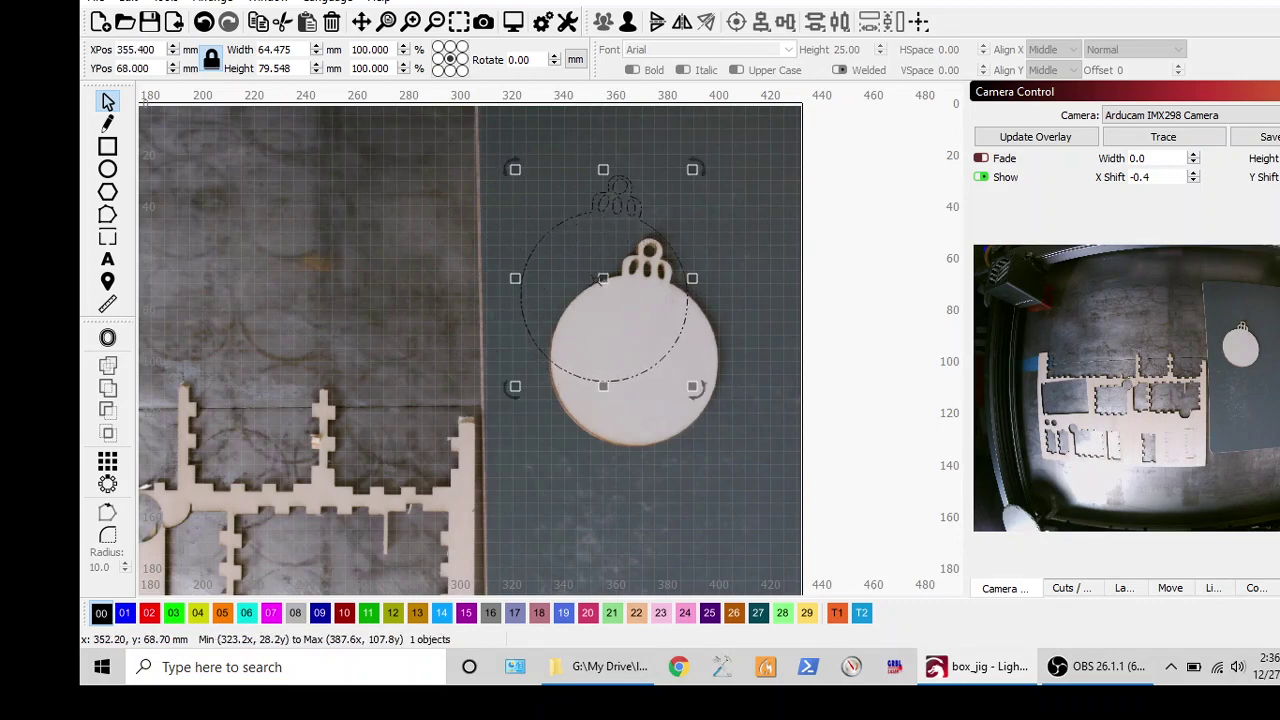
scroll(598, 280, down, 3)
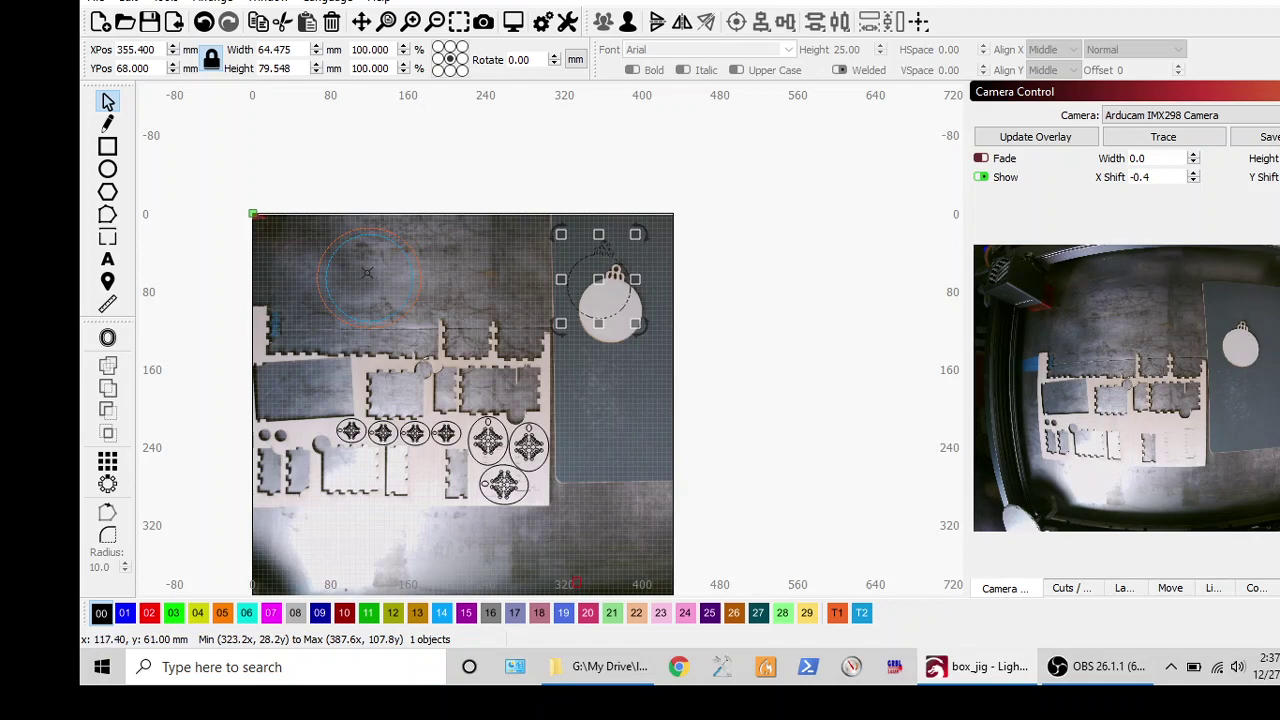
scroll(364, 249, up, 5)
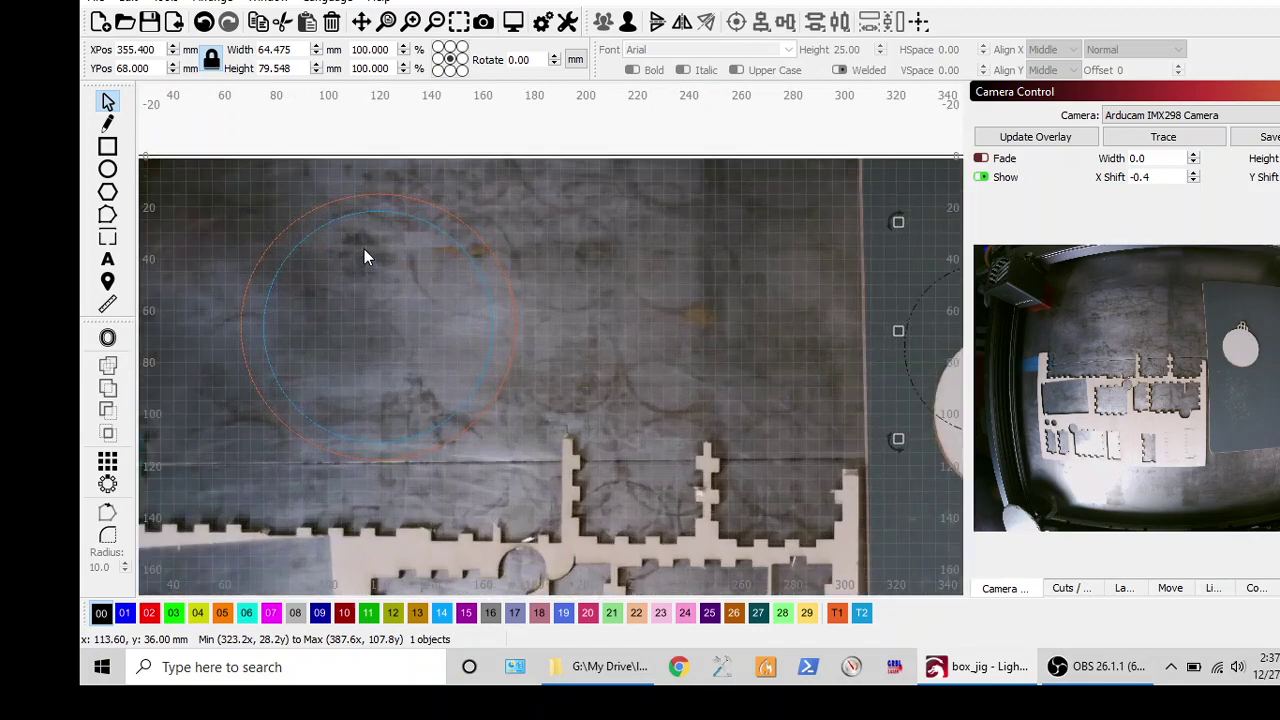
click(982, 159)
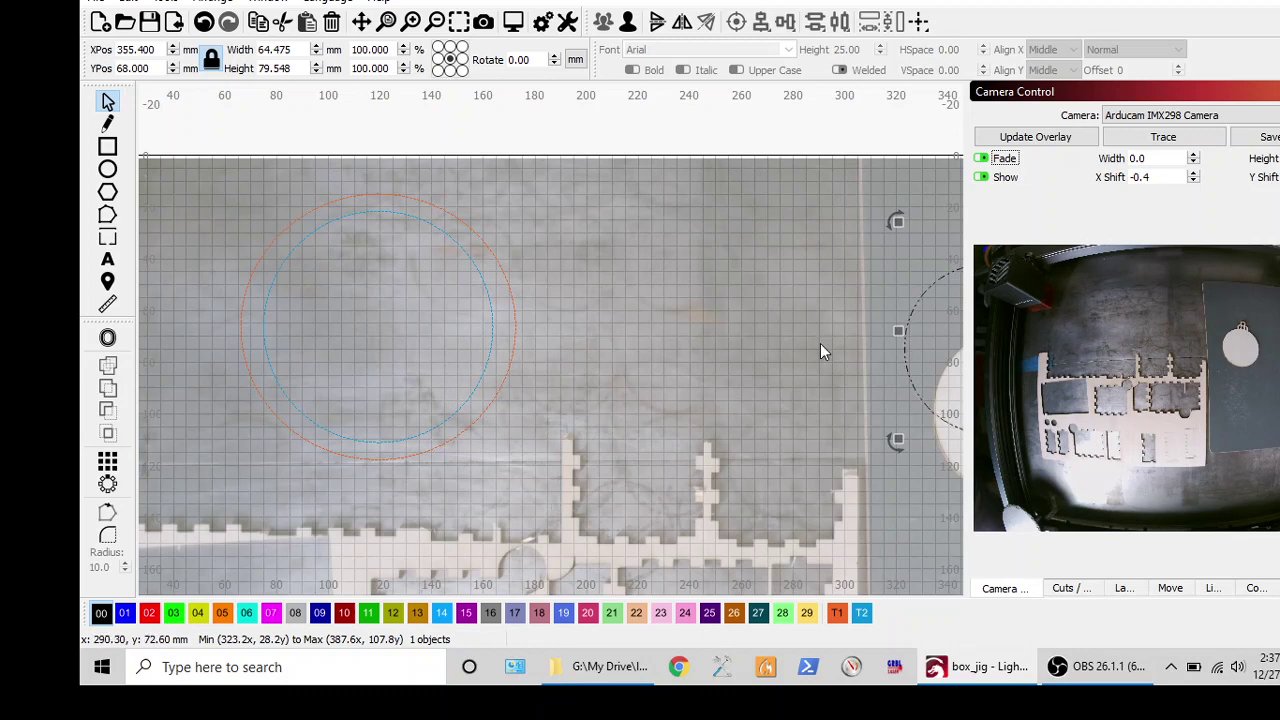
scroll(820, 343, down, 1)
scroll(820, 343, down, 1)
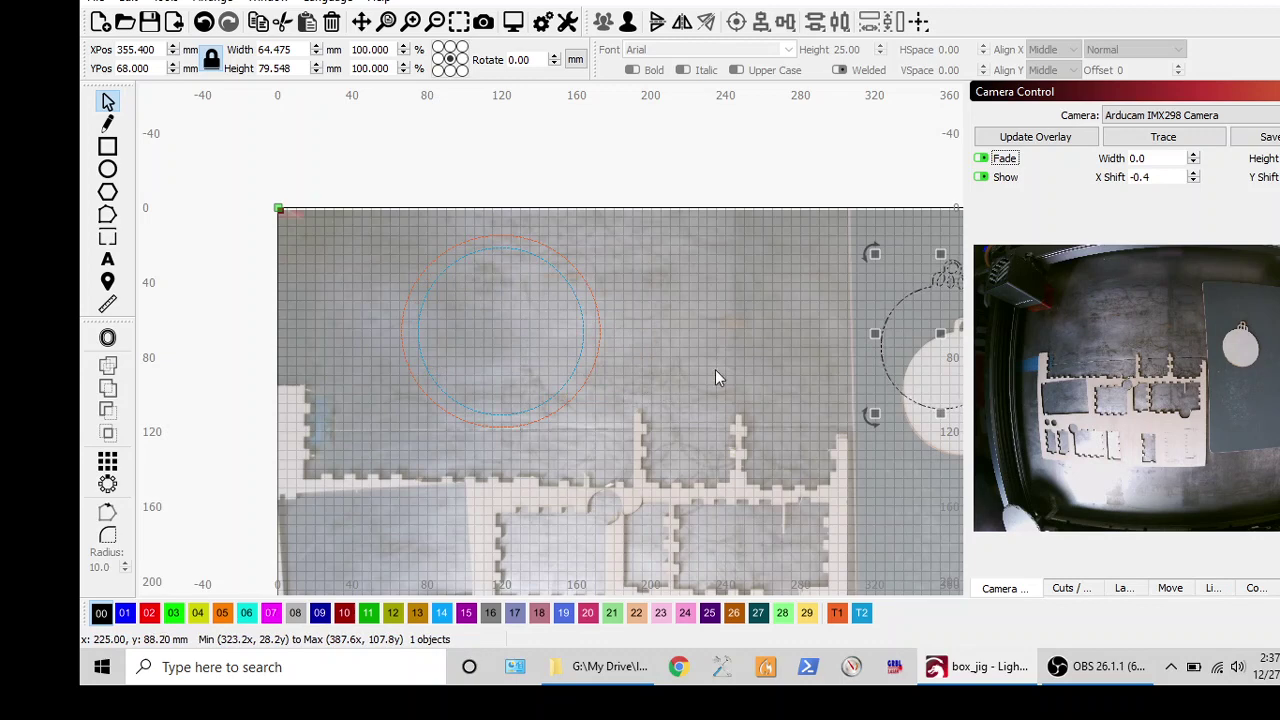
scroll(827, 371, down, 2)
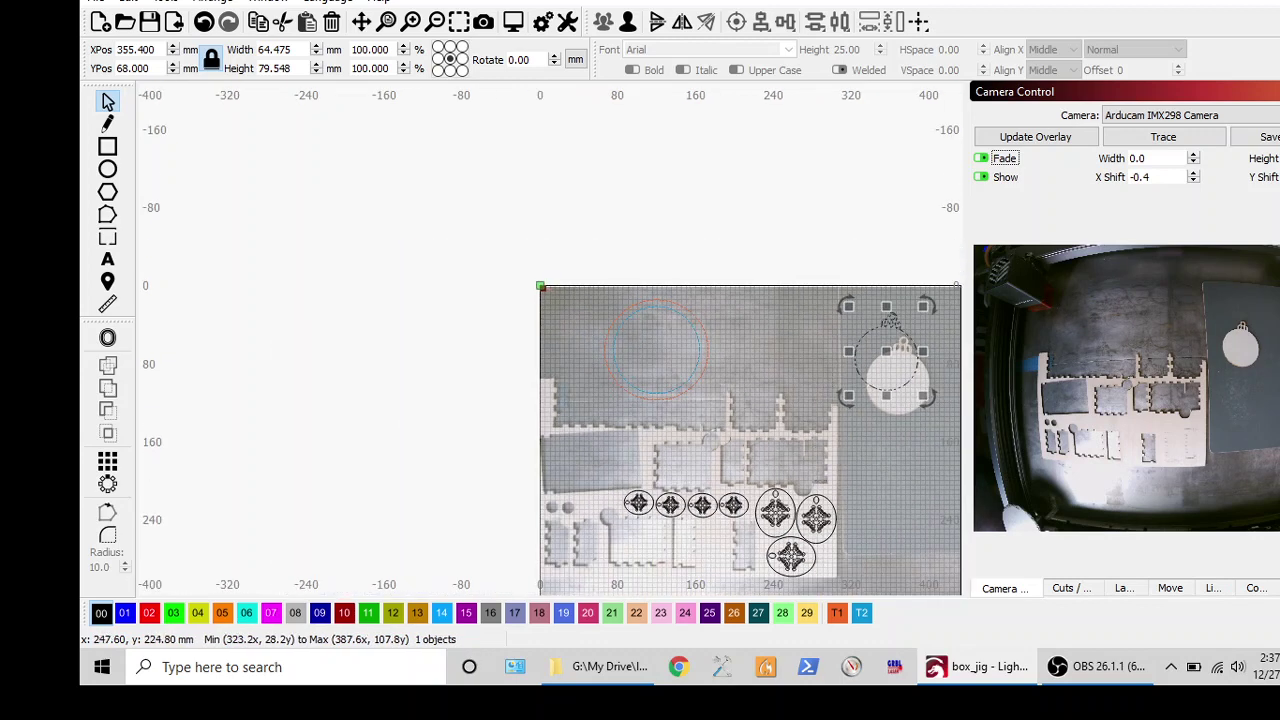
Paste the small patterned design into the blue jig circle.
click(775, 512)
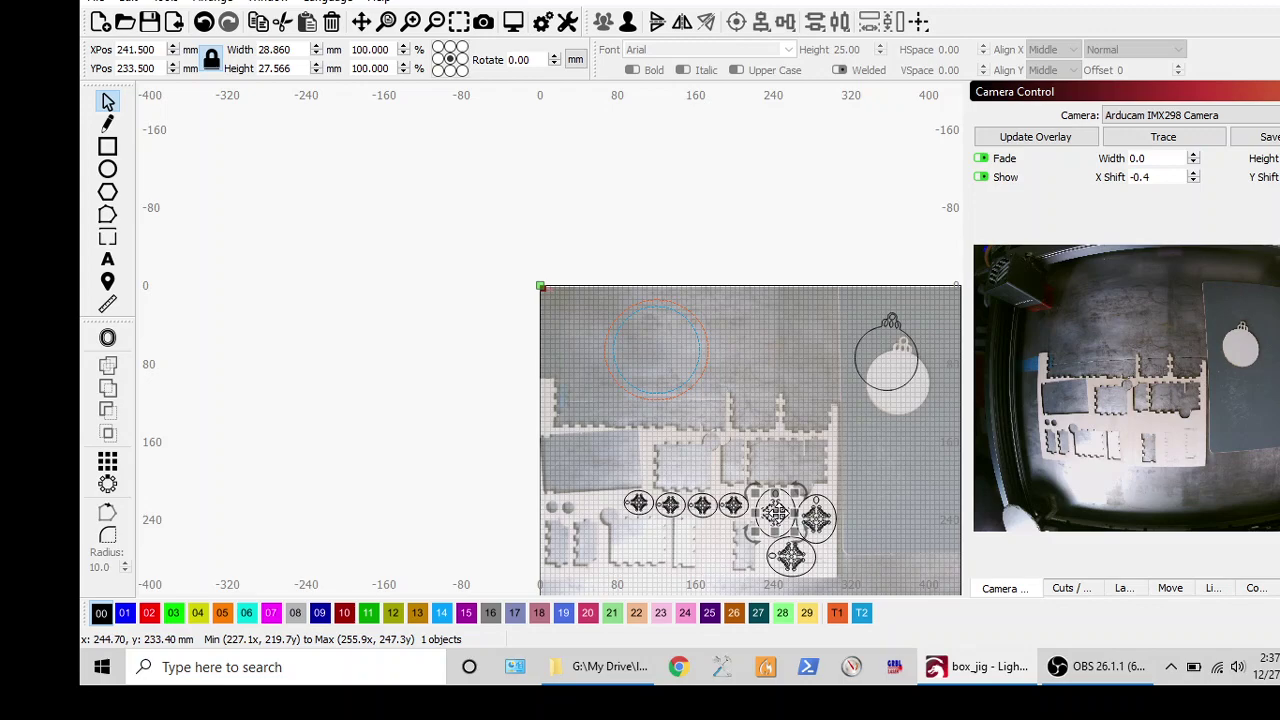
right_click(652, 345)
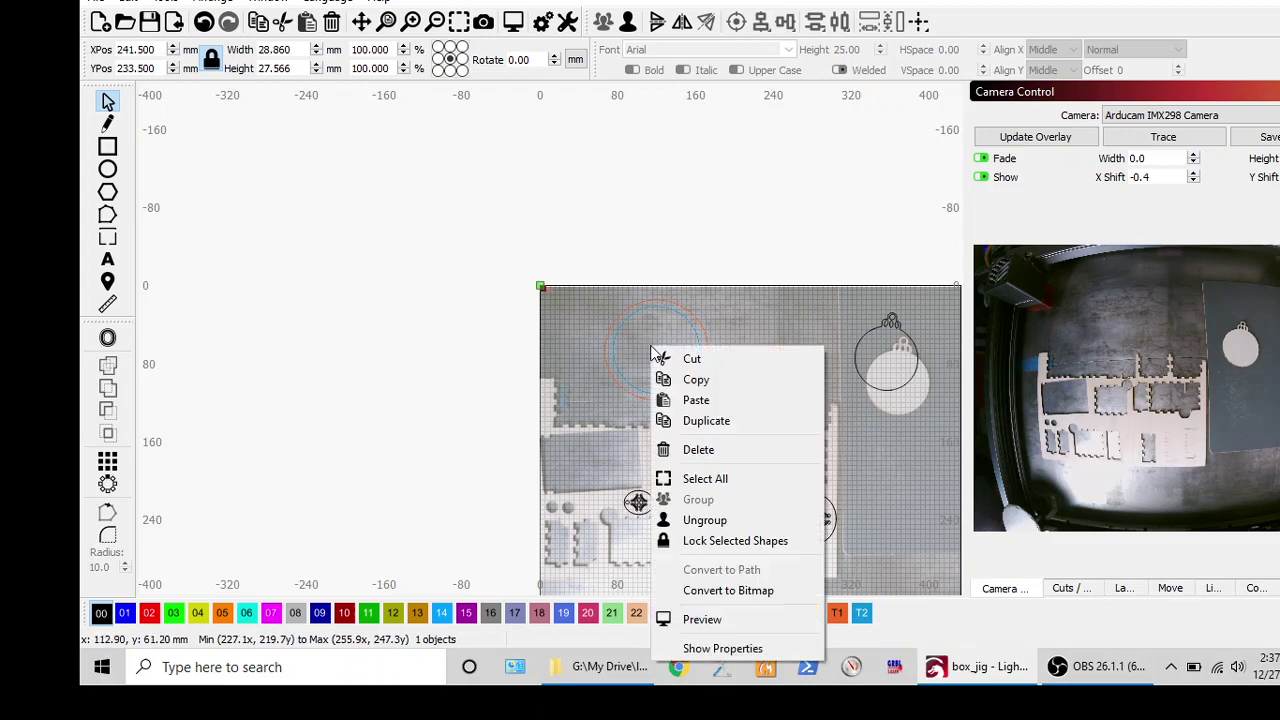
click(700, 403)
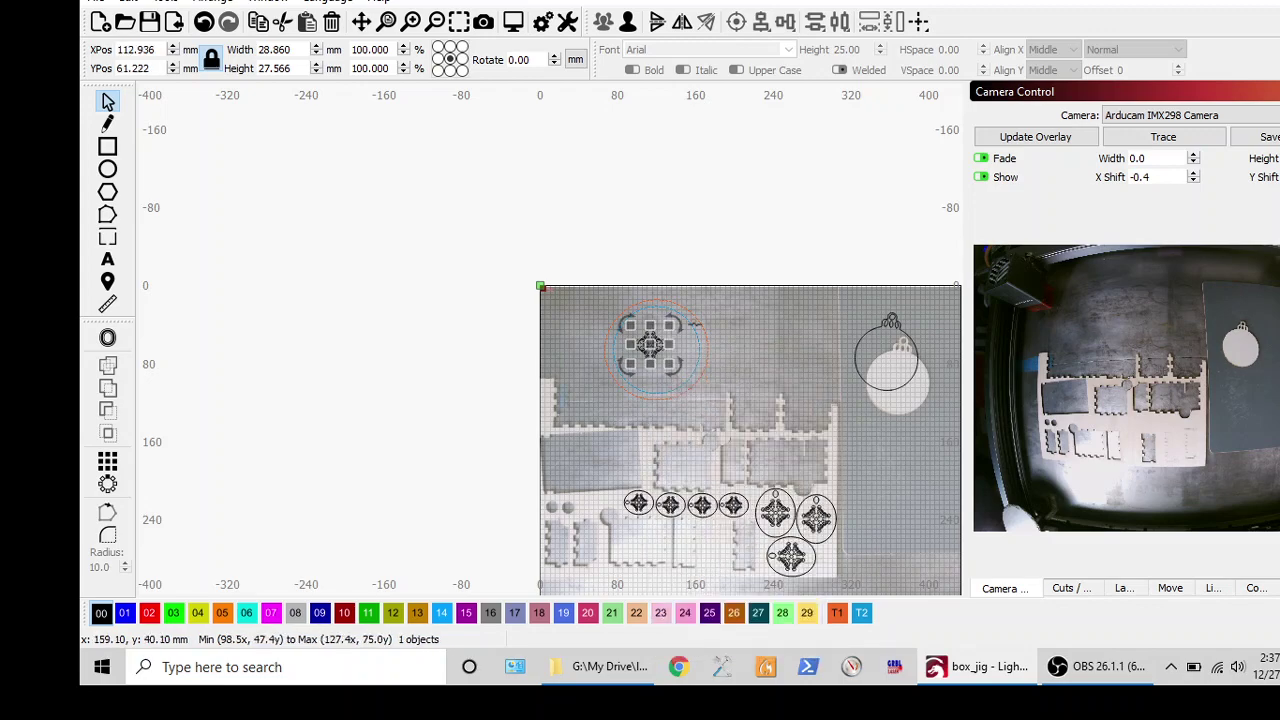
scroll(652, 345, up, 3)
scroll(652, 345, up, 2)
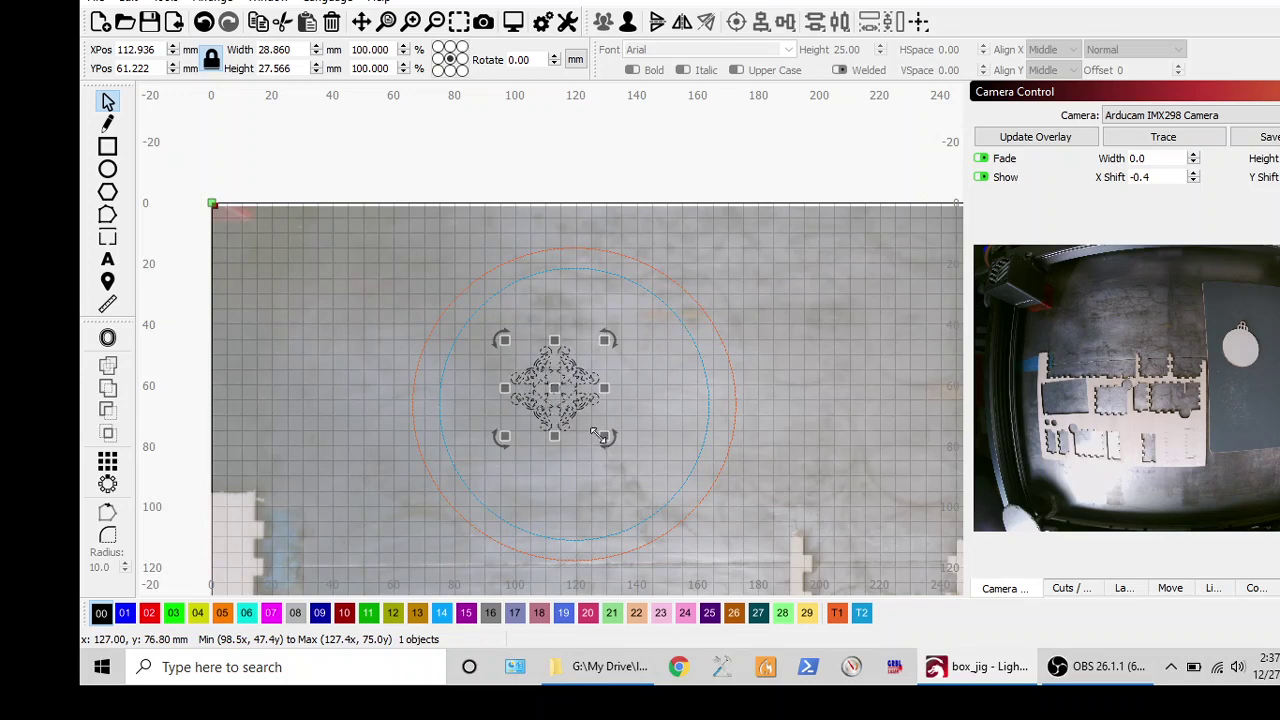
Scale the ornament to about 82.6 by 78.8 mm so it fills the circle.
drag(606, 437, 666, 491)
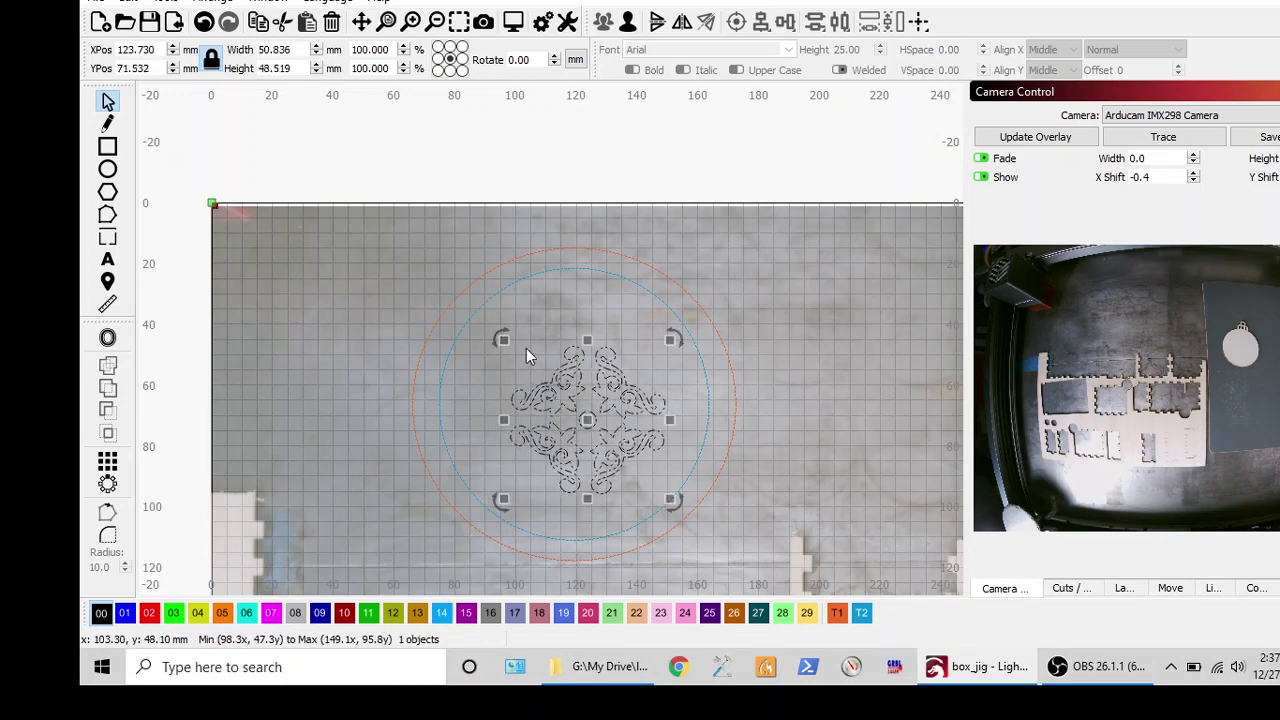
drag(499, 338, 441, 292)
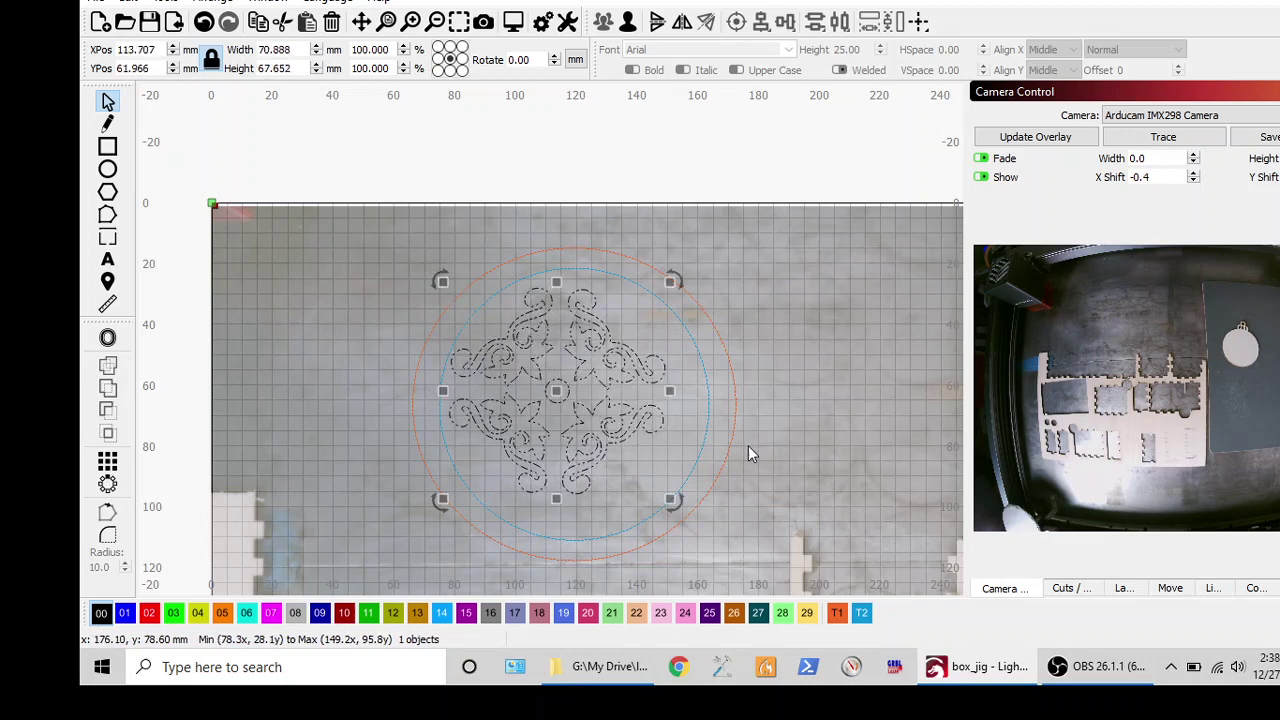
drag(670, 500, 705, 534)
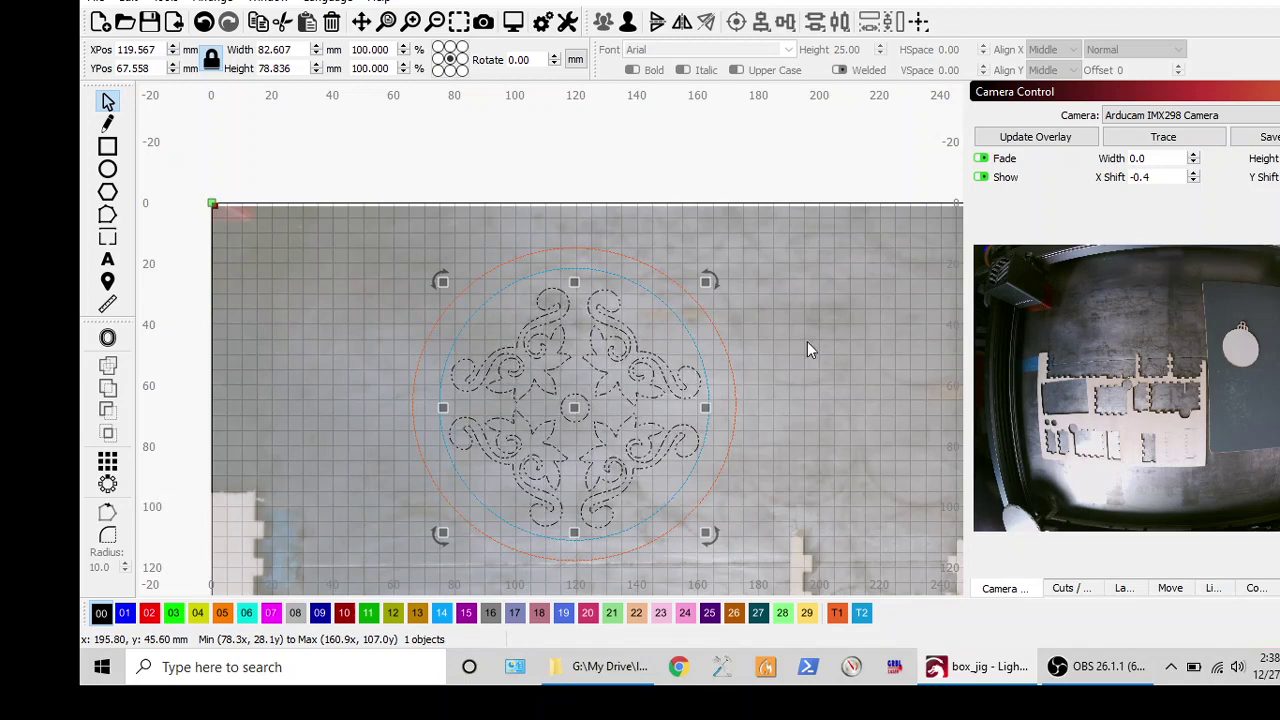
Turn off overlay fade and refresh the camera image with the coaster blank placed, hand-free.
click(982, 158)
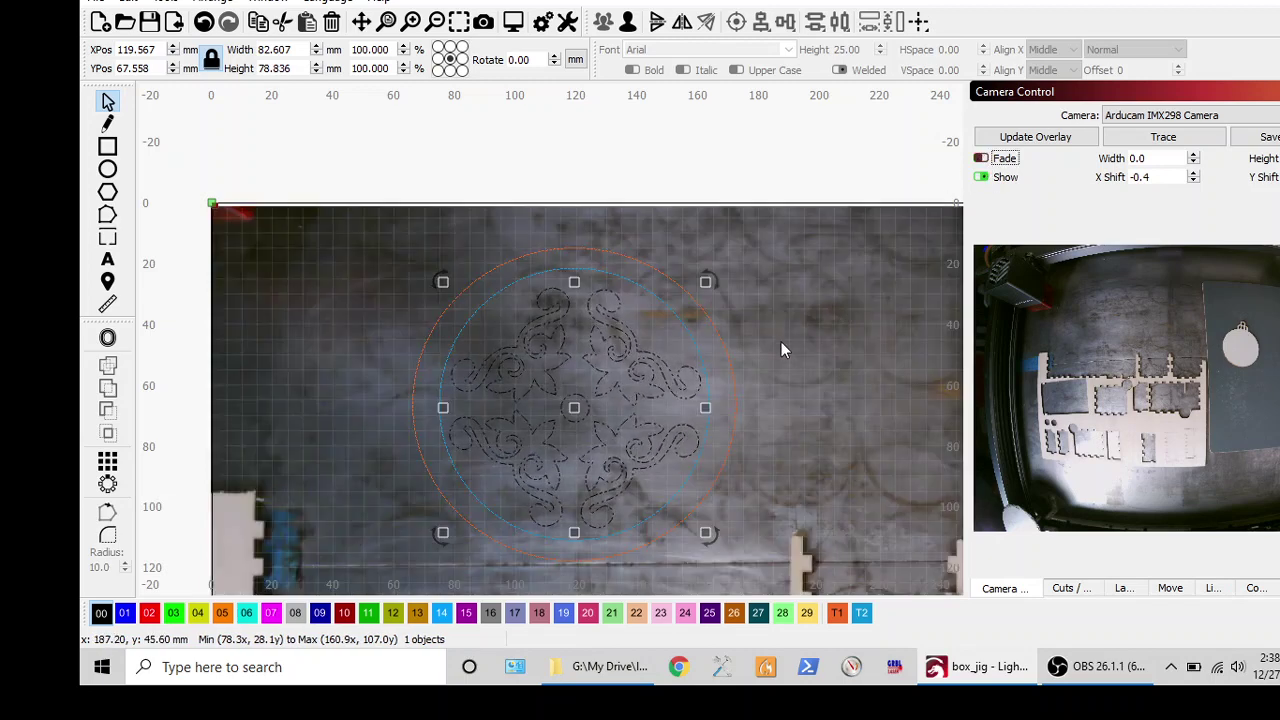
scroll(781, 342, down, 1)
scroll(781, 342, down, 1)
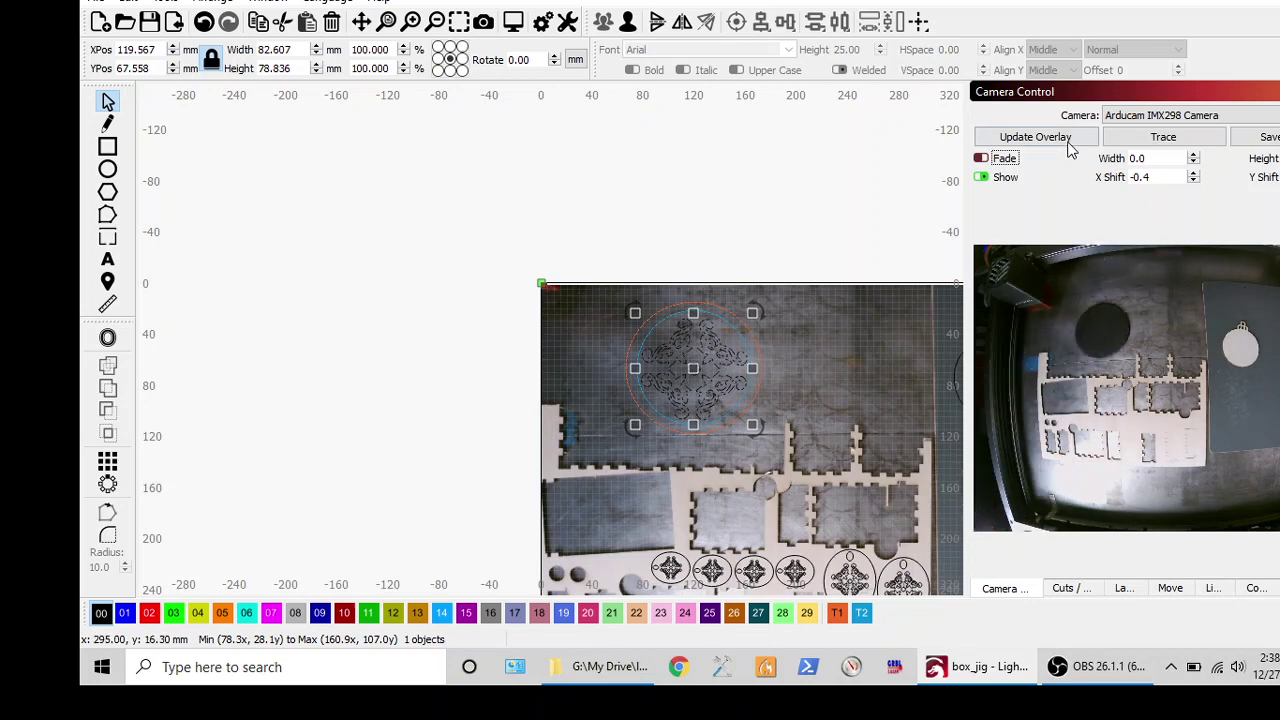
click(1035, 136)
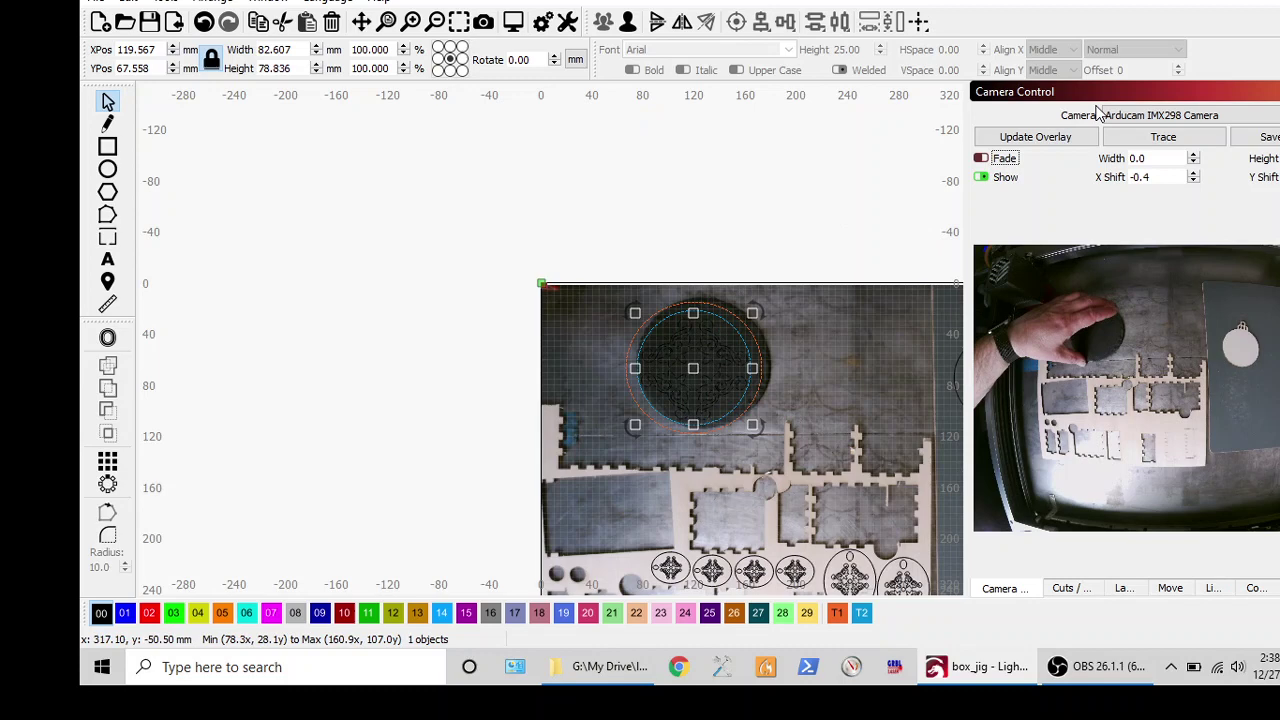
click(1036, 137)
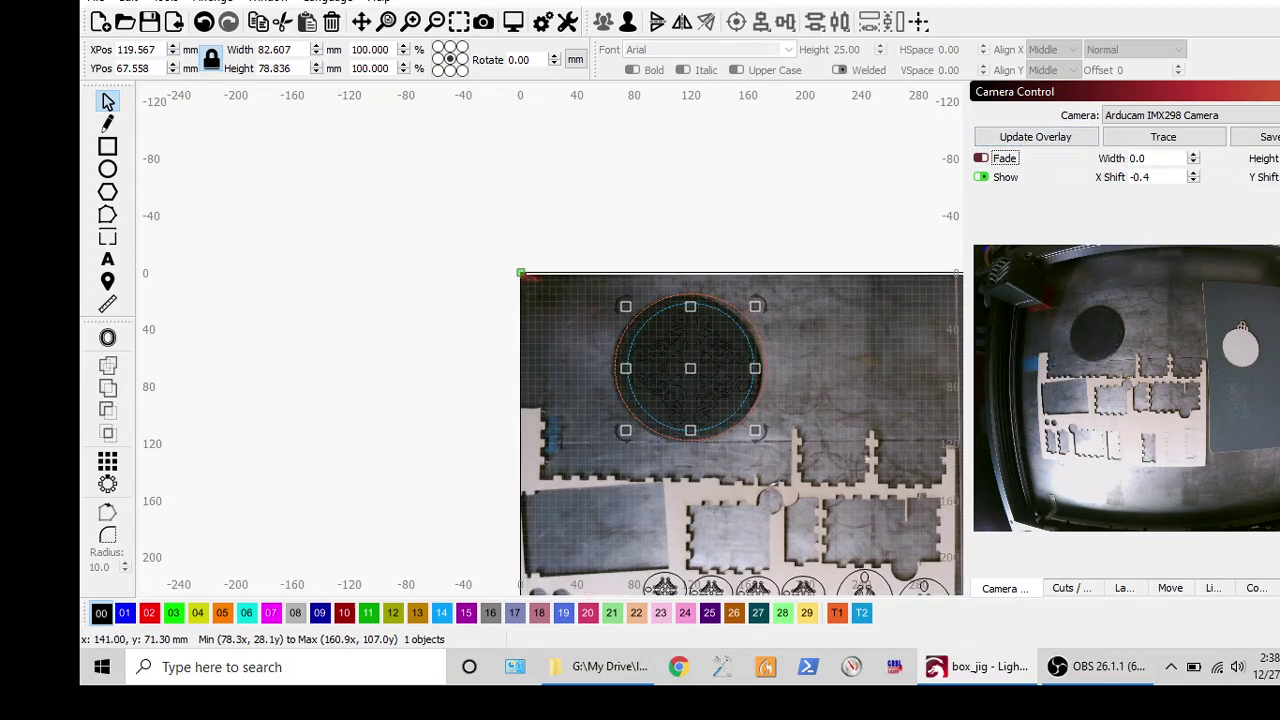
scroll(803, 378, up, 3)
scroll(803, 378, up, 1)
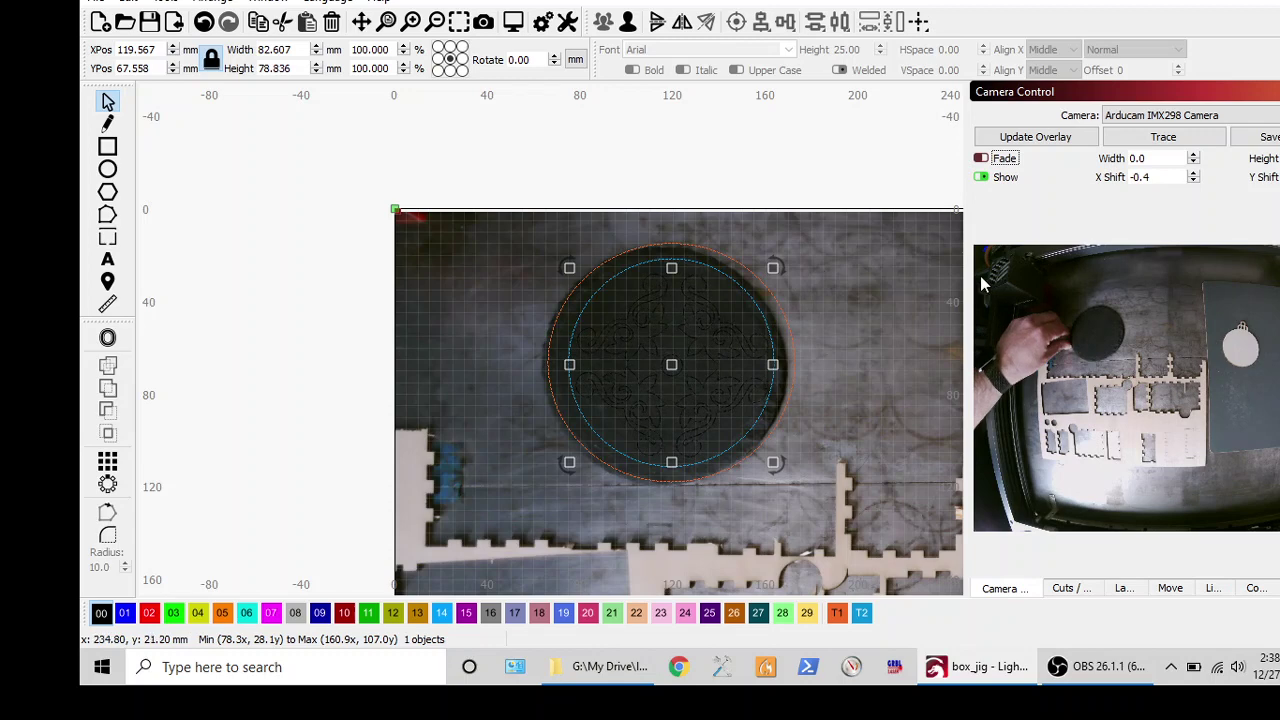
click(1035, 137)
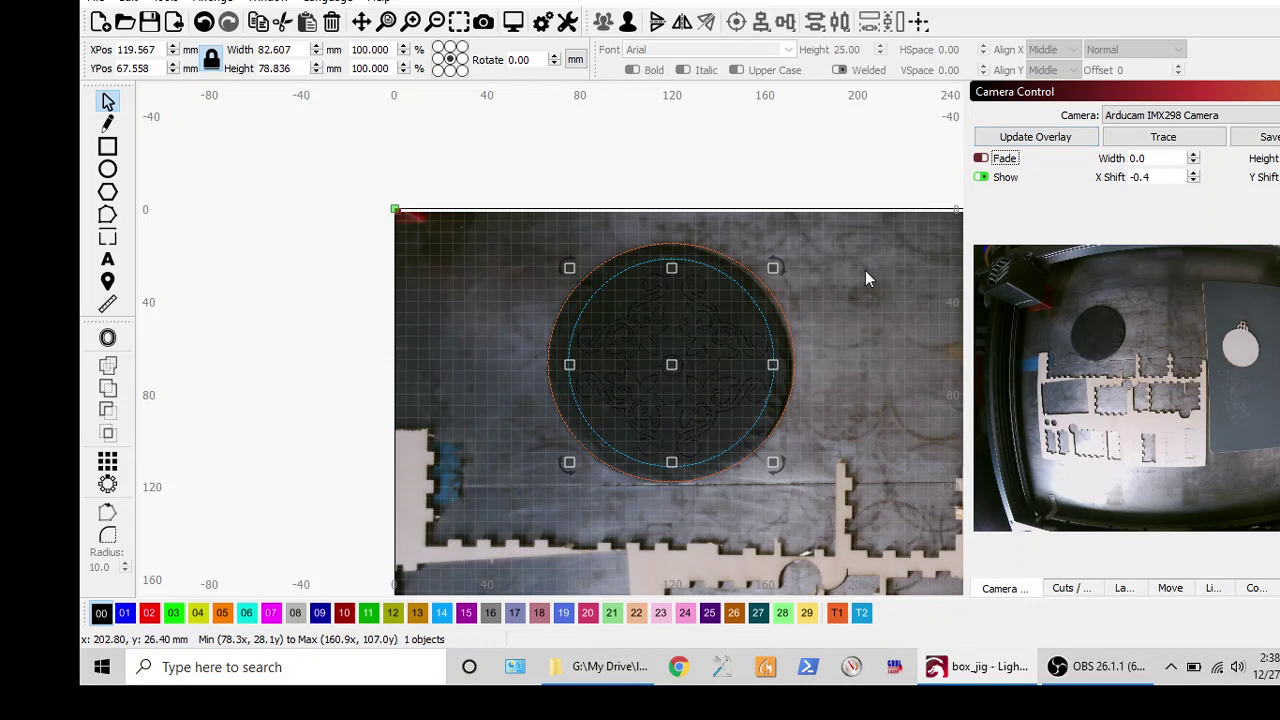
scroll(806, 300, down, 2)
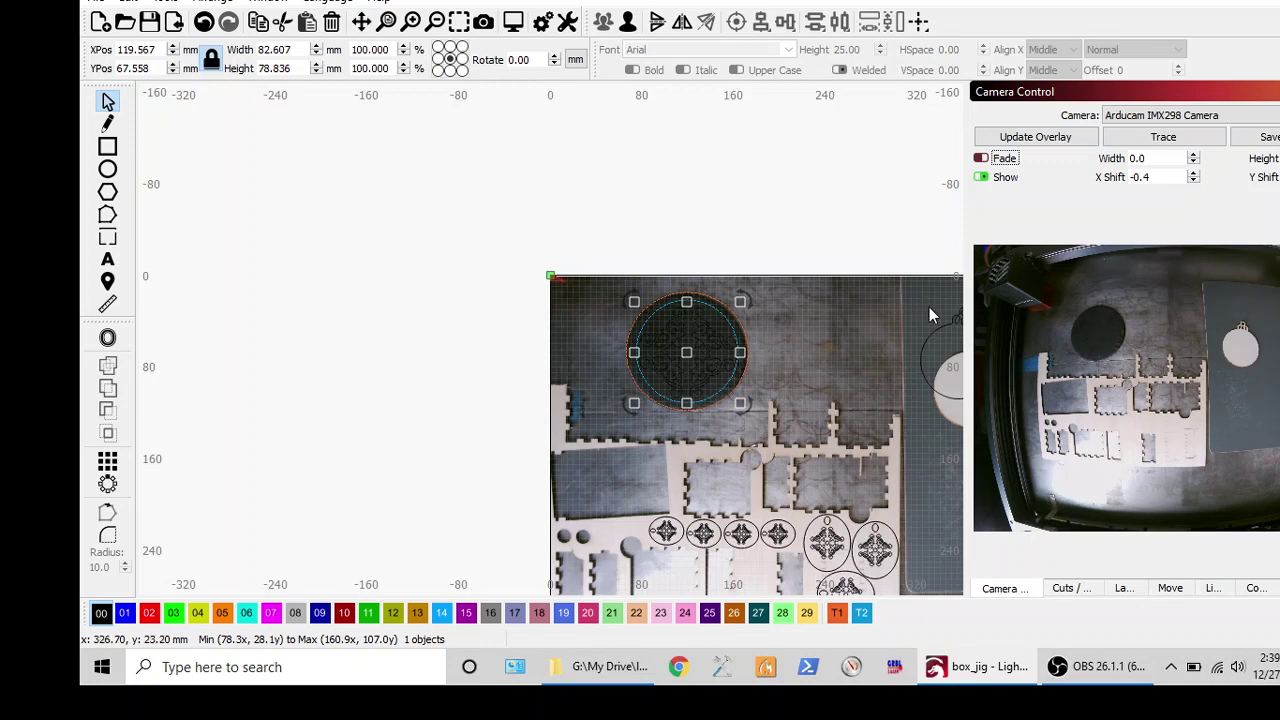
Hide and reshow the camera overlay, turn Fade back on, and deselect the ornament.
click(982, 177)
click(982, 177)
click(982, 159)
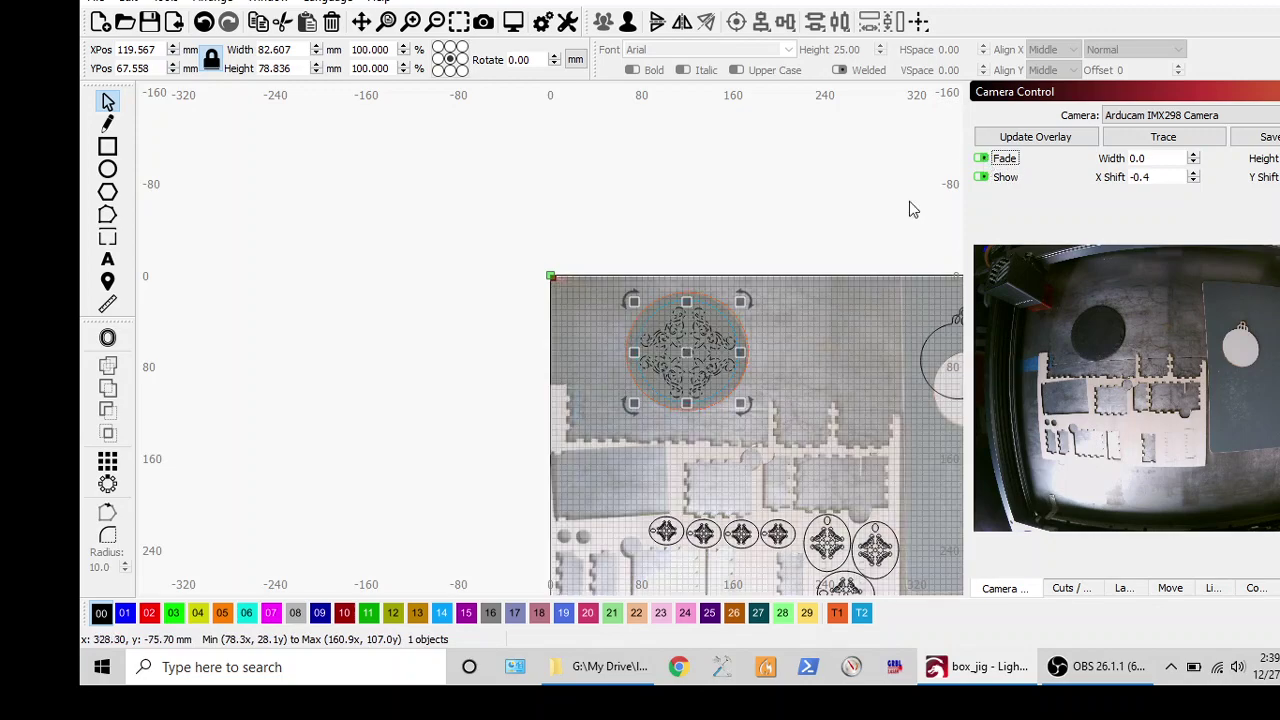
scroll(758, 380, up, 2)
scroll(703, 418, up, 2)
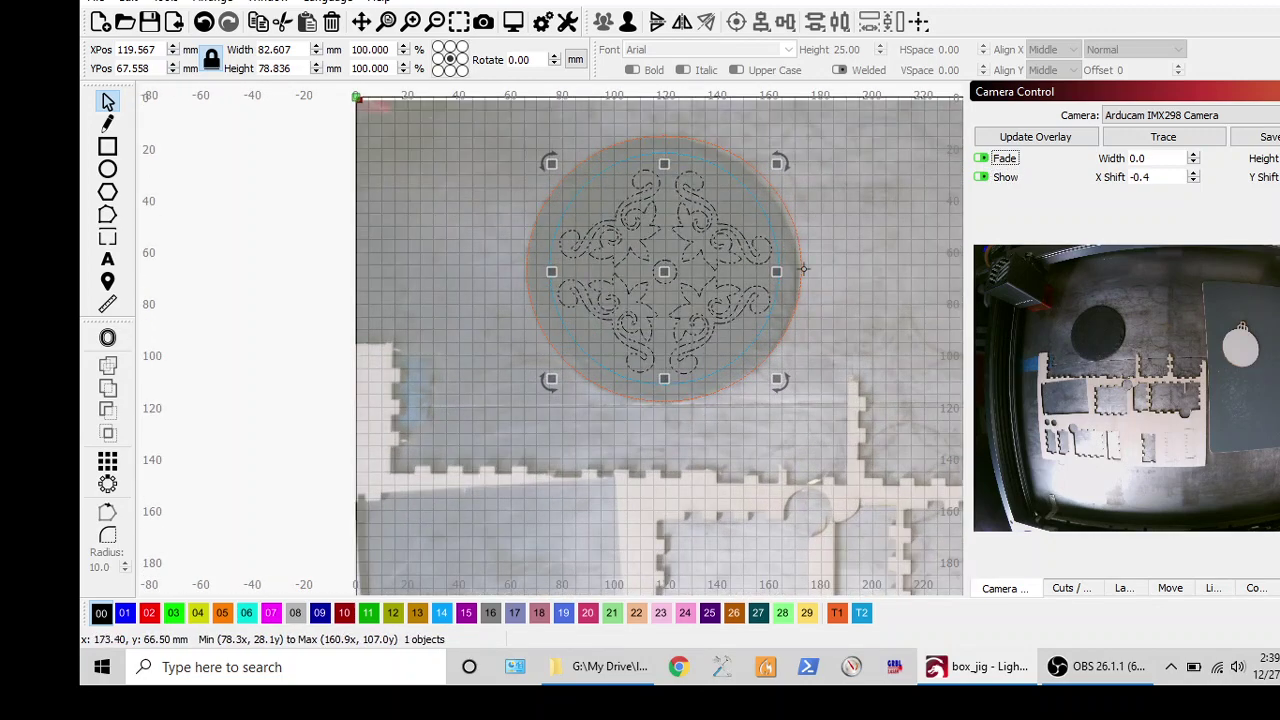
click(883, 268)
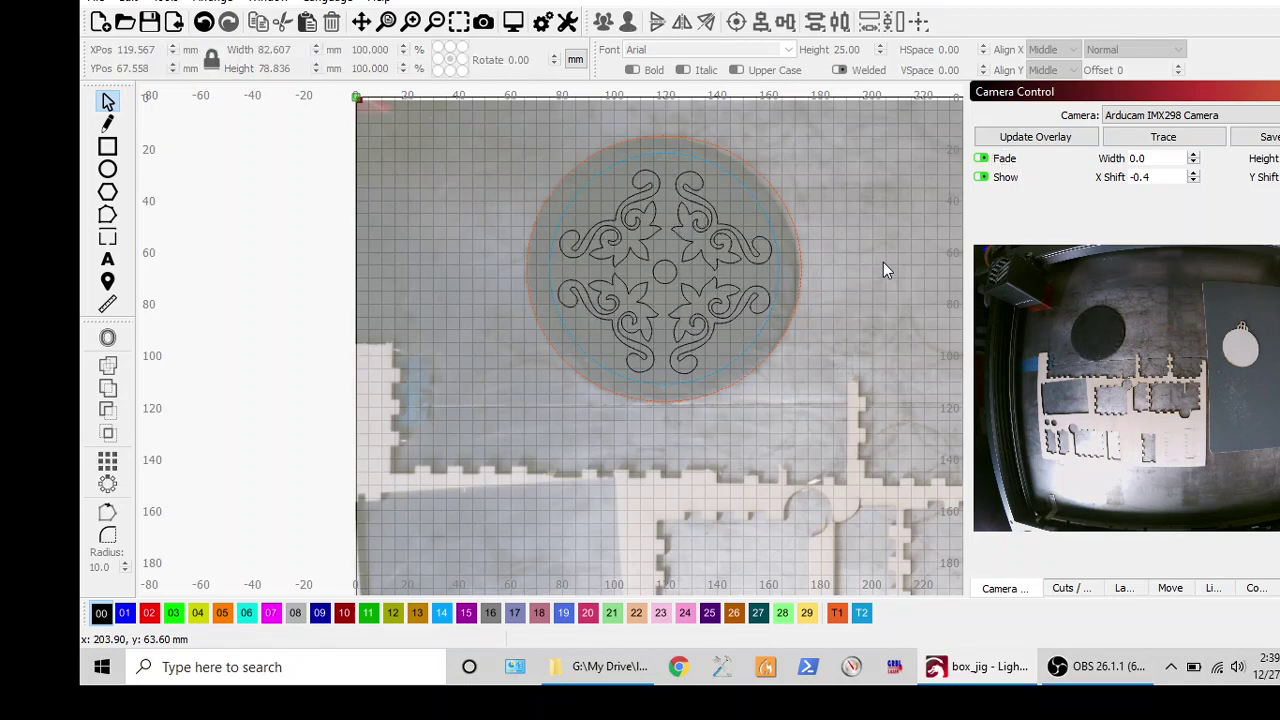
scroll(883, 268, down, 3)
scroll(883, 268, down, 2)
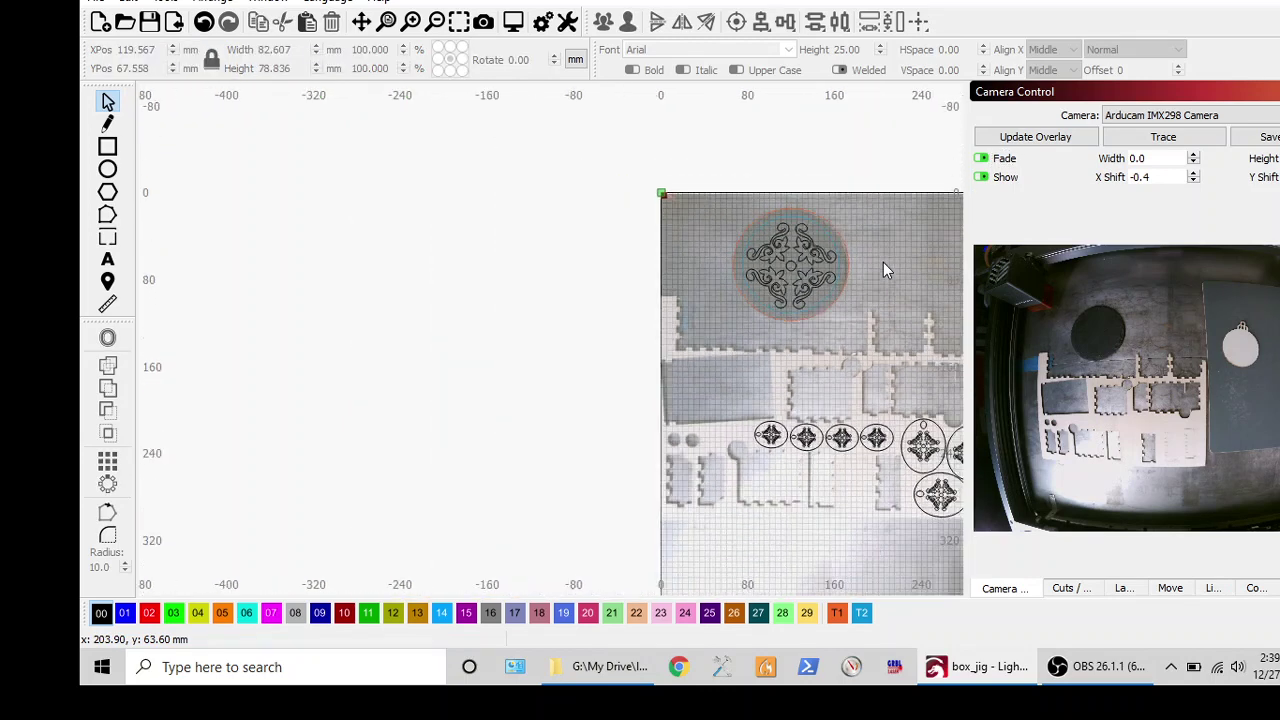
scroll(883, 268, down, 1)
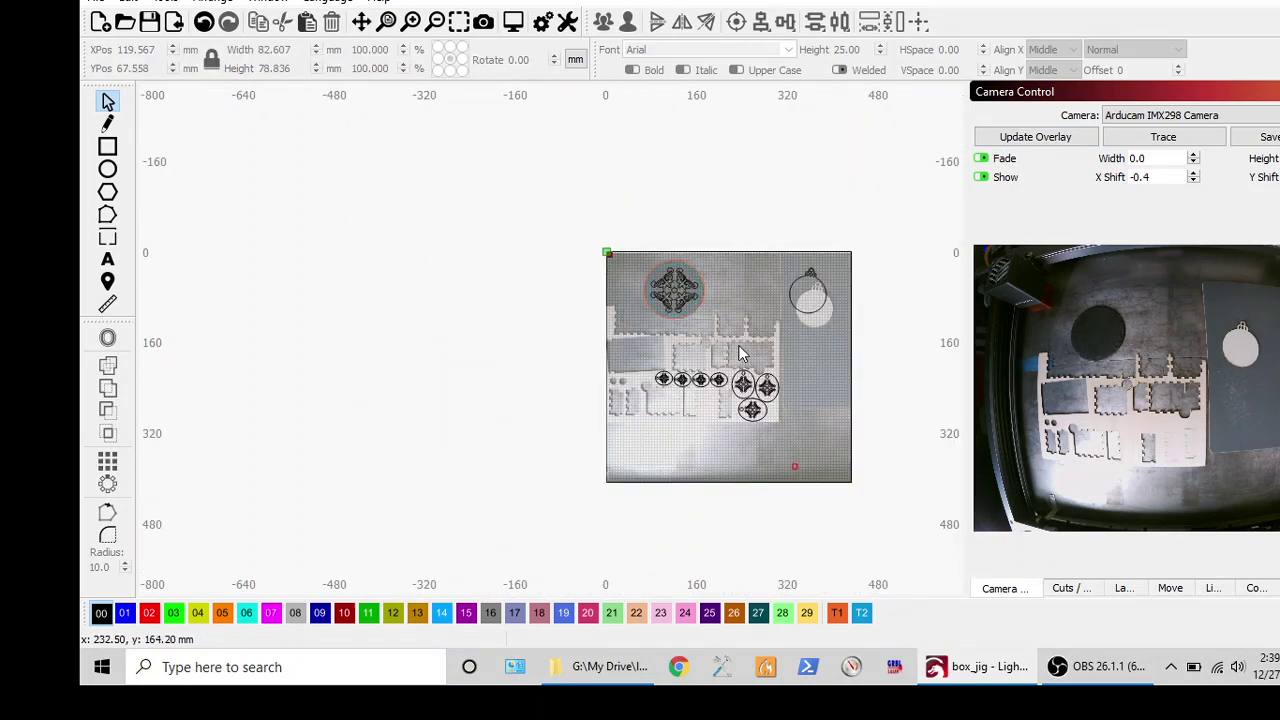
scroll(740, 352, up, 1)
scroll(740, 352, up, 1)
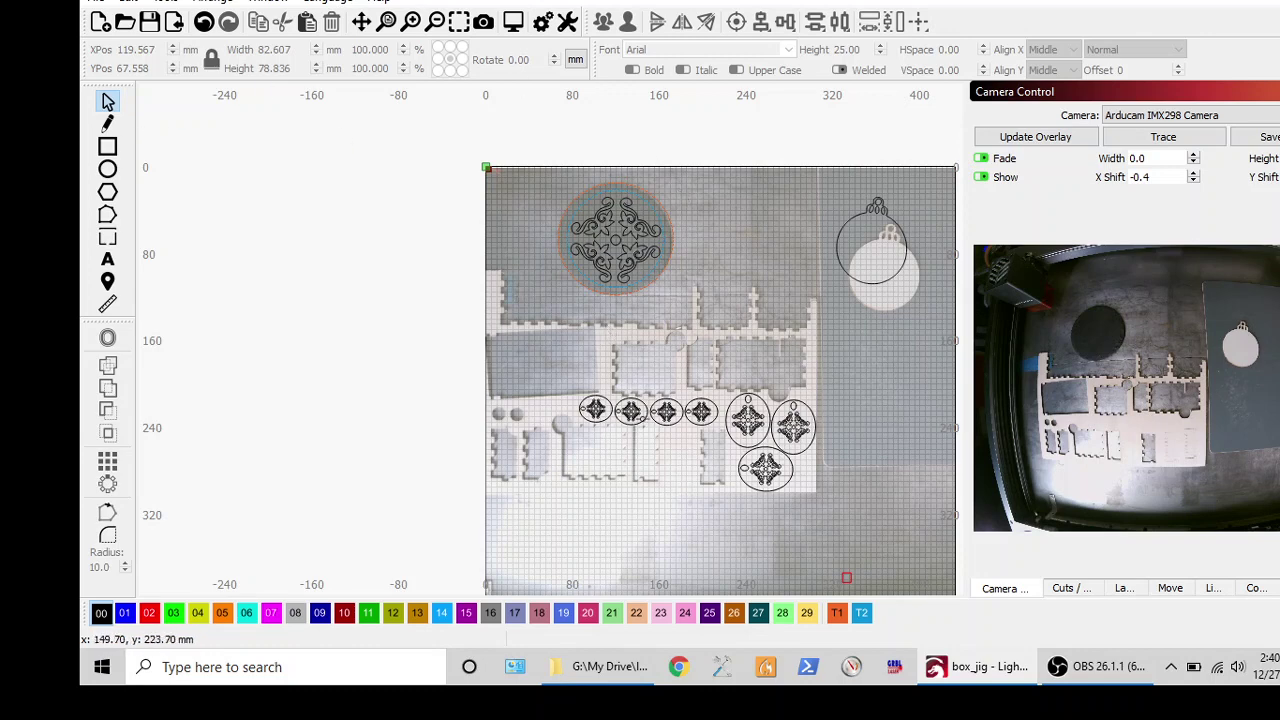
Move the small red square from the bed bottom up beside the coaster circle.
click(847, 576)
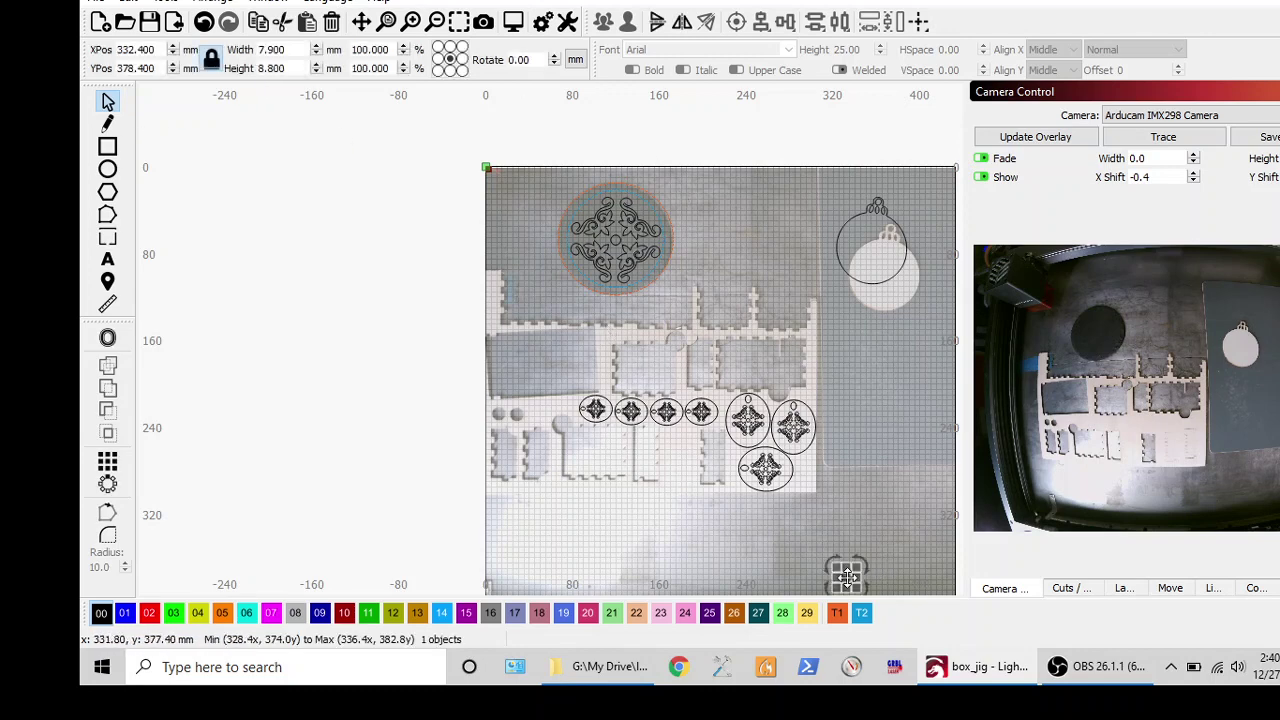
drag(847, 576, 525, 257)
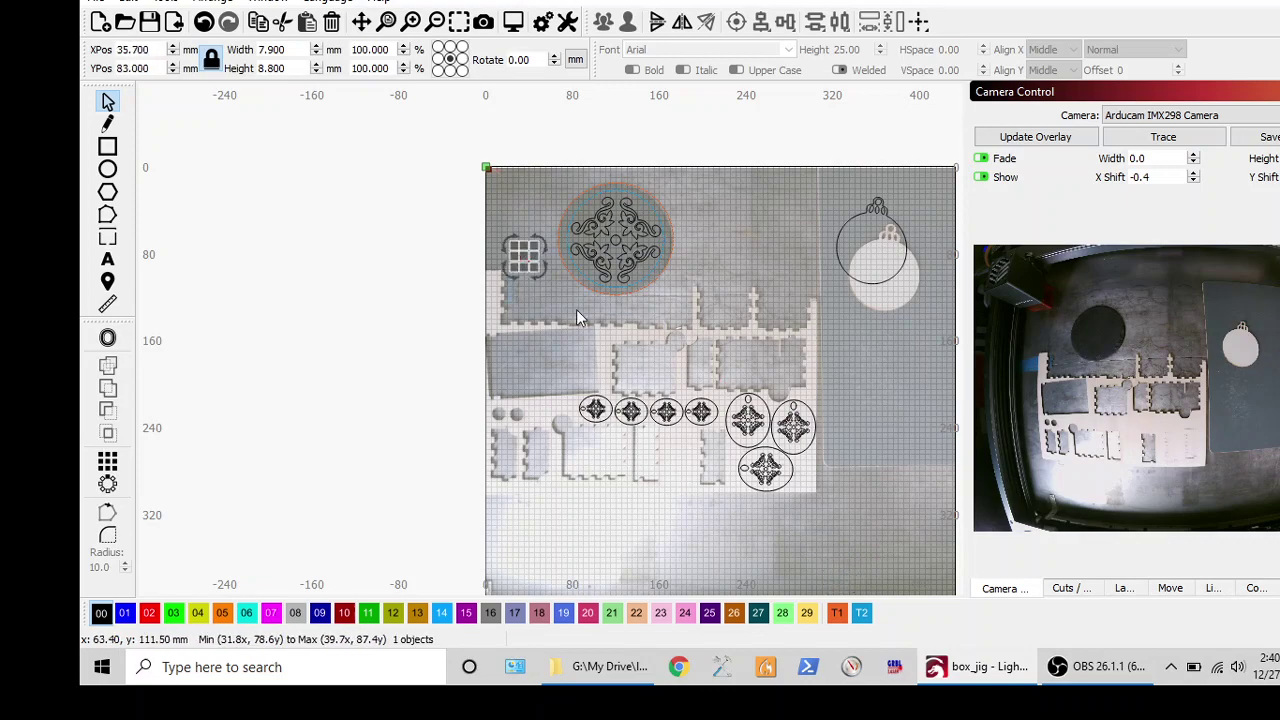
key(Delete)
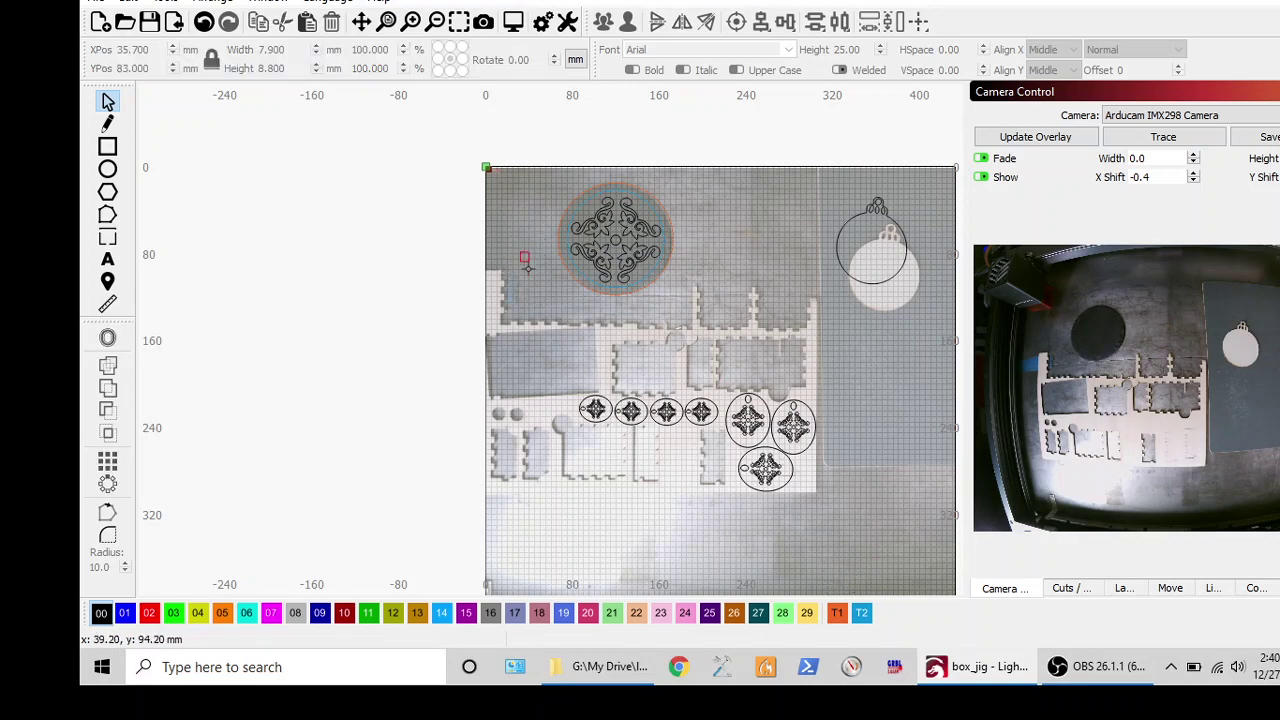
scroll(529, 268, up, 4)
scroll(529, 268, up, 3)
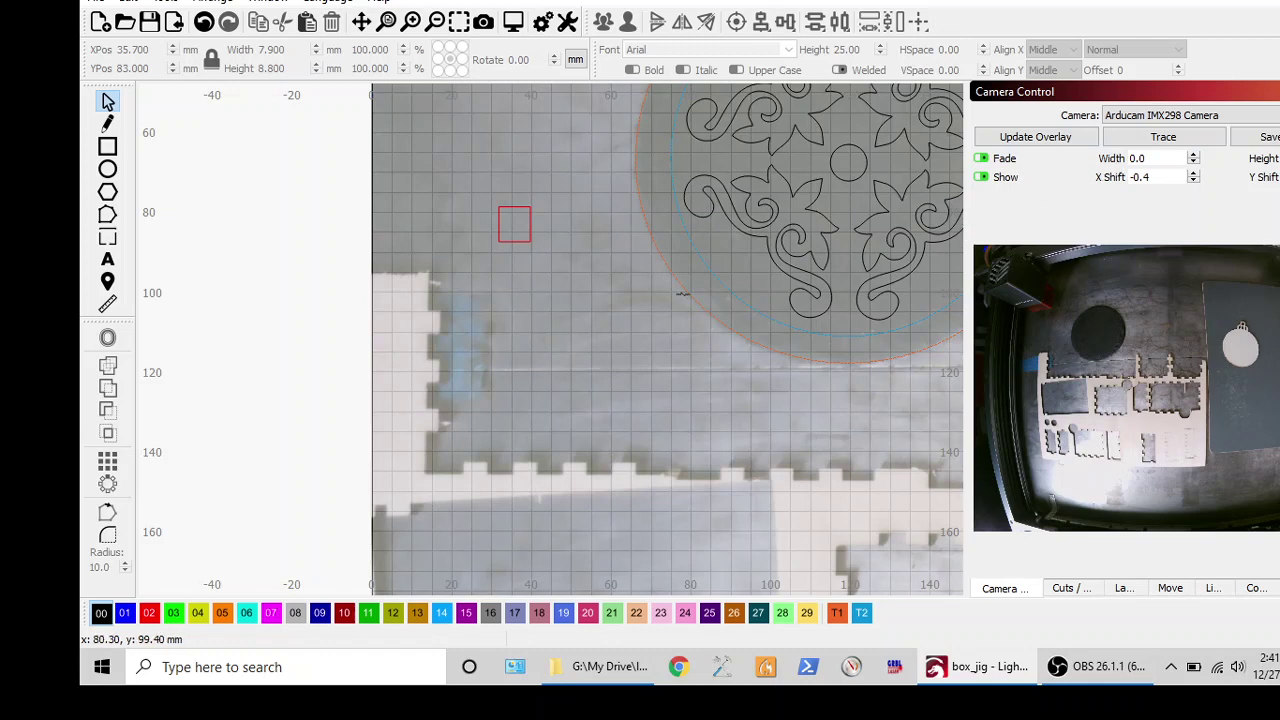
scroll(675, 299, down, 1)
scroll(675, 299, down, 1)
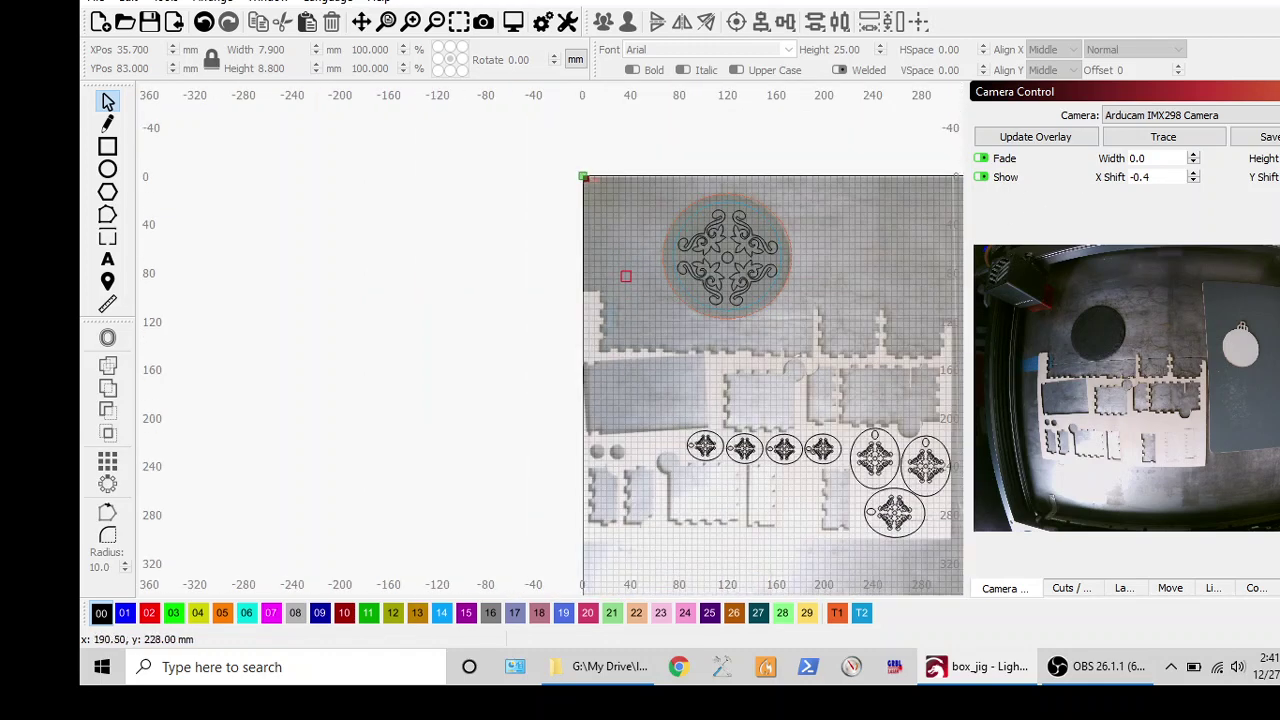
scroll(860, 545, up, 1)
scroll(860, 545, up, 2)
scroll(860, 545, up, 1)
scroll(860, 545, up, 1)
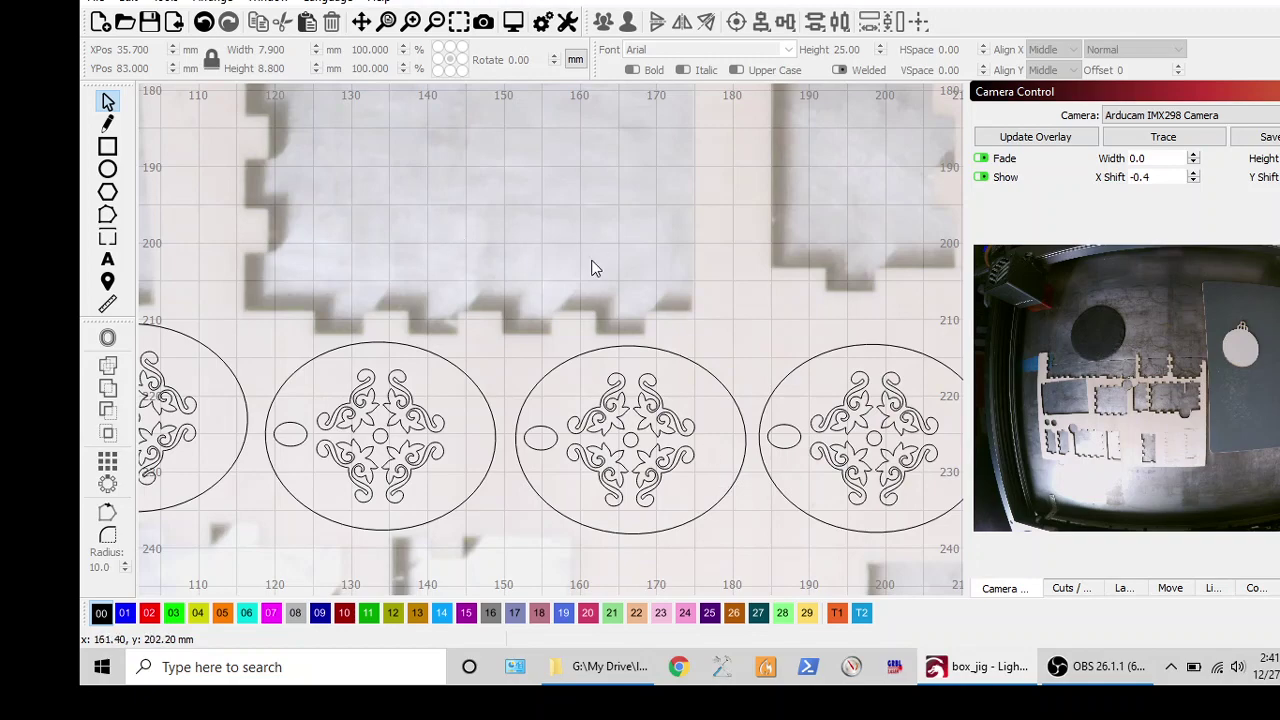
scroll(593, 268, down, 2)
scroll(593, 268, down, 2)
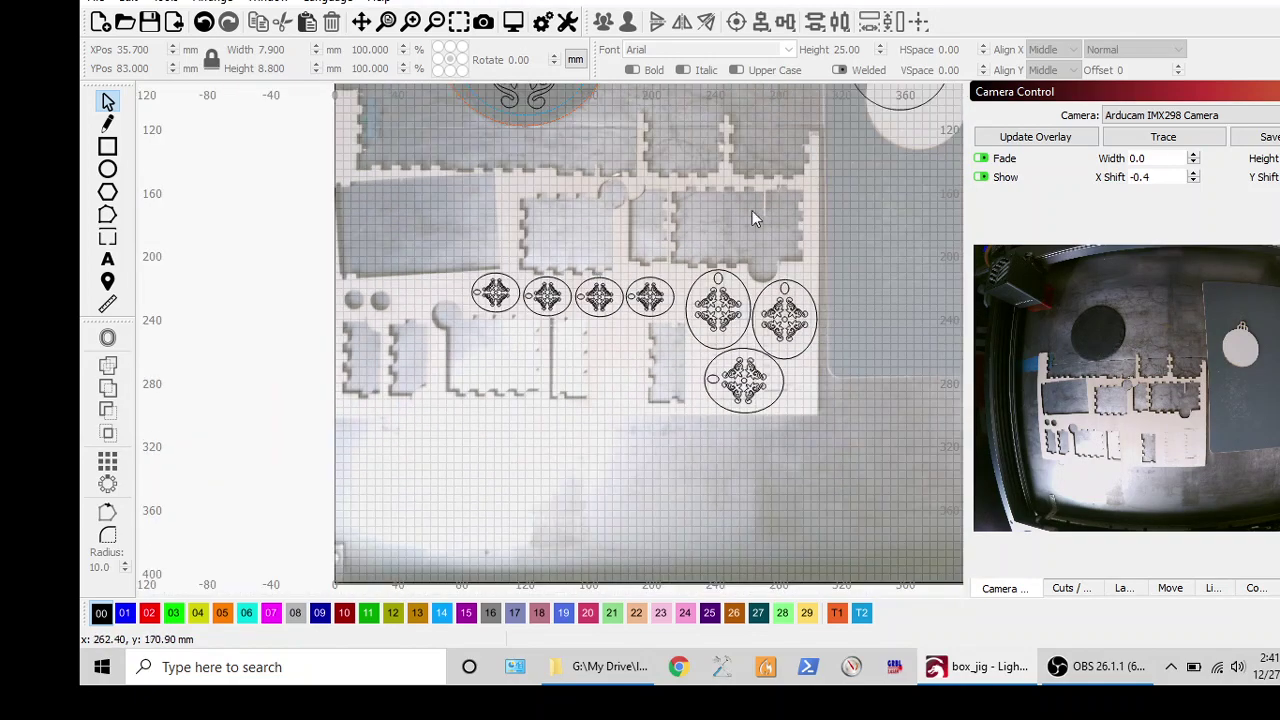
scroll(876, 139, down, 3)
scroll(876, 139, down, 1)
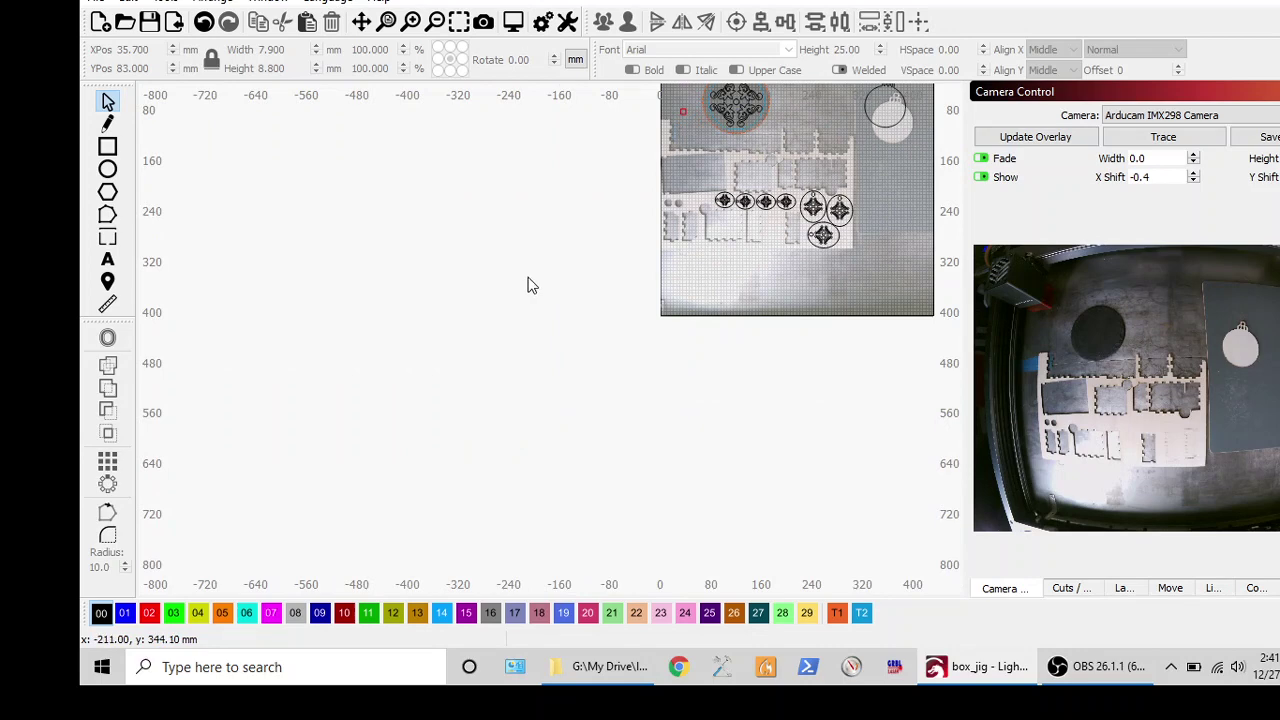
scroll(790, 160, down, 1)
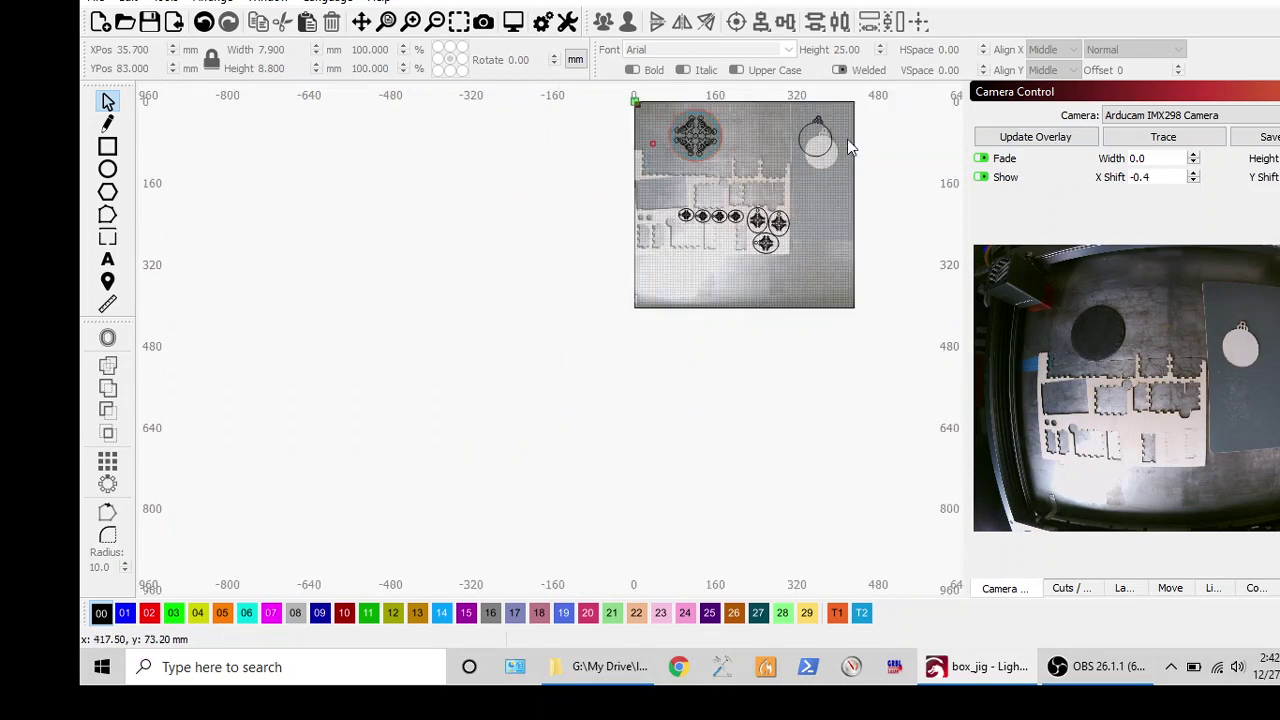
scroll(847, 139, up, 2)
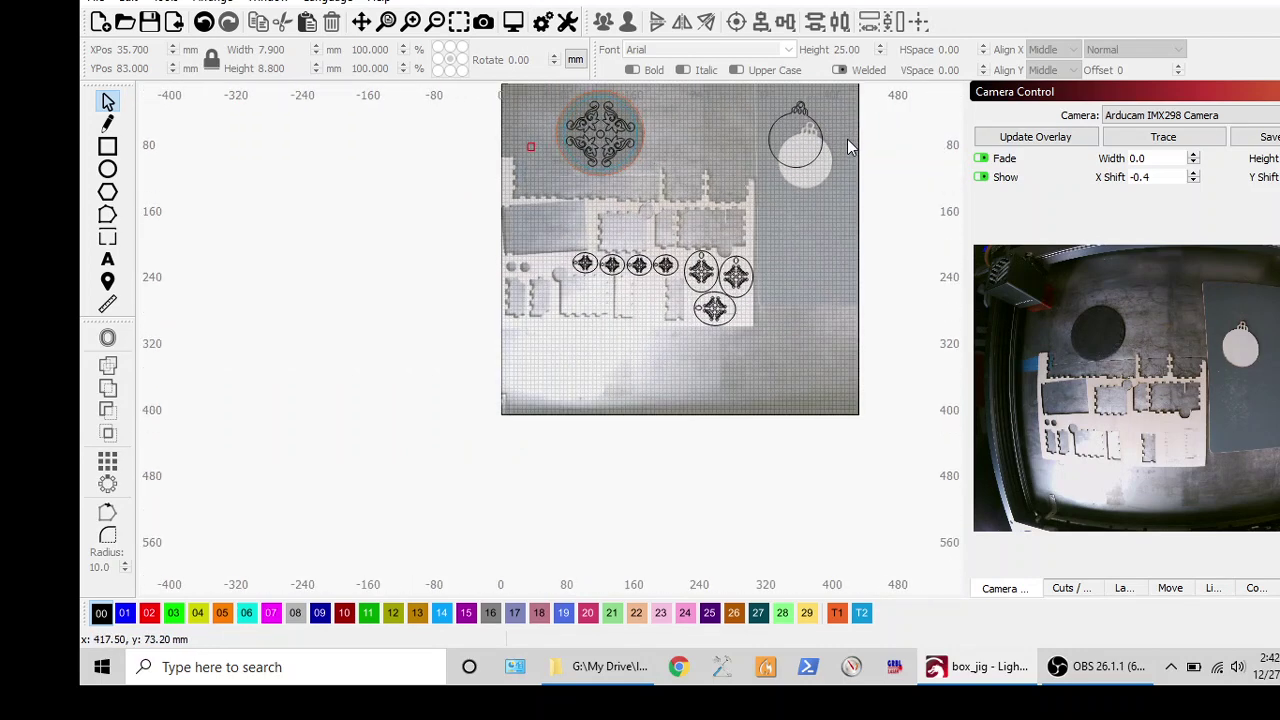